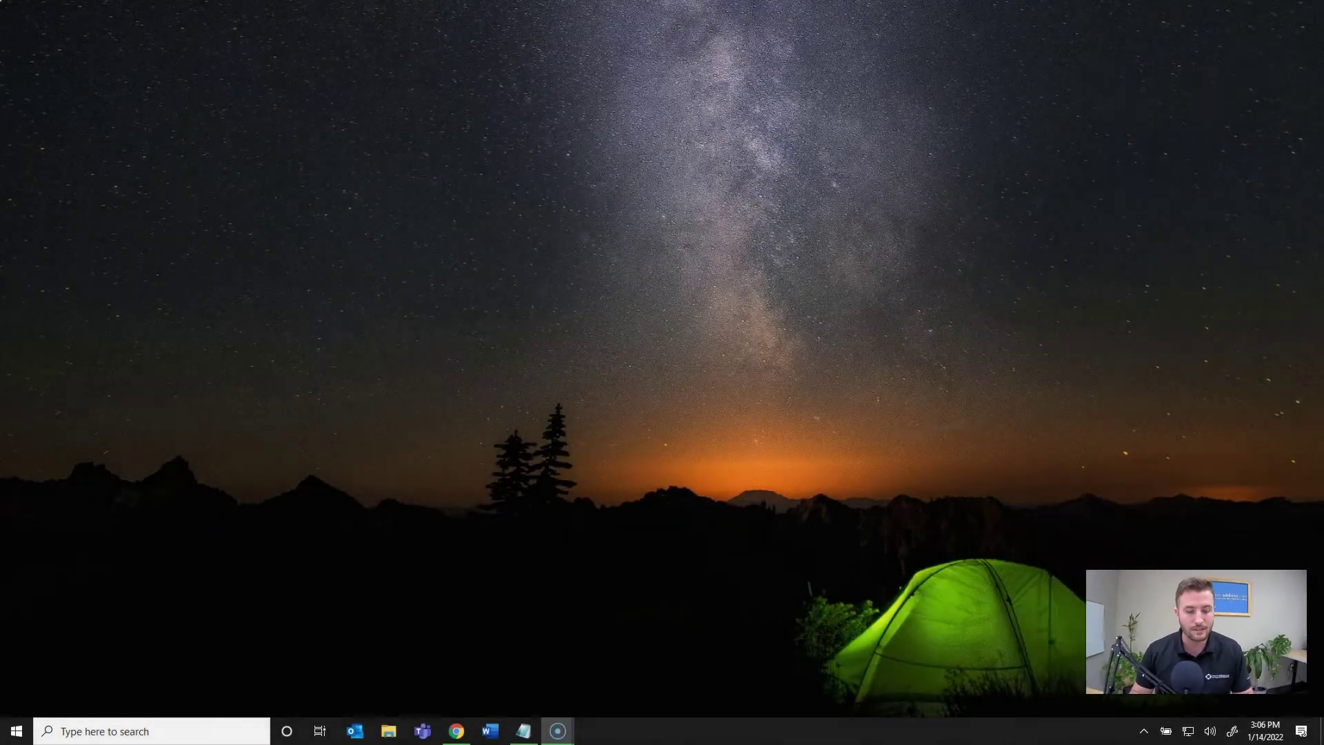
Step: From the Business Management settings tab, open DocumentsCorePack under MSCRM-ADDONS in the Settings menu
{"action": "left_click", "coordinate": [457, 729]}
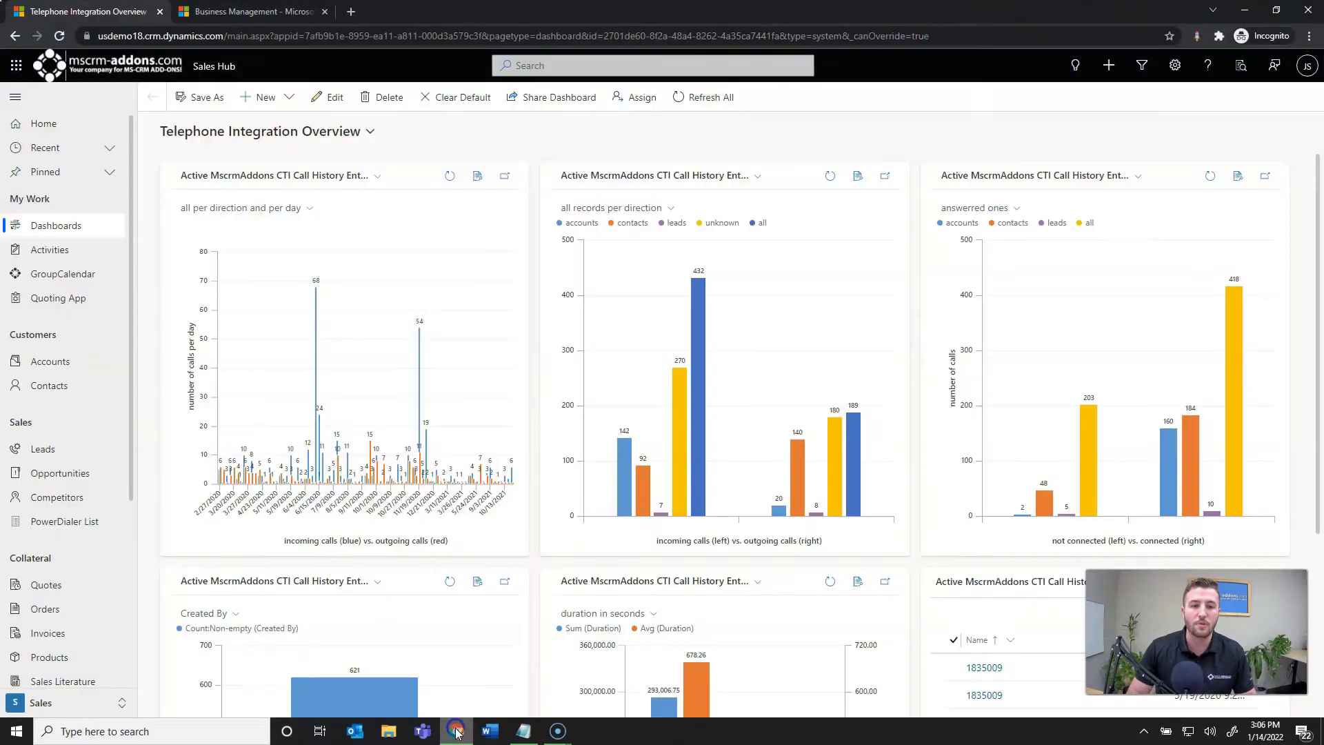
{"action": "left_click", "coordinate": [441, 588]}
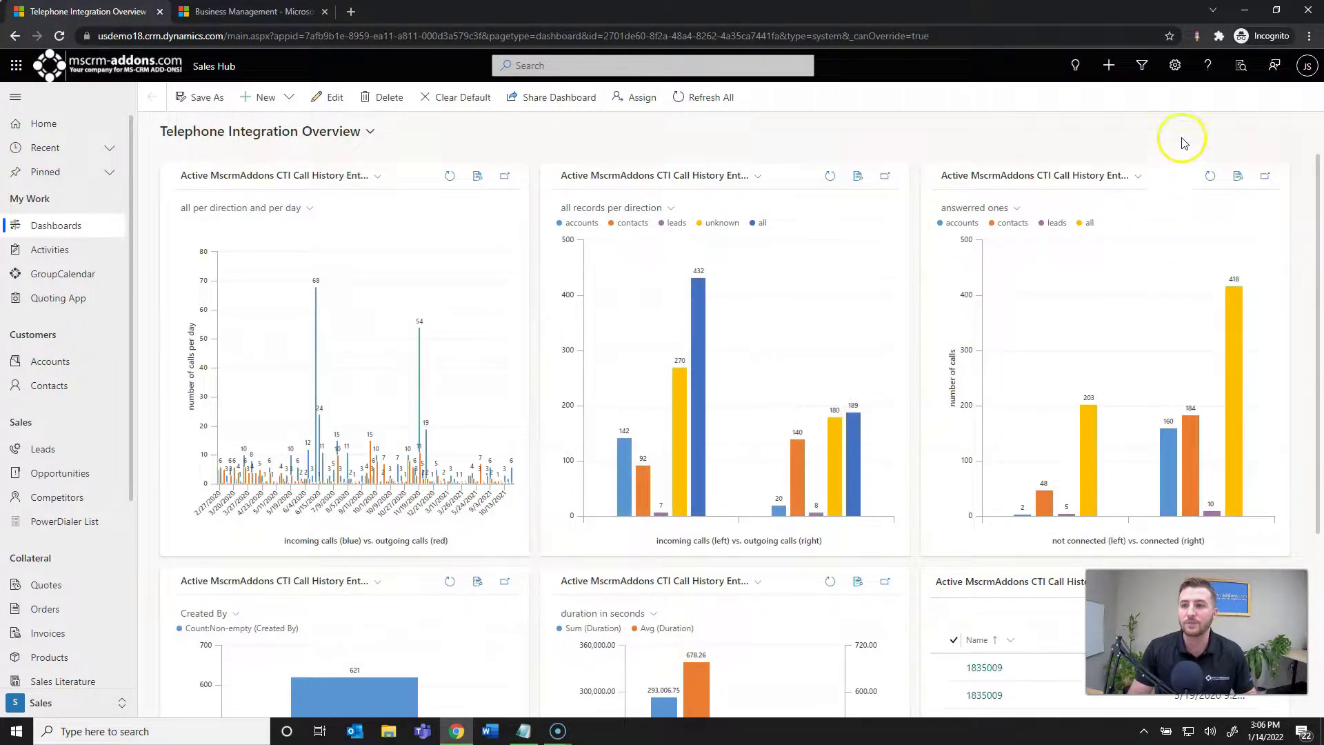
{"action": "left_click", "coordinate": [1175, 64]}
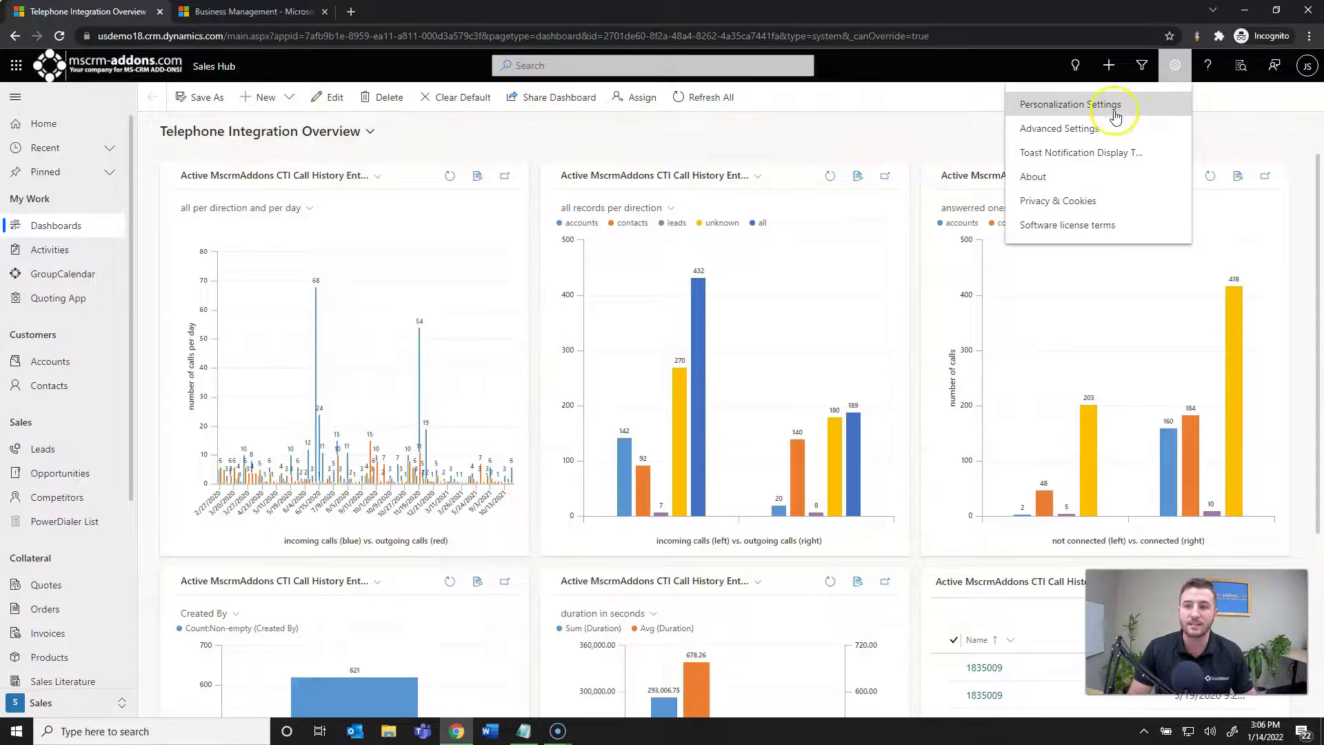
{"action": "left_click", "coordinate": [287, 19]}
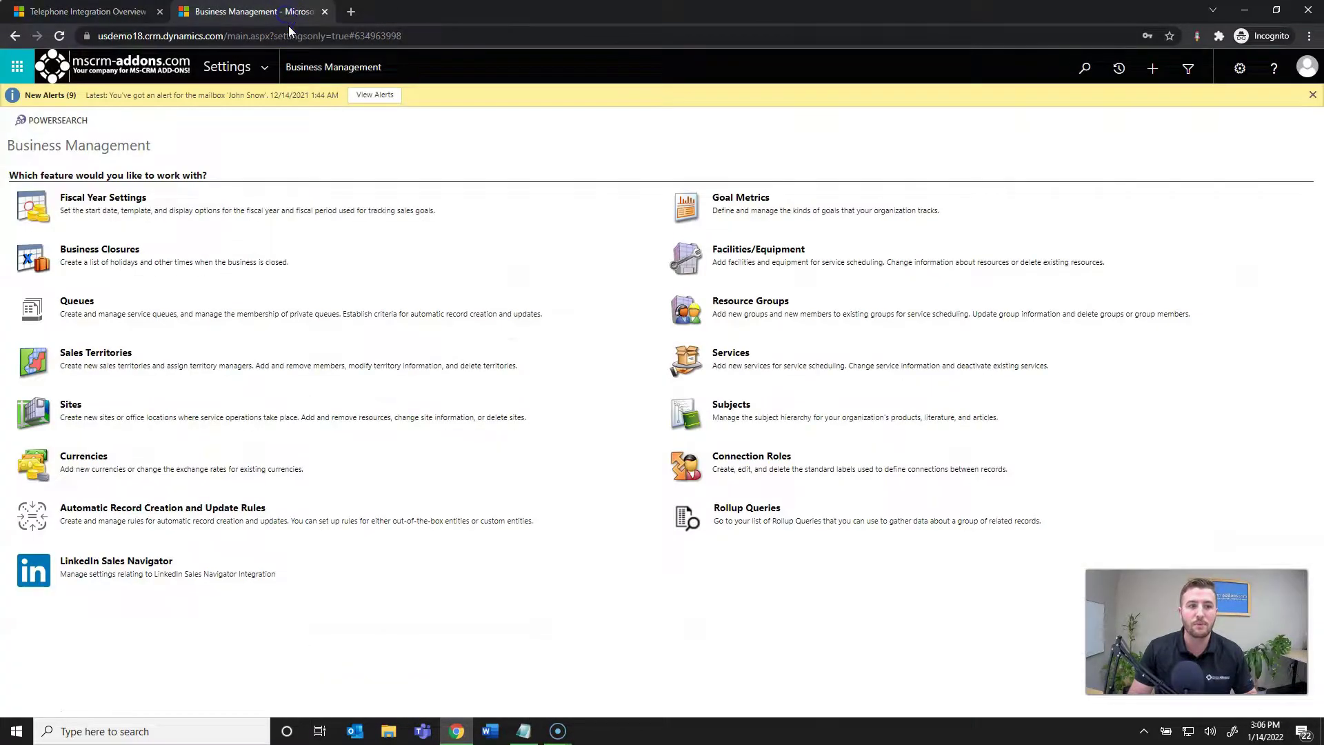
{"action": "left_click", "coordinate": [274, 60]}
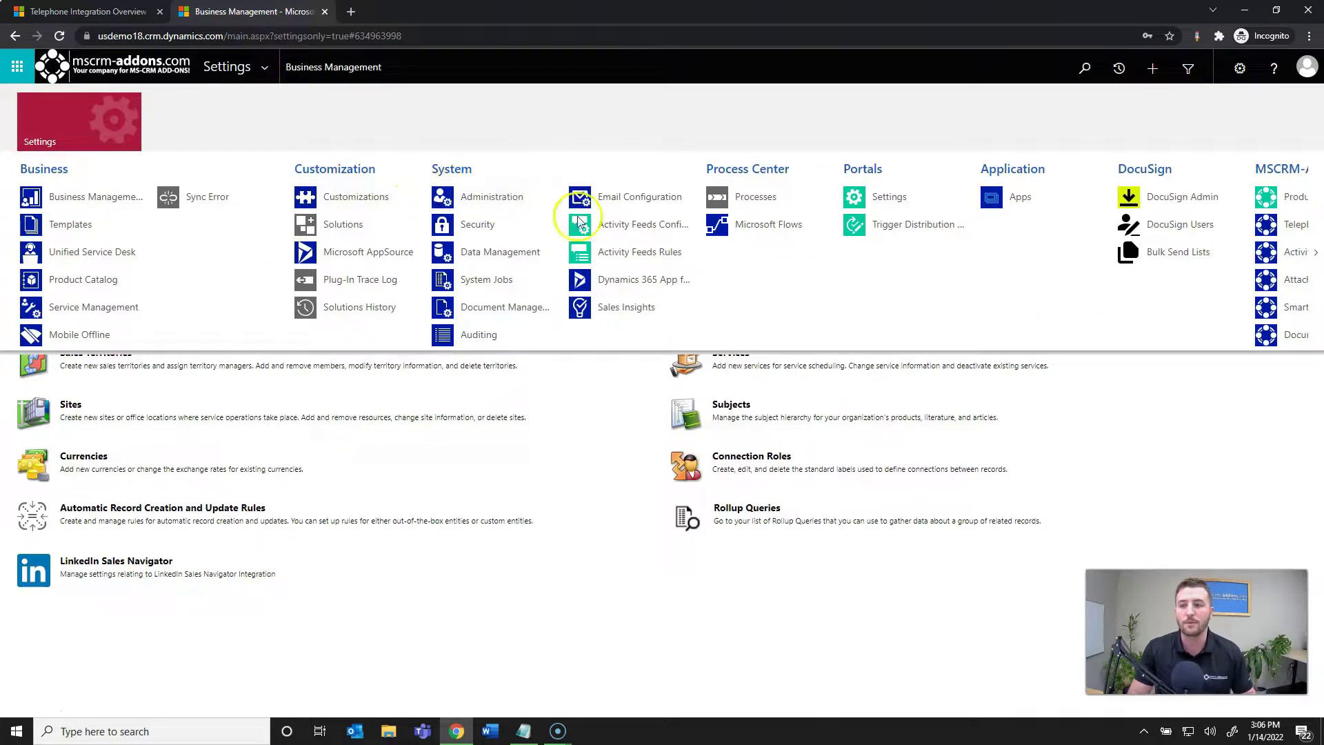
{"action": "left_click", "coordinate": [1310, 257]}
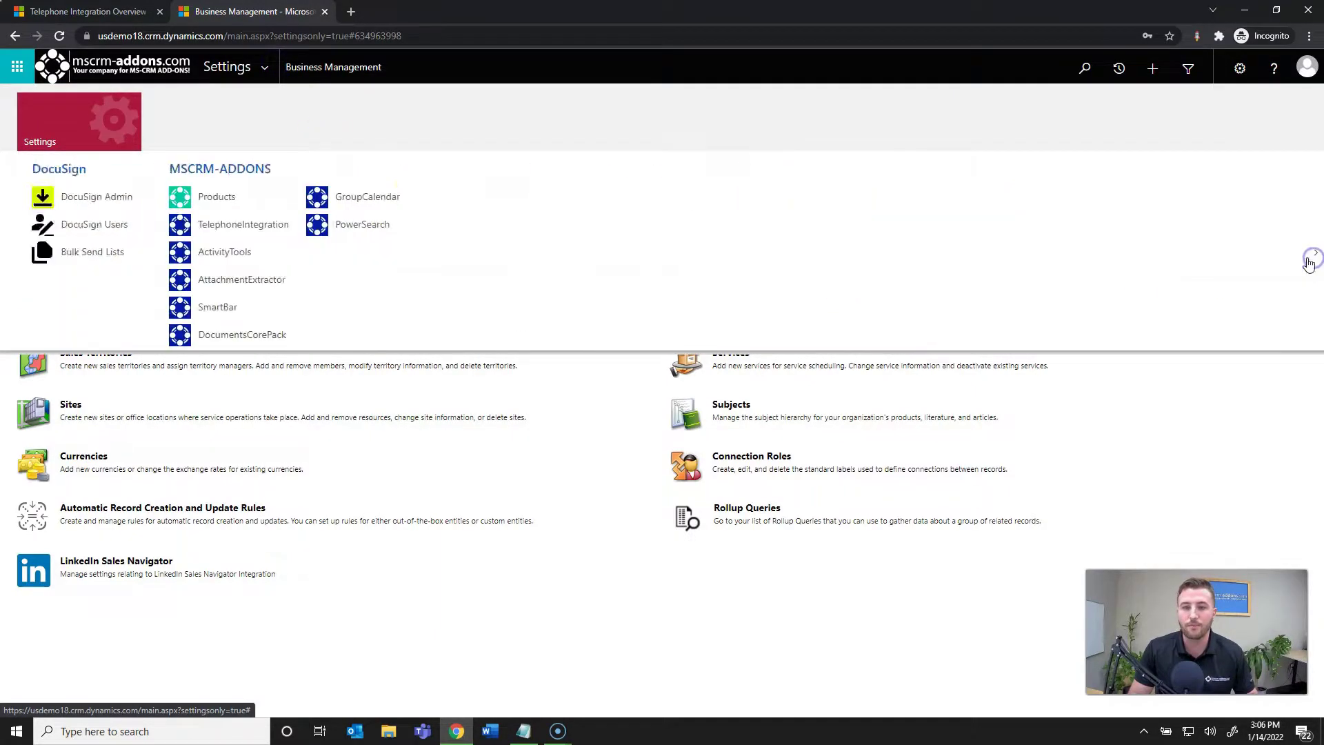
{"action": "left_click", "coordinate": [1310, 259]}
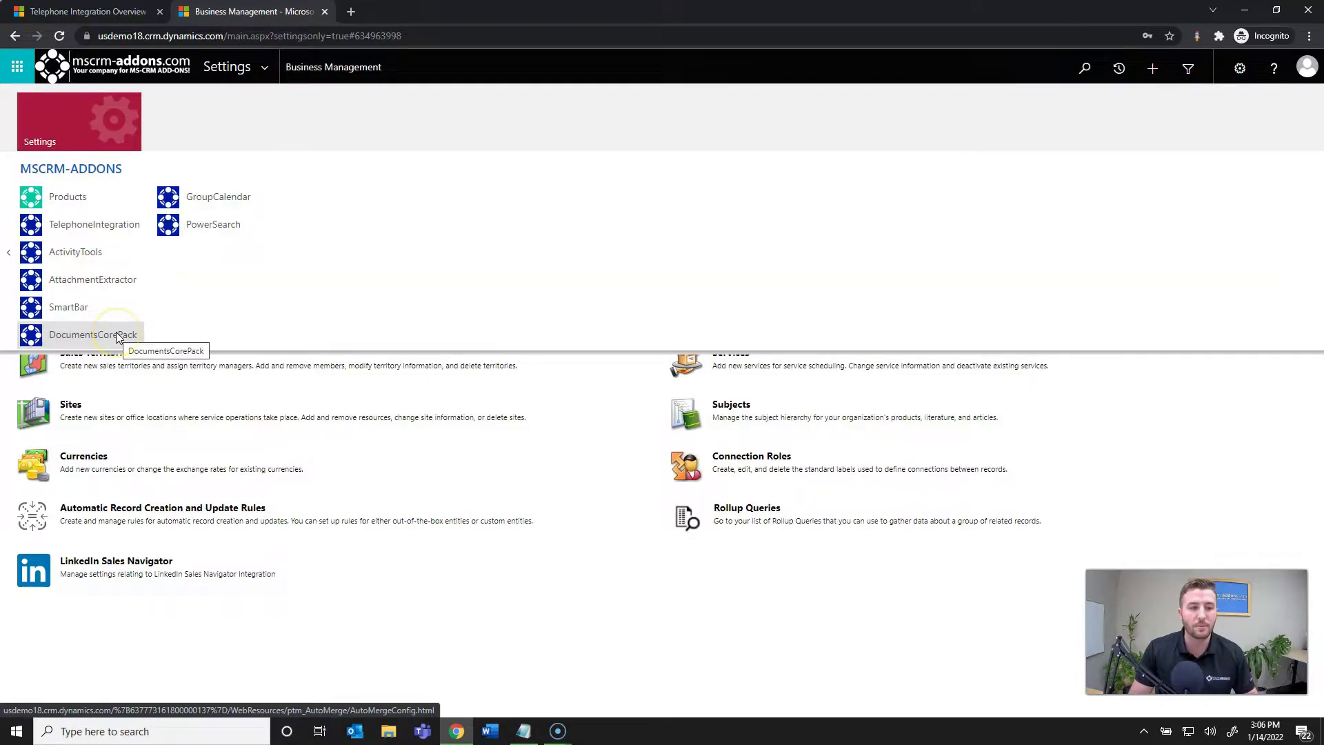
{"action": "left_click", "coordinate": [117, 337]}
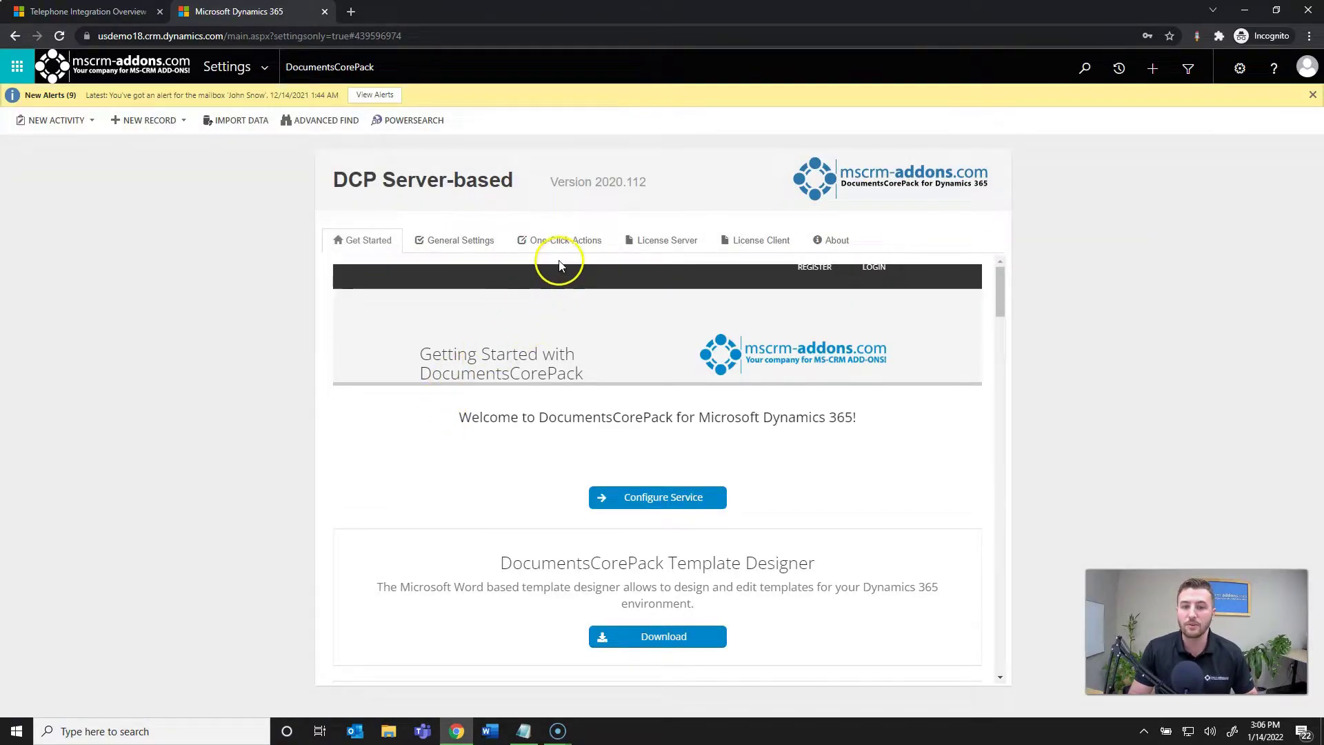
Step: Edit the Contact entity's One-Click-Actions from the One-Click-Actions tab
{"action": "left_click", "coordinate": [546, 250]}
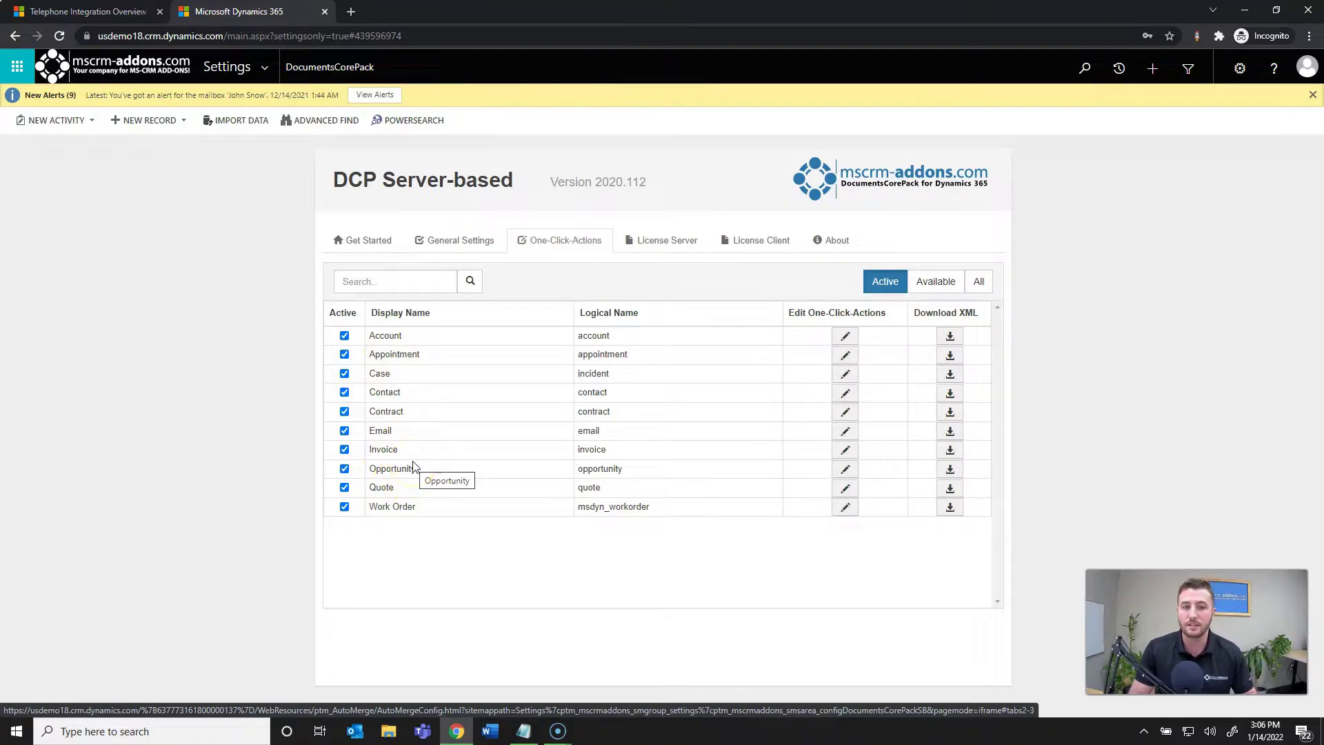
{"action": "left_click", "coordinate": [942, 288]}
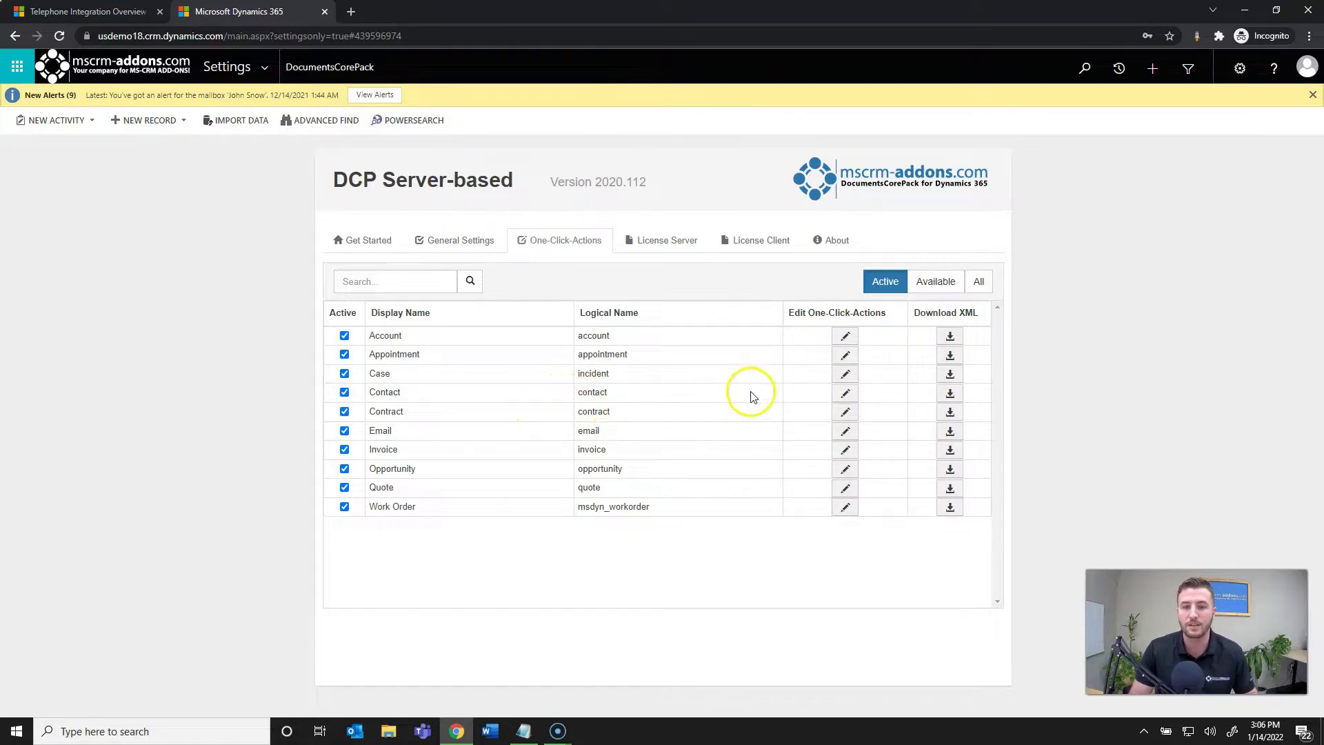
{"action": "left_click", "coordinate": [847, 395]}
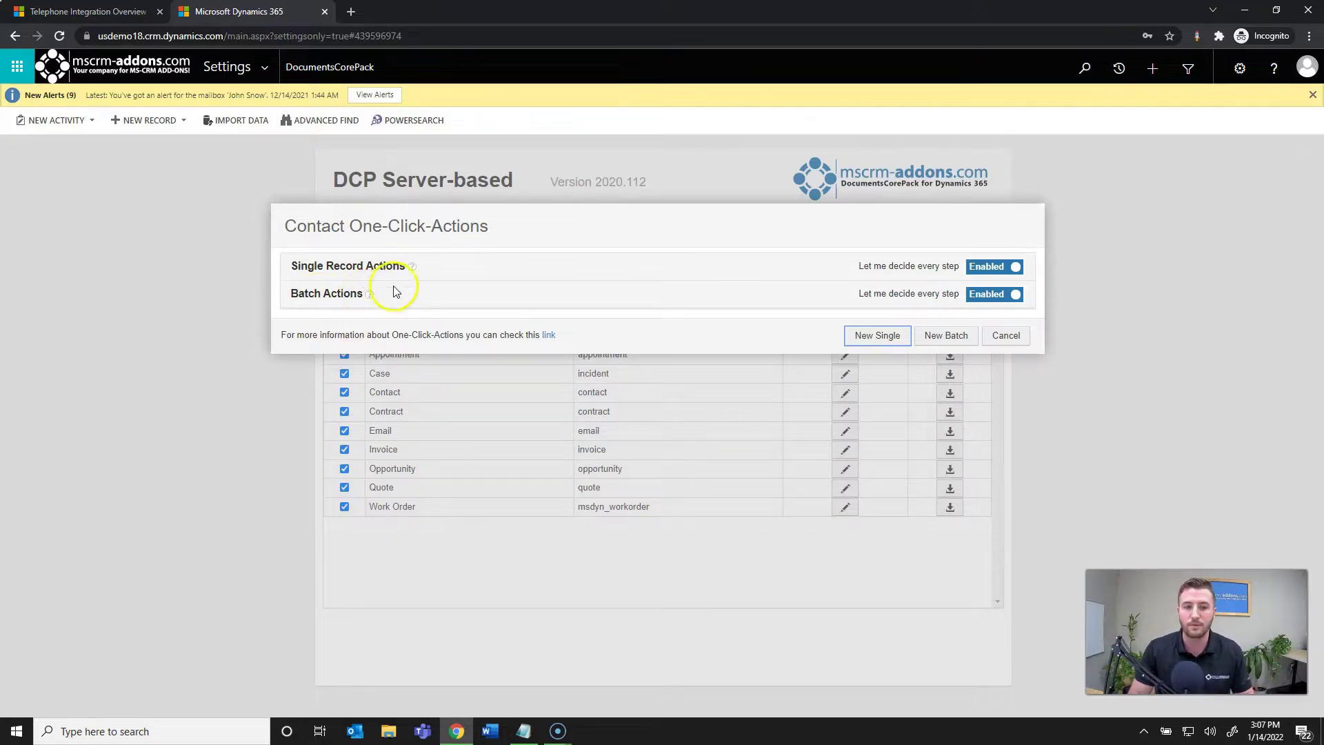
Step: Create a single-record action 'Employee Onboarding Package' and advance to step 2/4, Template Settings
{"action": "left_click", "coordinate": [877, 337]}
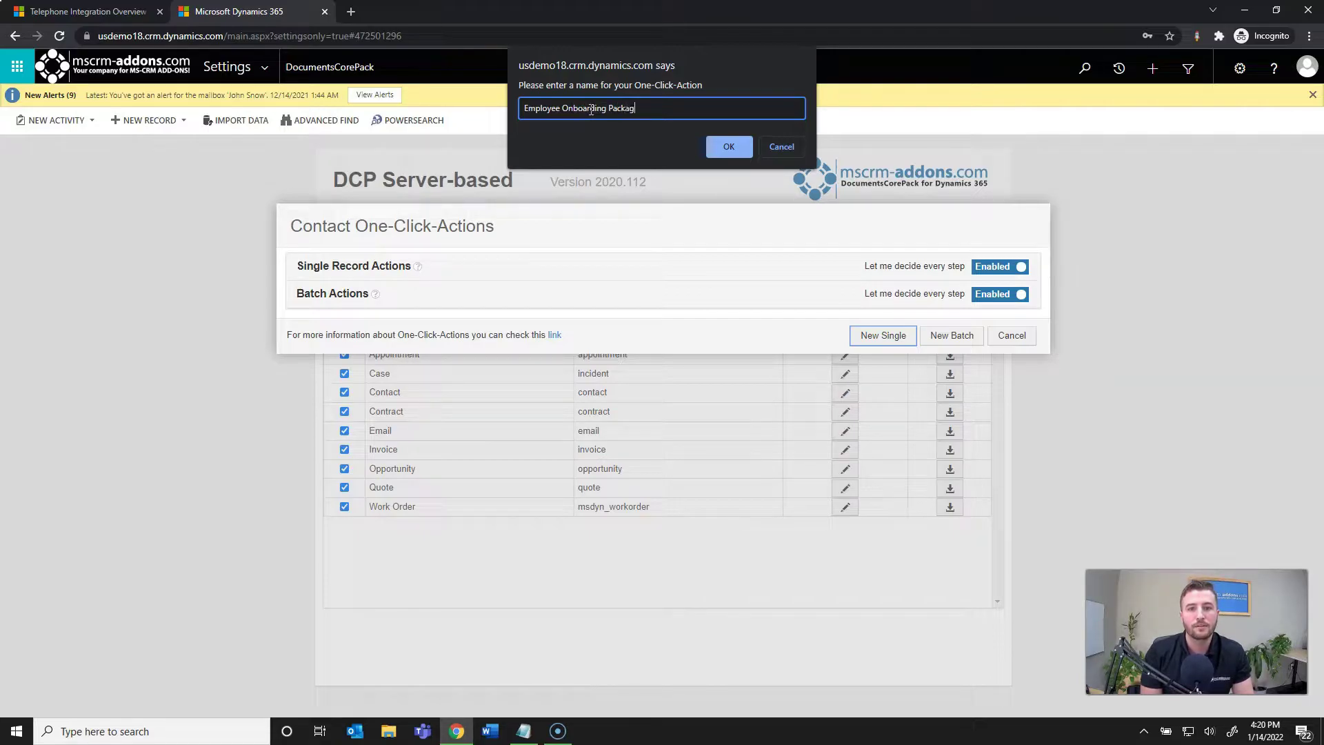
{"action": "left_click", "coordinate": [729, 146]}
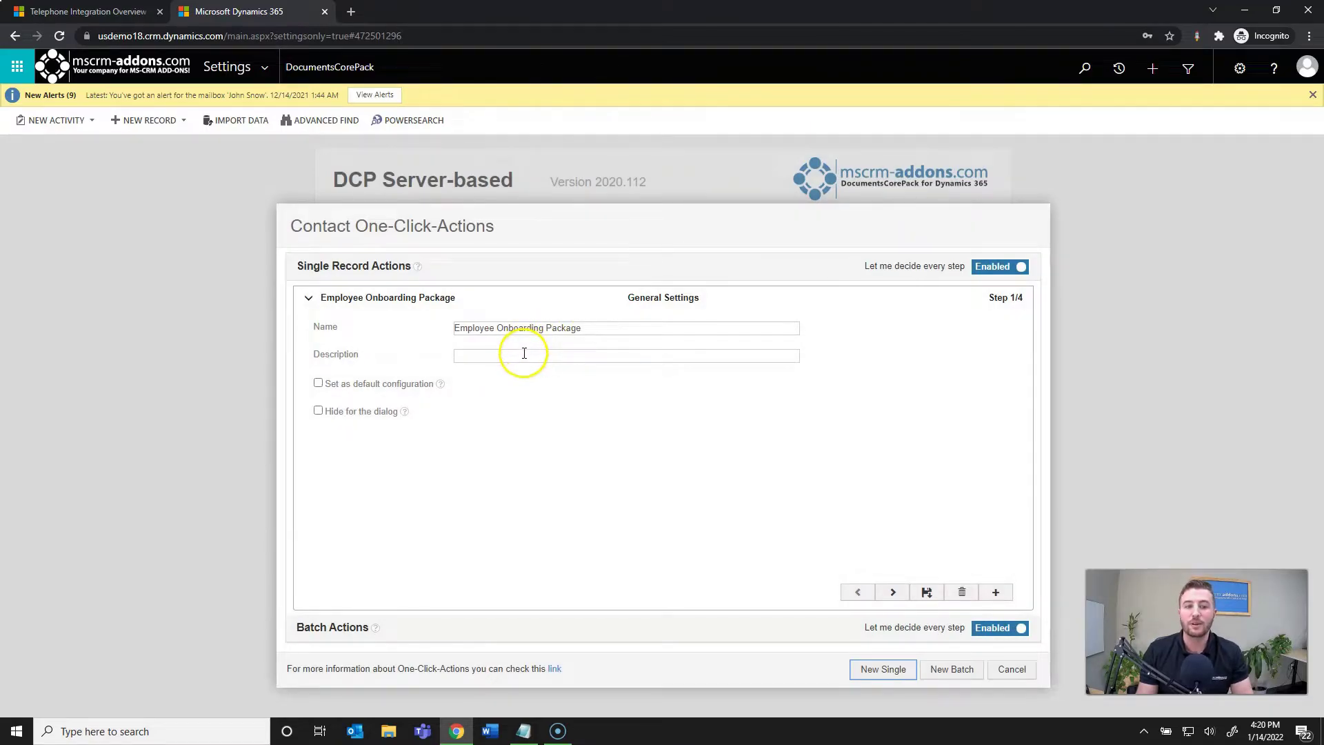
{"action": "left_click", "coordinate": [524, 353]}
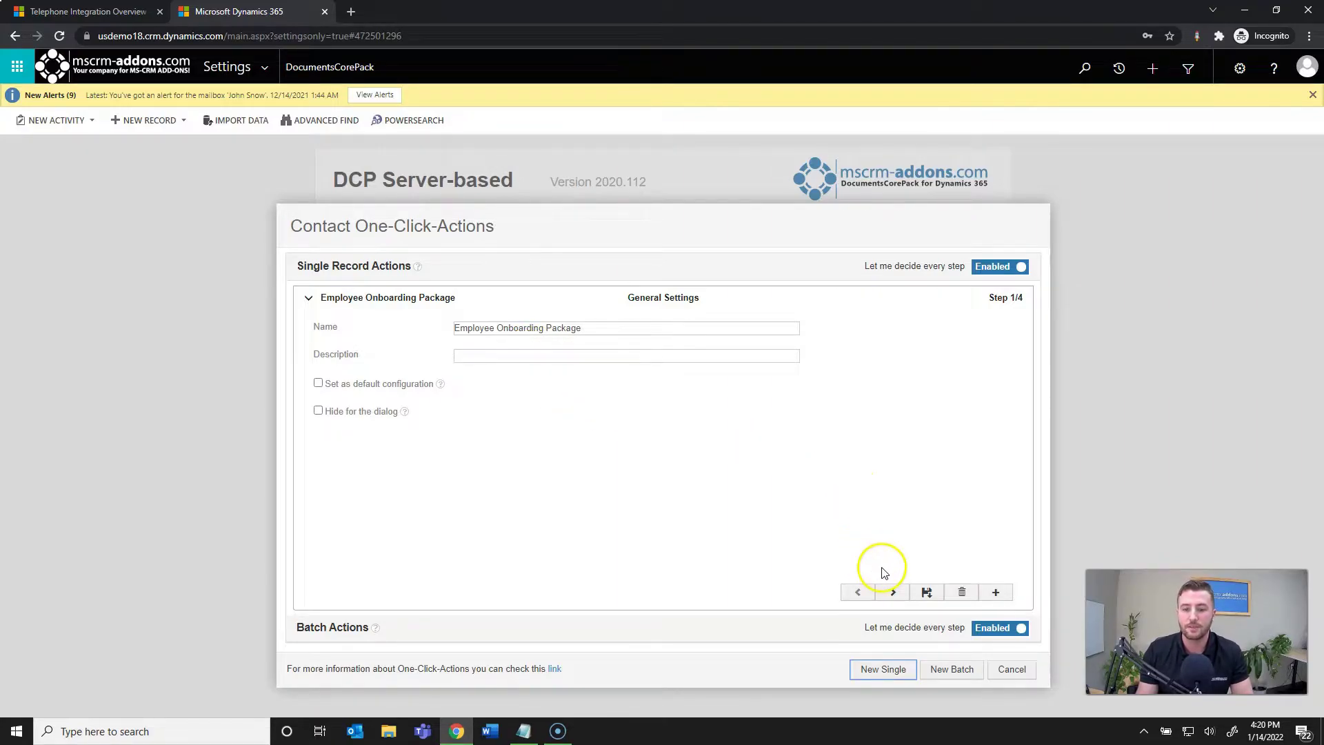
{"action": "left_click", "coordinate": [893, 592]}
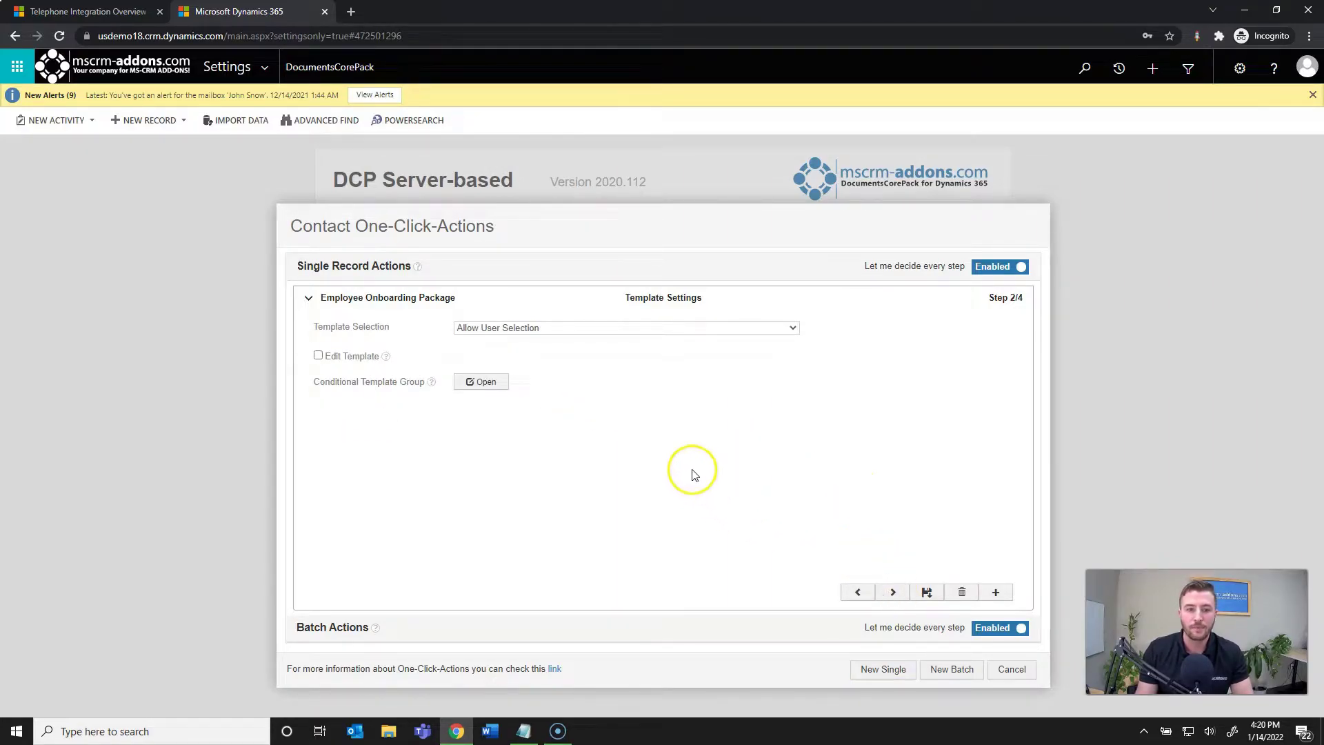
{"action": "left_click", "coordinate": [620, 330]}
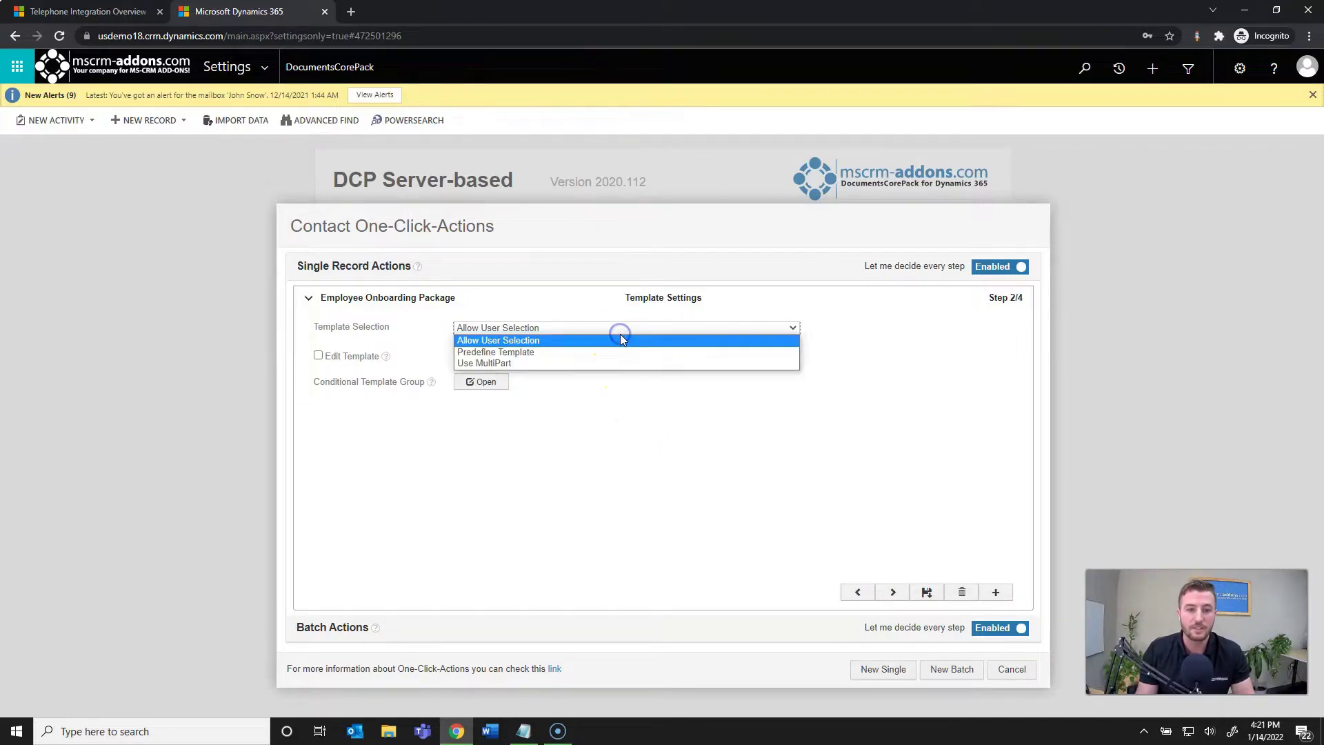
Step: Set Template Selection to Use MultiPart and label the first part 'Quick Contact Sheet'
{"action": "left_click", "coordinate": [563, 363]}
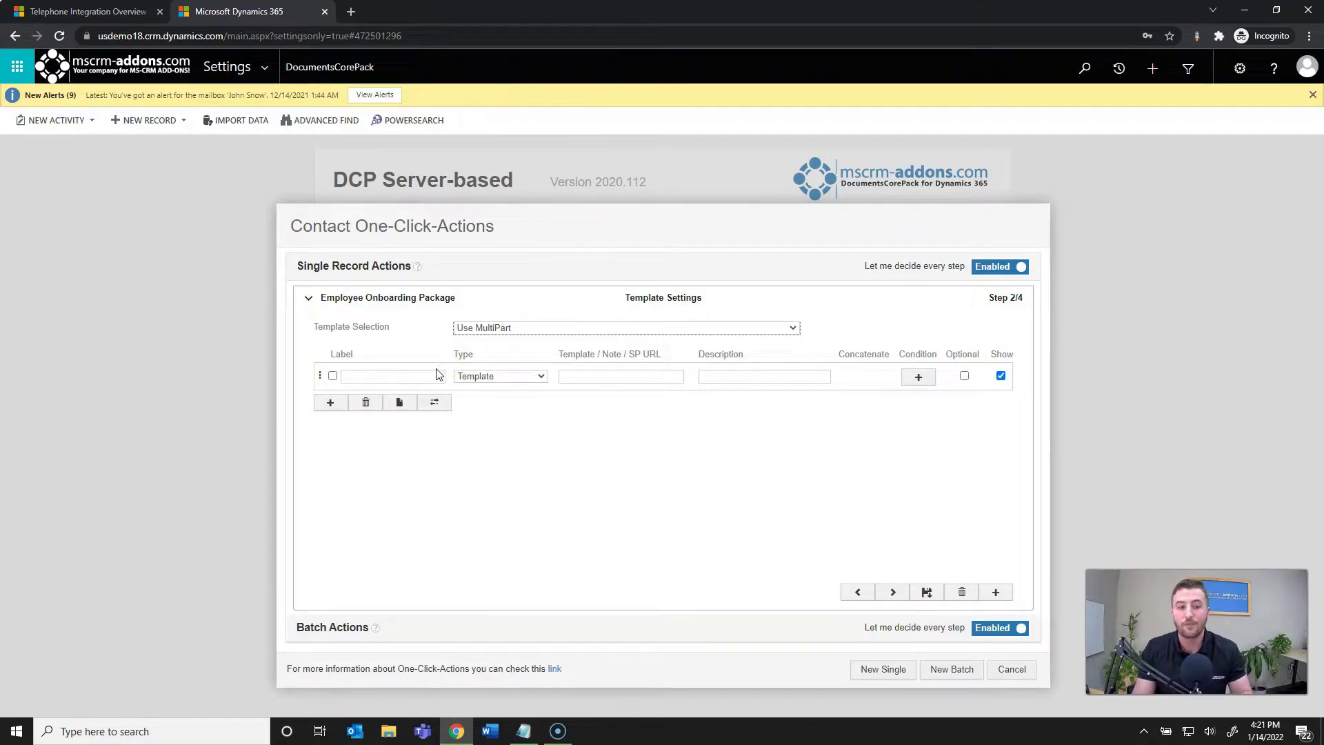
{"action": "left_click", "coordinate": [436, 390]}
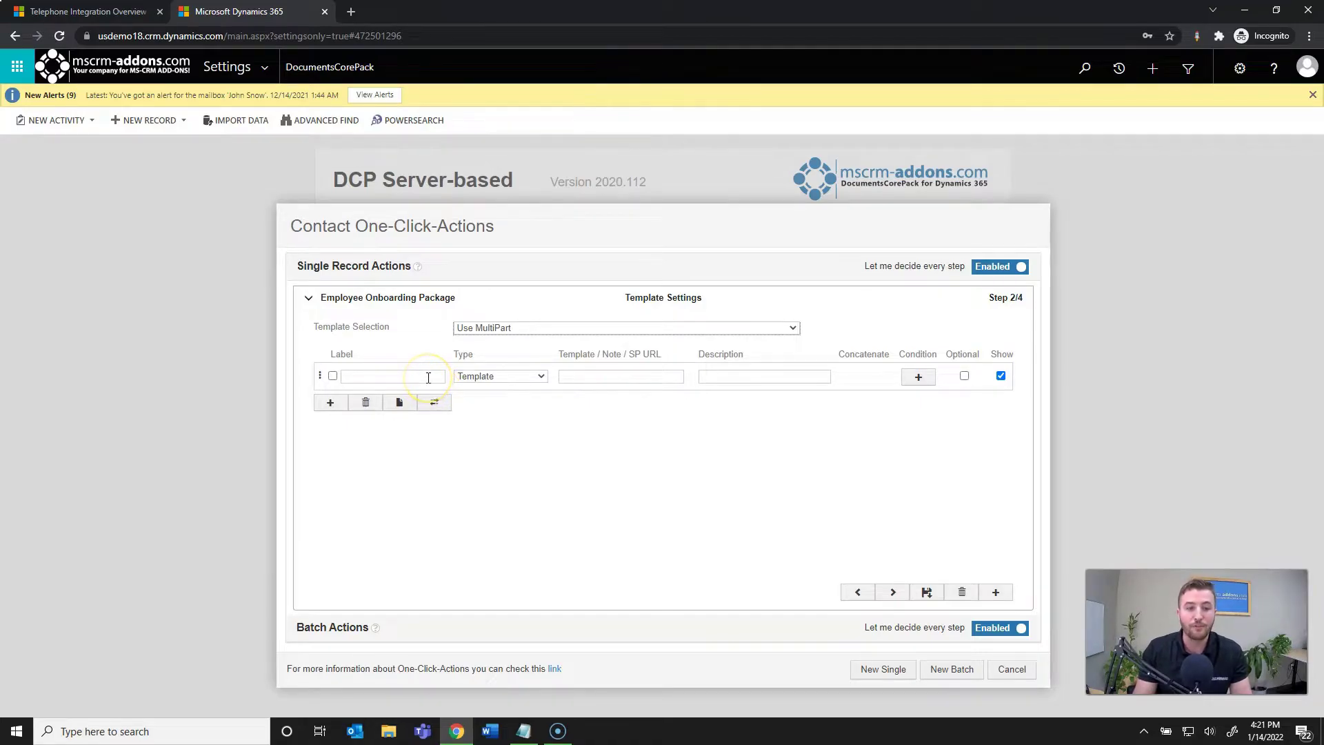
{"action": "left_click", "coordinate": [428, 378]}
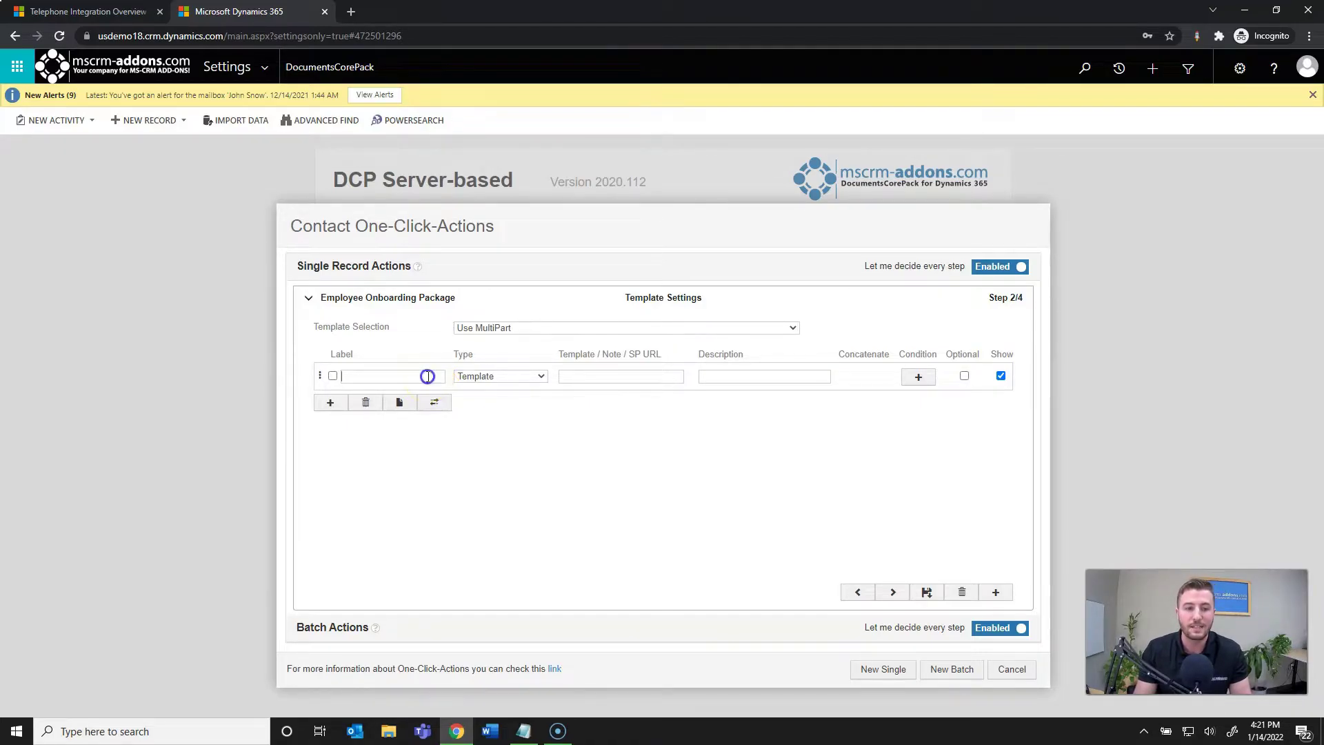
{"action": "left_click", "coordinate": [501, 377]}
Step: Assign Employee Quick Contact Sheet.docx, found by searching 'Employee', as the first part's template
{"action": "left_click", "coordinate": [508, 389]}
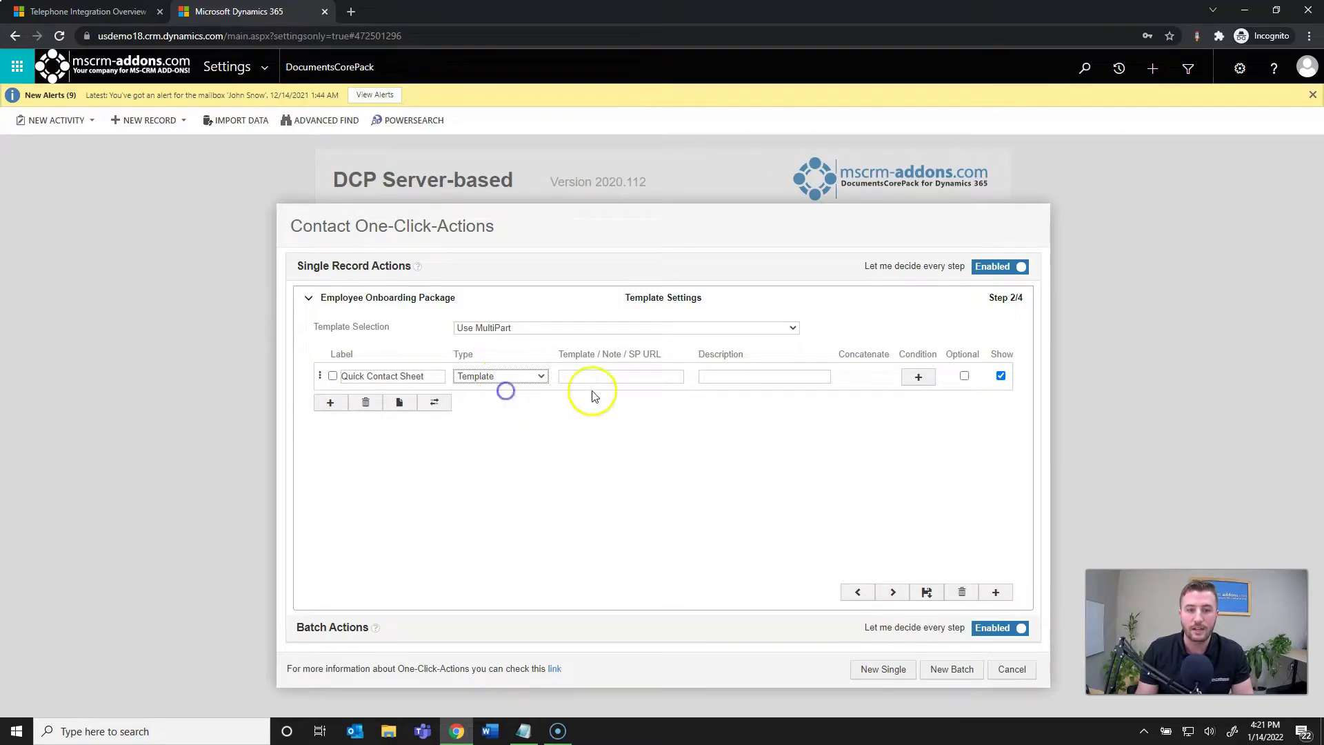
{"action": "left_click", "coordinate": [624, 376]}
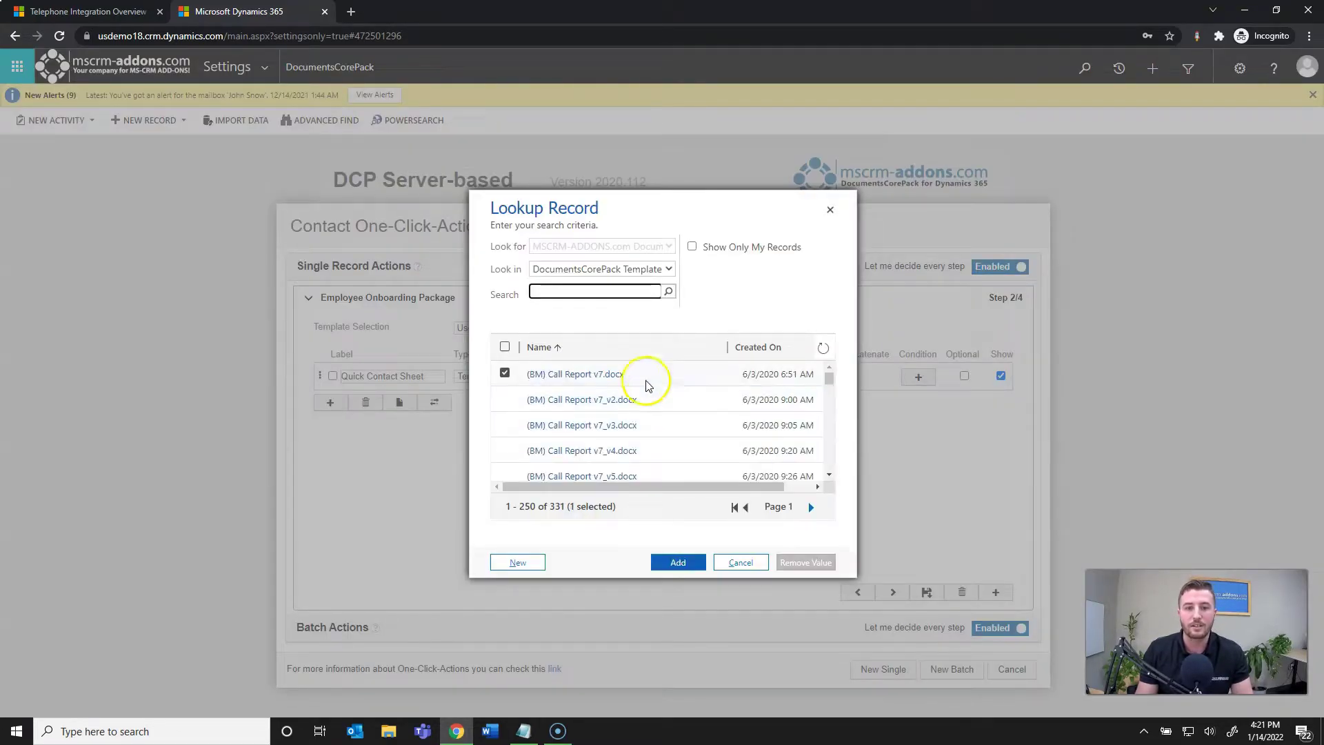
{"action": "left_click", "coordinate": [583, 295]}
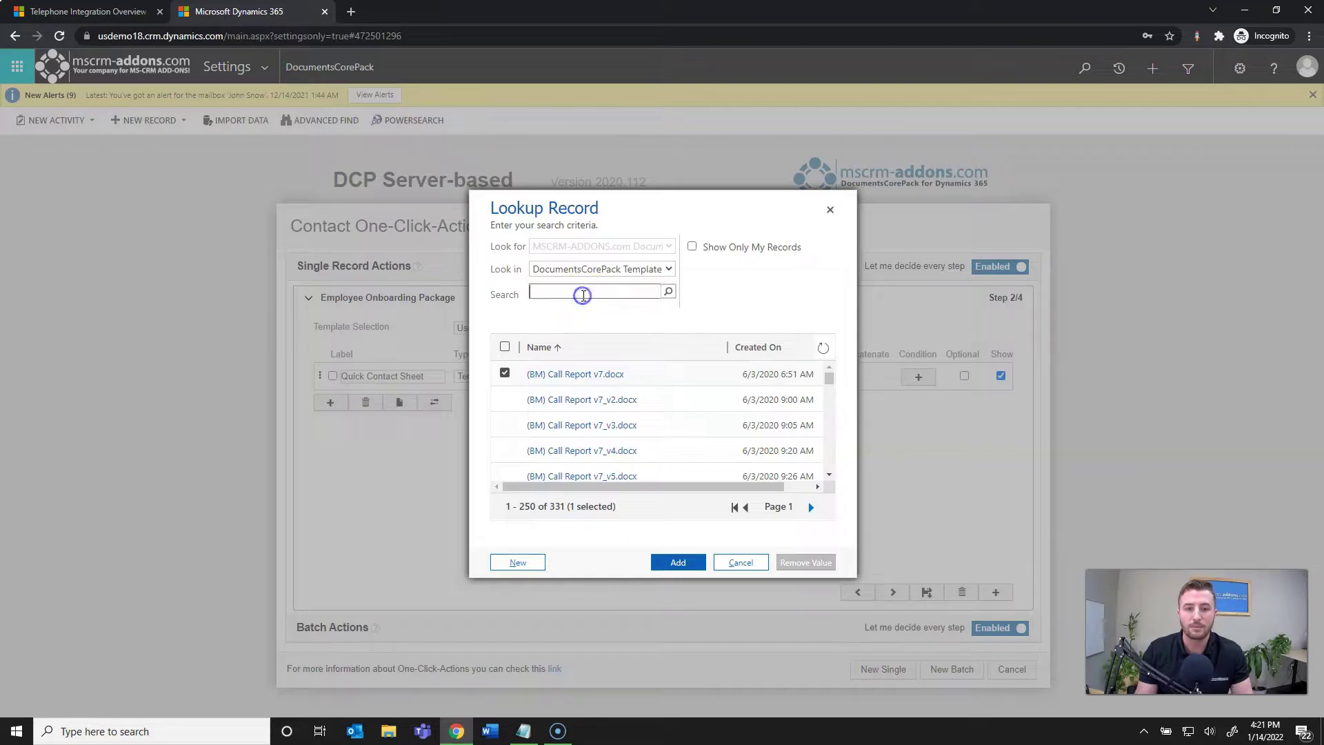
{"action": "type", "text": "Employee"}
{"action": "key", "text": "Return"}
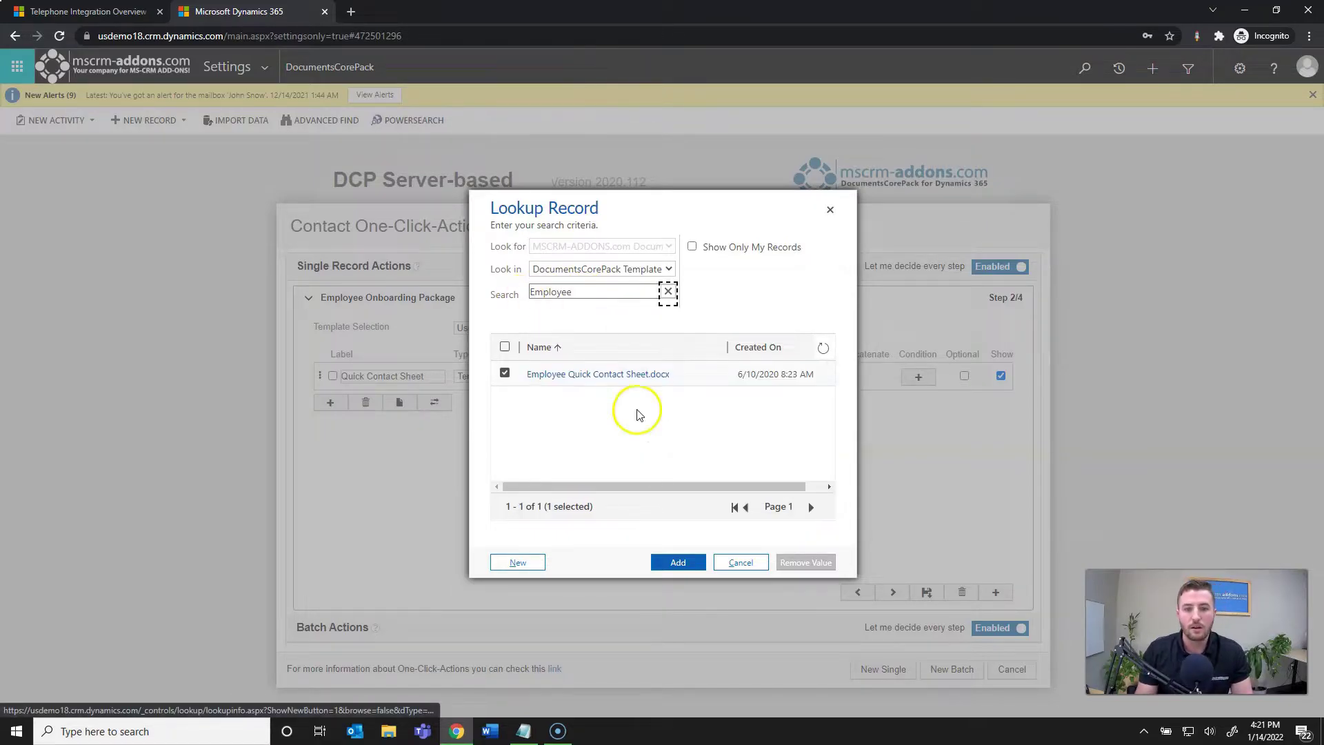
{"action": "left_click", "coordinate": [698, 559]}
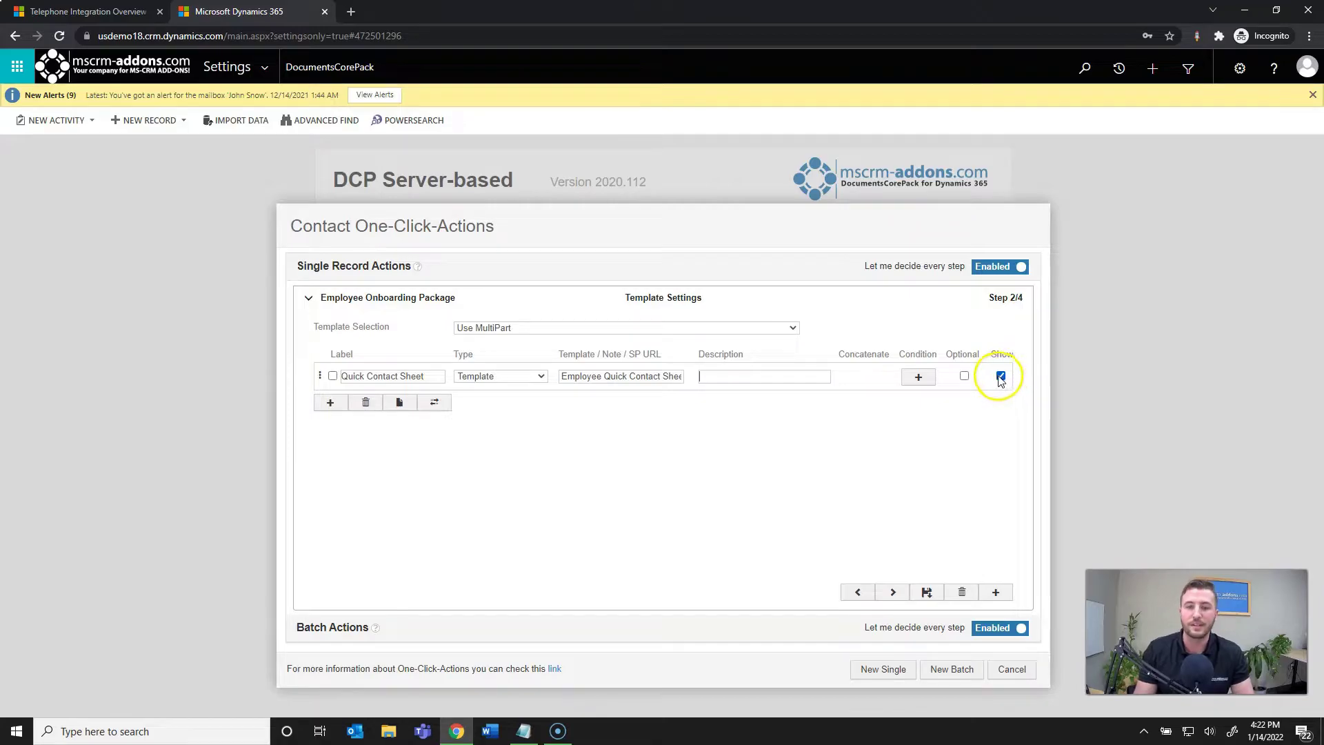
Step: Add a second part, Background Check, using Background Check Consent.docx, and mark it optional
{"action": "left_click", "coordinate": [330, 402]}
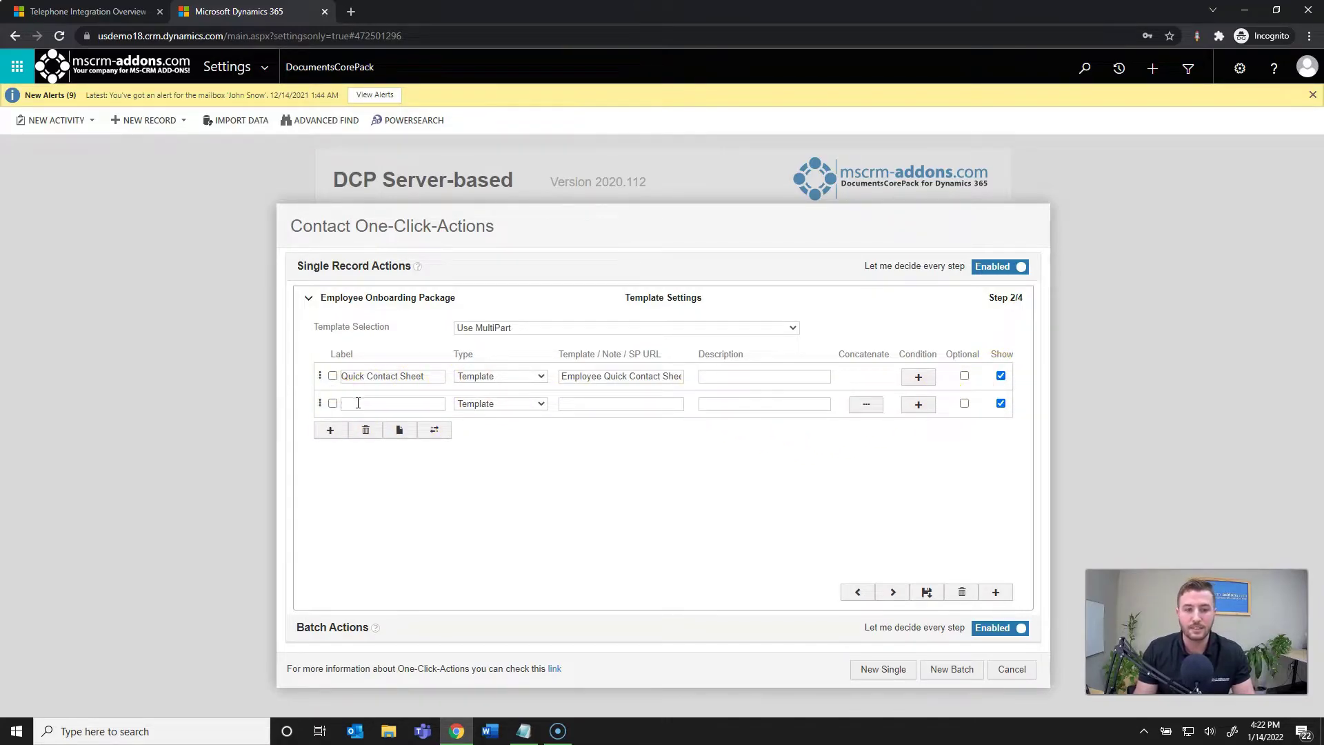
{"action": "left_click", "coordinate": [388, 405]}
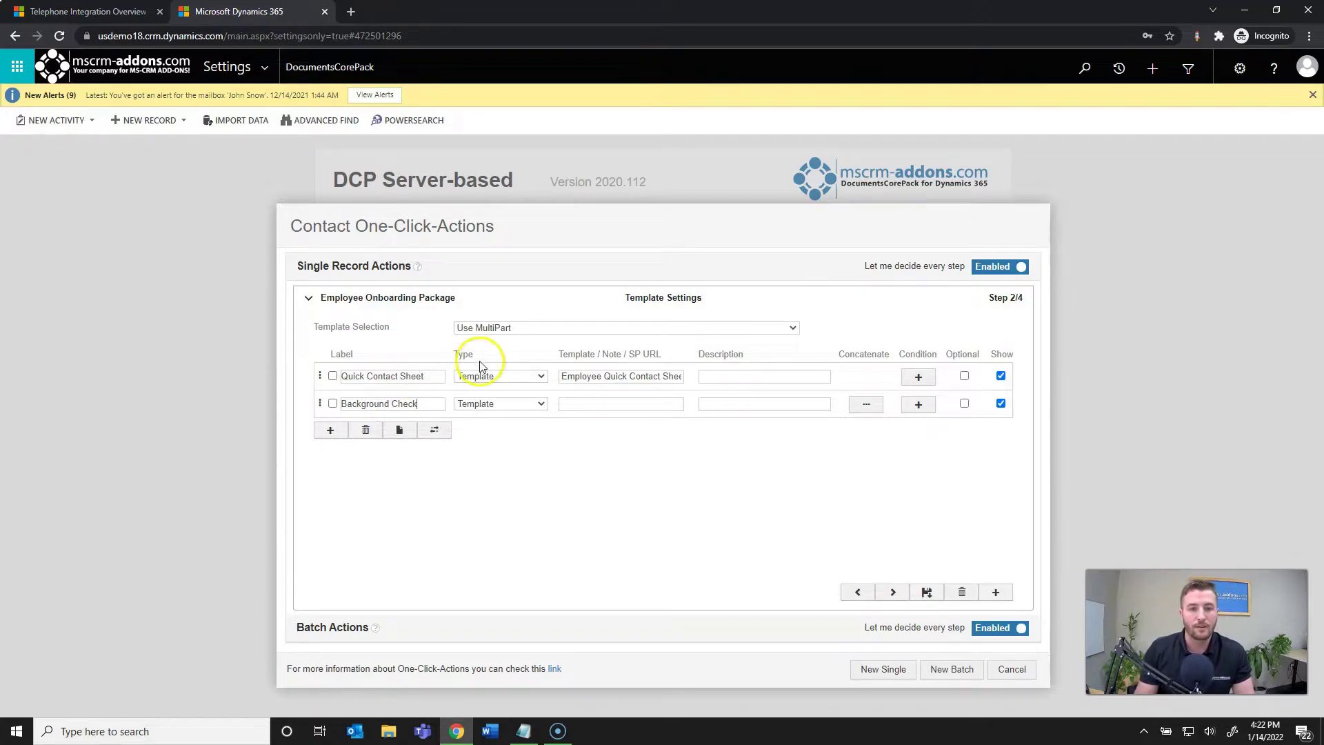
{"action": "left_click", "coordinate": [573, 404]}
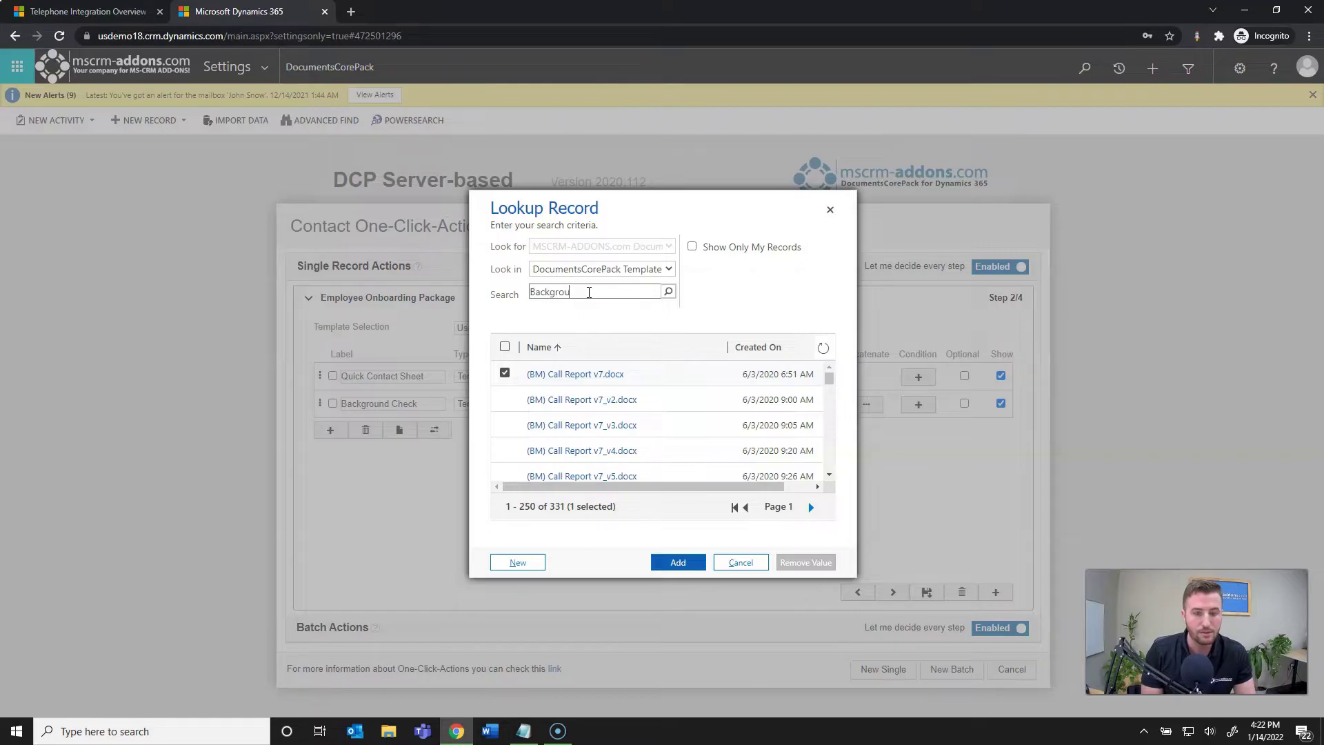
{"action": "key", "text": "Return"}
{"action": "left_click", "coordinate": [677, 562]}
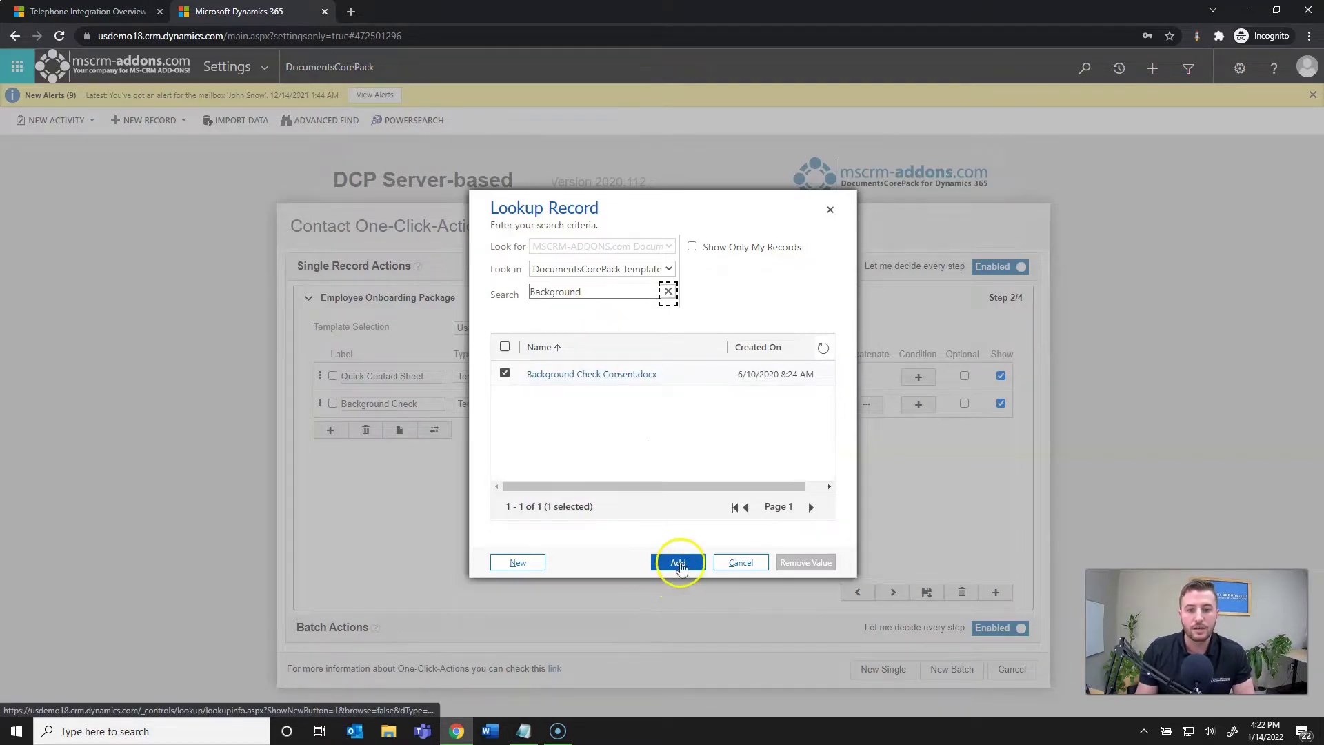
{"action": "left_click", "coordinate": [724, 401]}
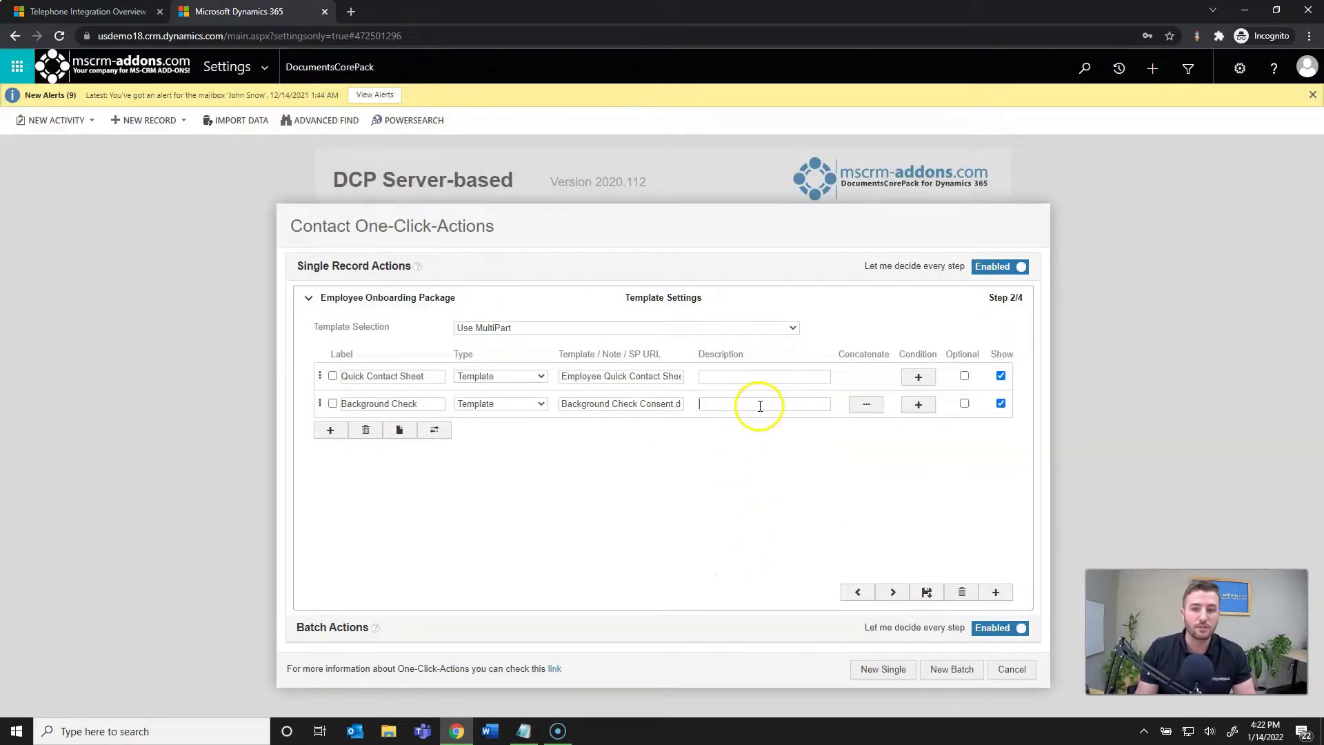
{"action": "left_click", "coordinate": [867, 412]}
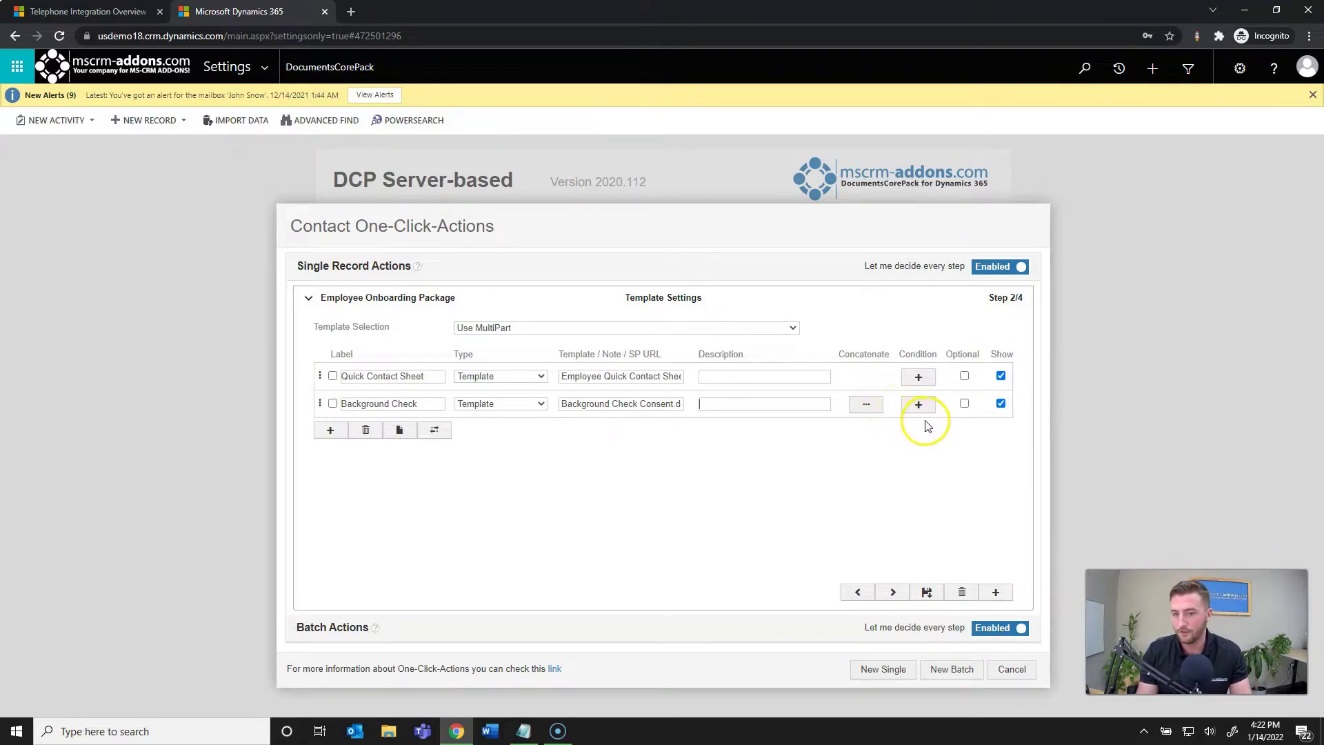
{"action": "left_click", "coordinate": [964, 404]}
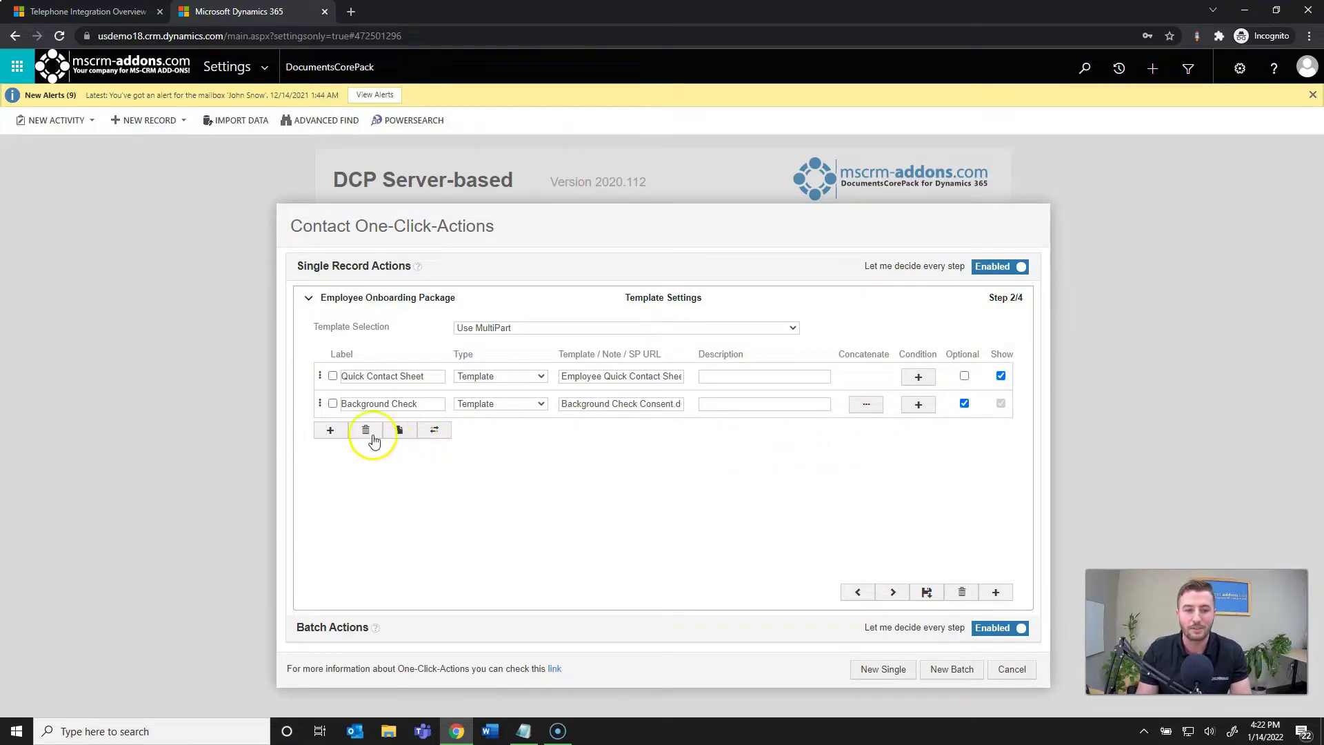
Step: Add a third row using the Employment Application.docx template, found by searching 'Employment'
{"action": "left_click", "coordinate": [331, 430]}
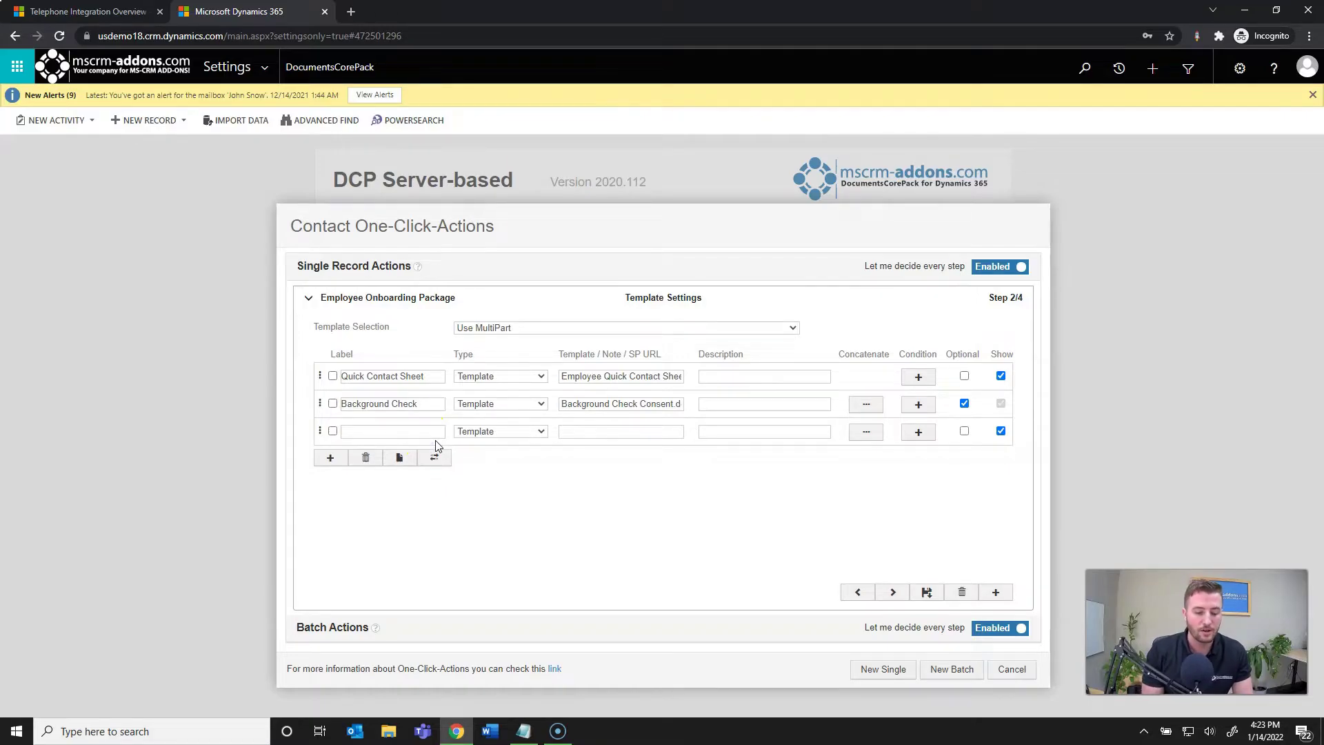
{"action": "left_click", "coordinate": [600, 431]}
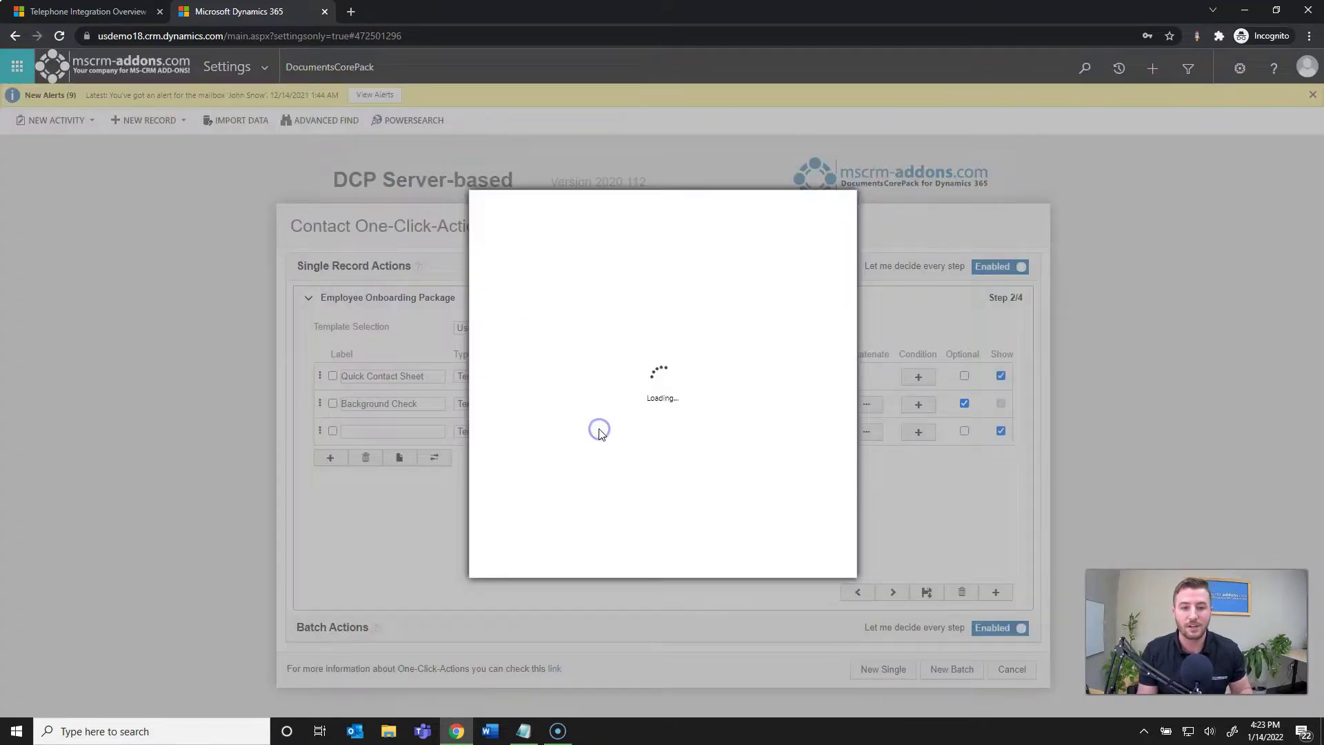
{"action": "left_click", "coordinate": [567, 295]}
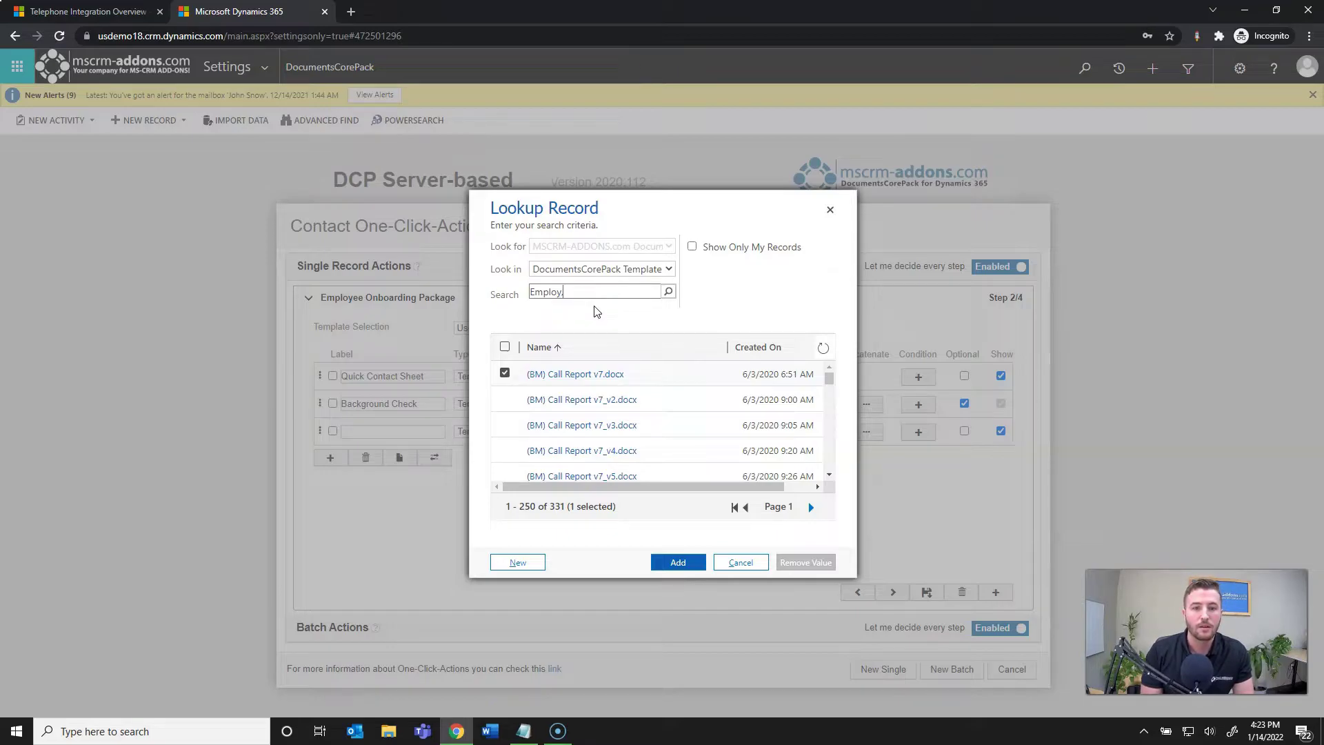
{"action": "type", "text": "Employment"}
{"action": "key", "text": "Return"}
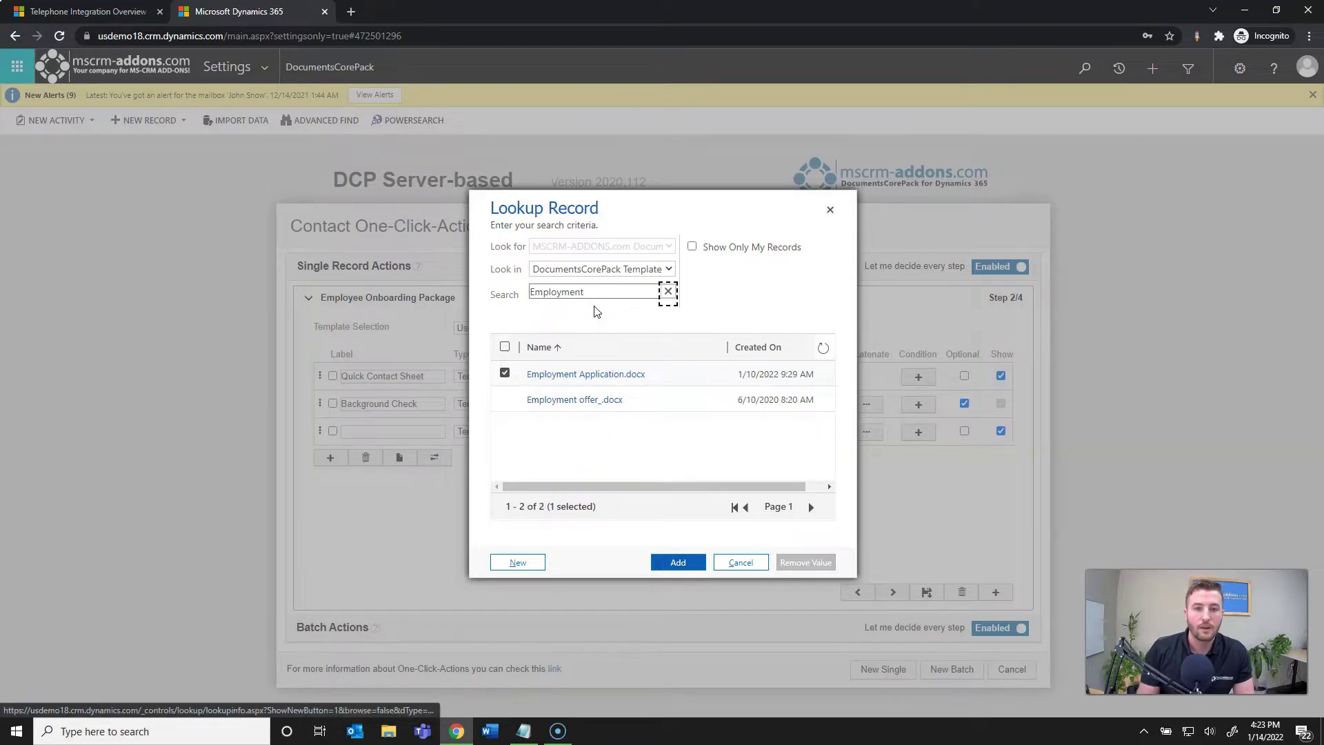
{"action": "left_click", "coordinate": [678, 564]}
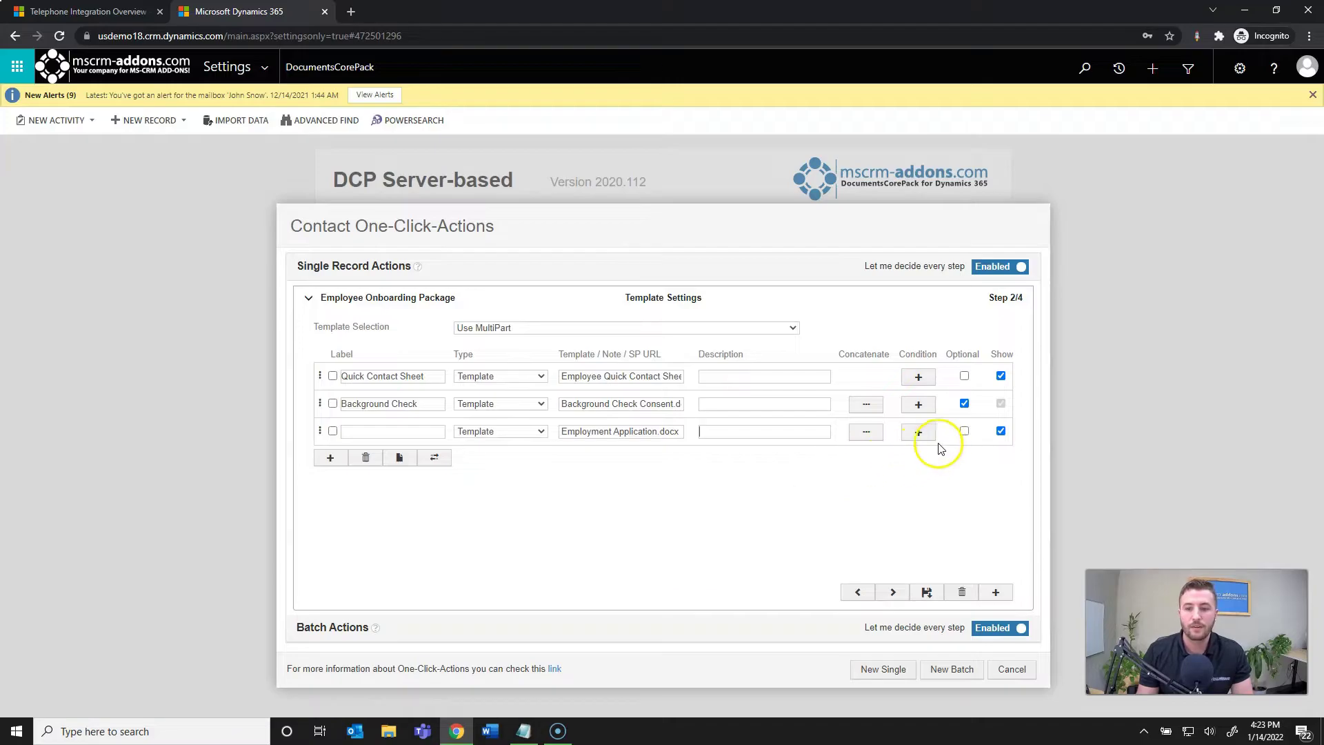
Step: Add a fourth row using NewHireForm.docx, then select the Employment Application row
{"action": "left_click", "coordinate": [330, 458]}
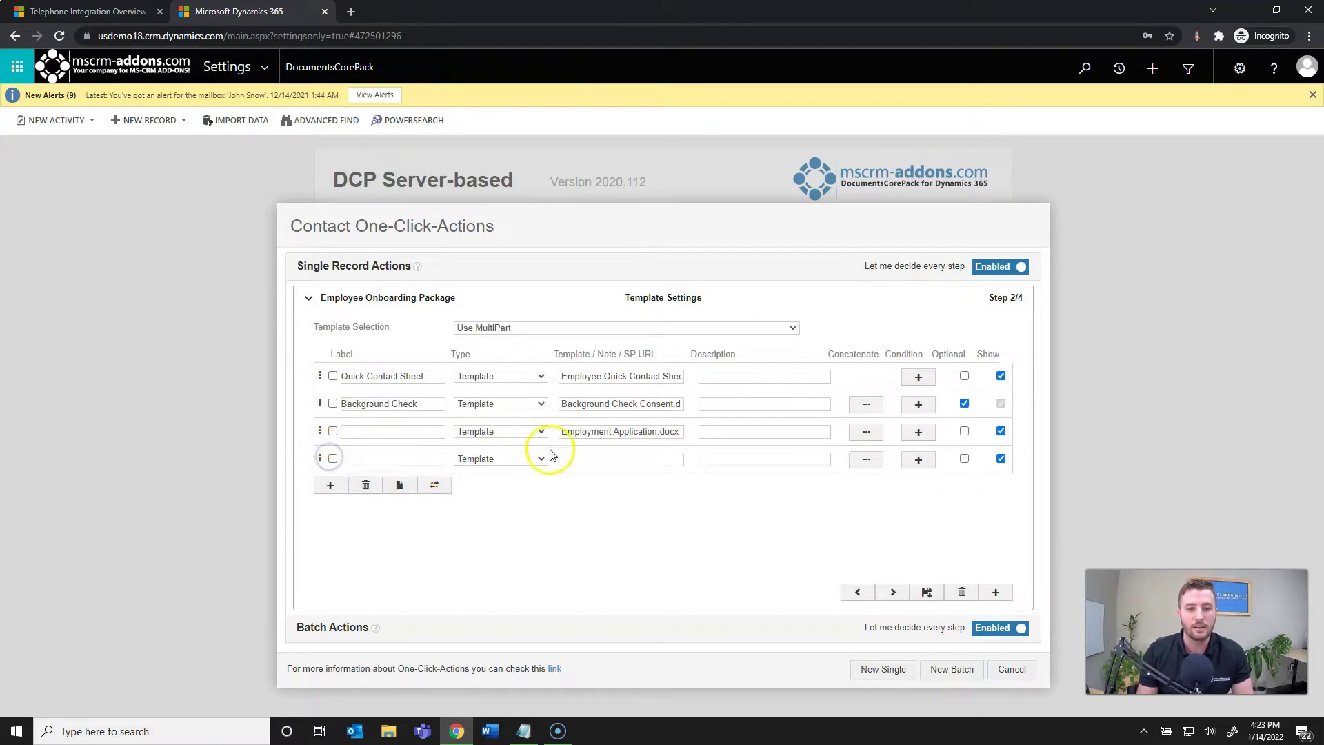
{"action": "left_click", "coordinate": [583, 458]}
{"action": "type", "text": "N"}
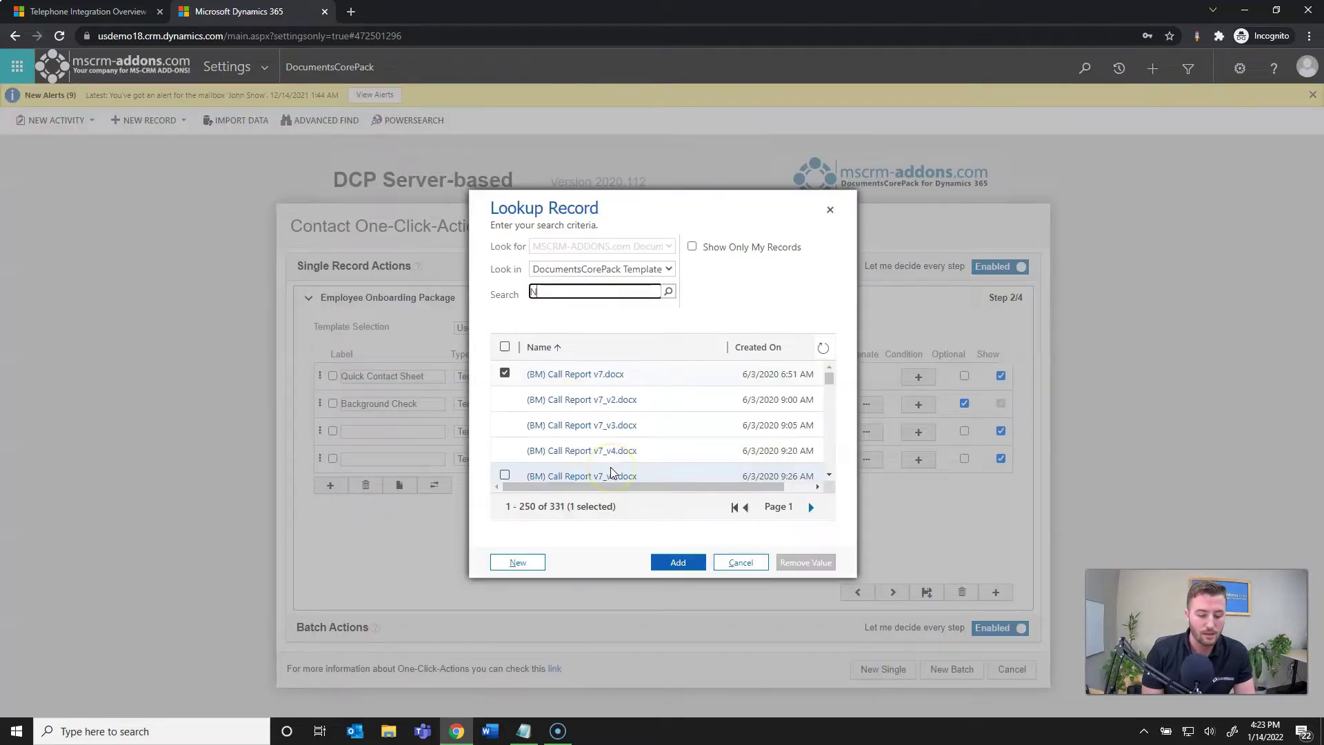
{"action": "type", "text": "ewHireForm"}
{"action": "key", "text": "Return"}
{"action": "left_click", "coordinate": [677, 562]}
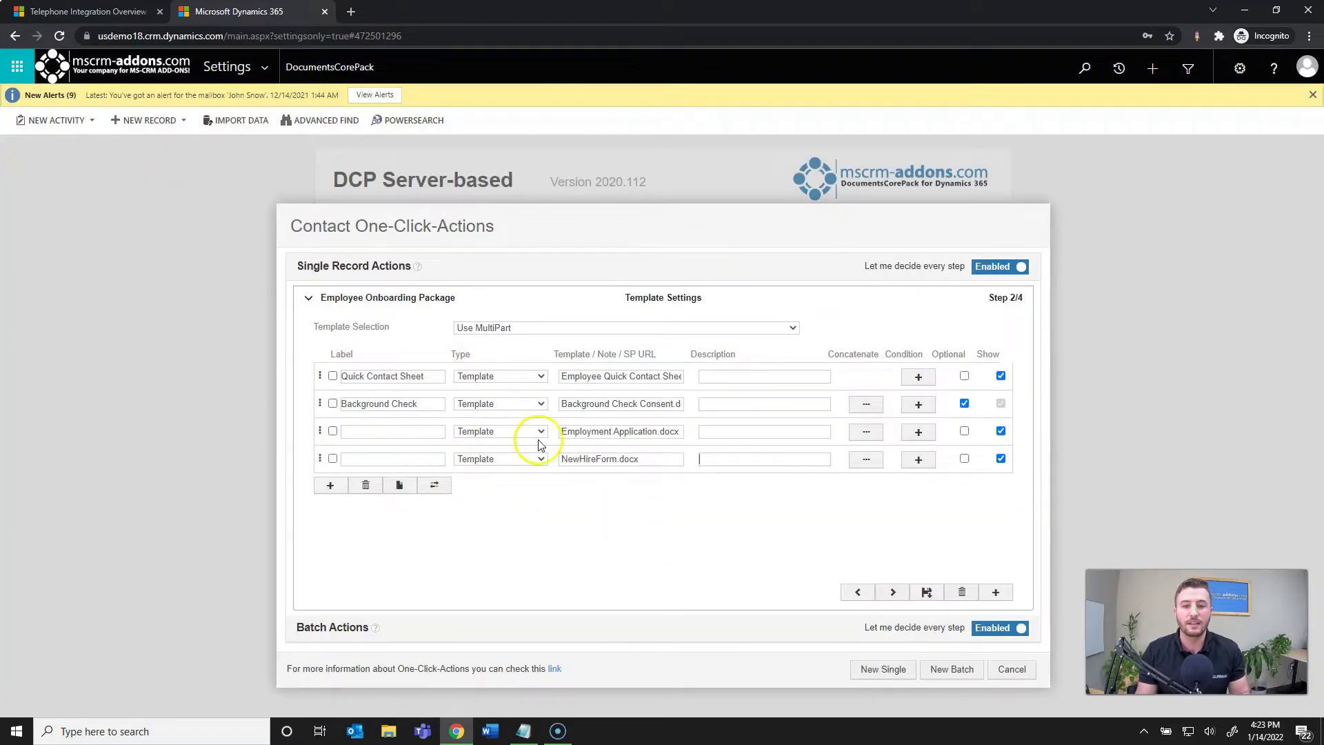
{"action": "left_click", "coordinate": [333, 431]}
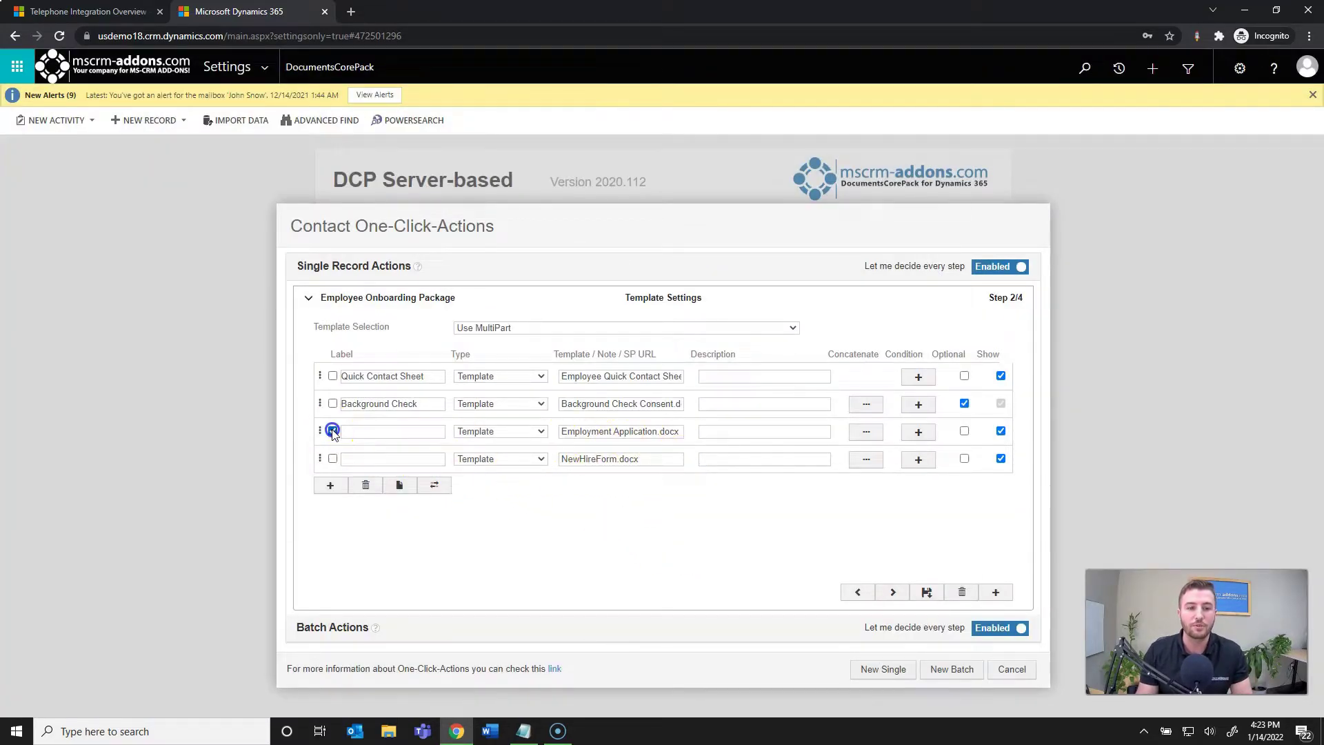
Step: Merge the Employment Application and NewHireForm rows into one optional part labelled 'Package'
{"action": "left_click", "coordinate": [332, 458]}
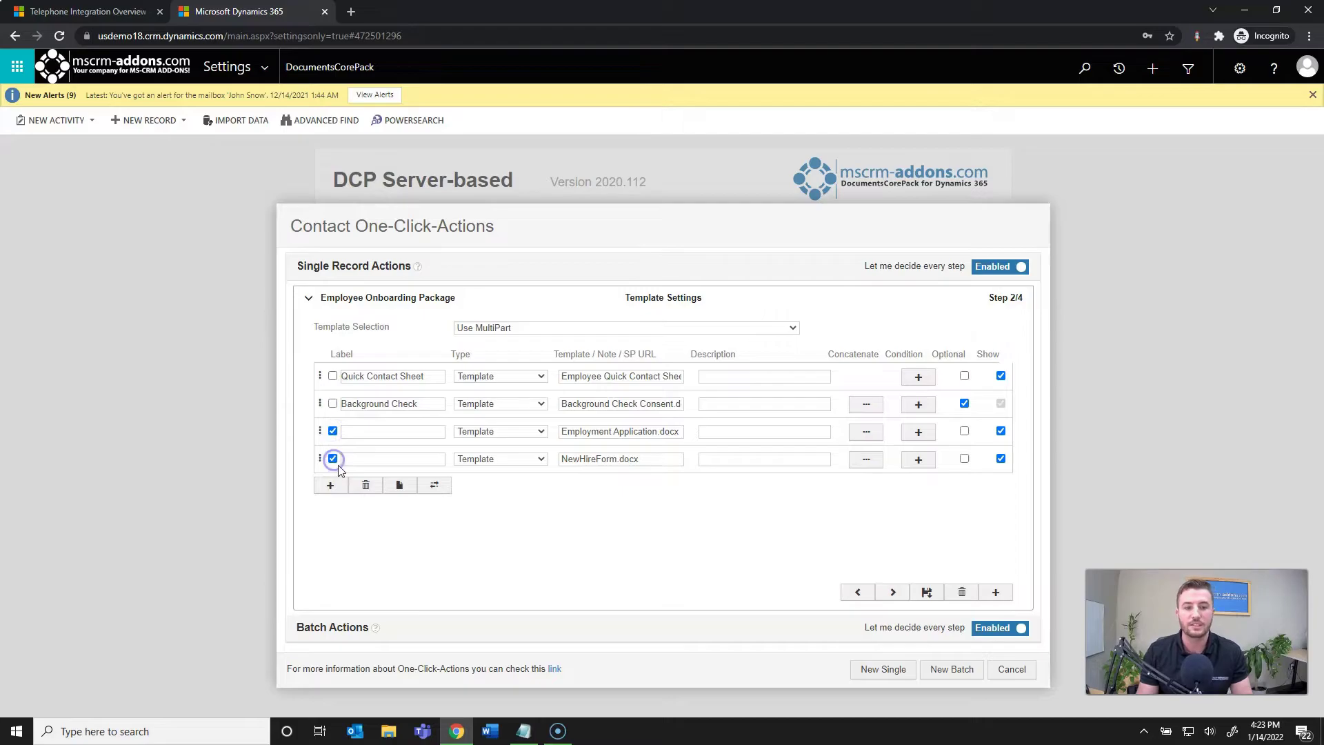
{"action": "left_click", "coordinate": [402, 486]}
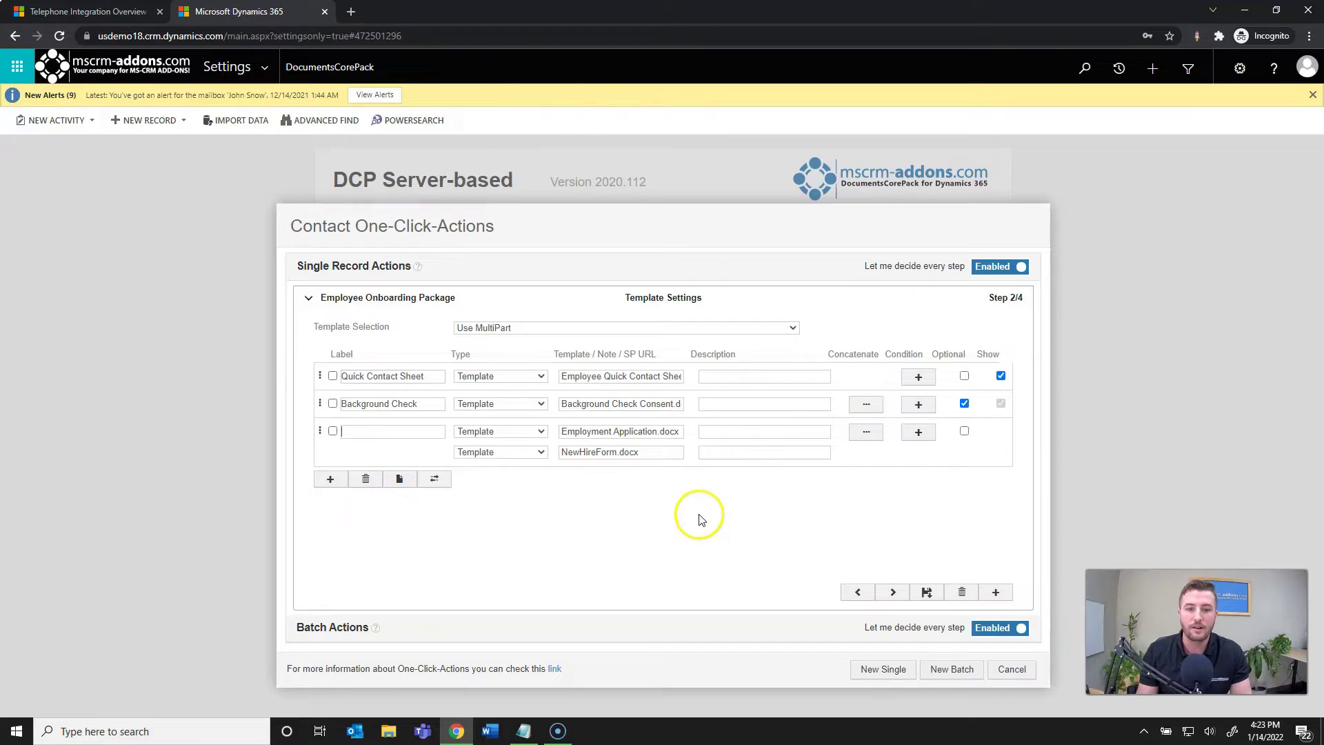
{"action": "left_click", "coordinate": [400, 432]}
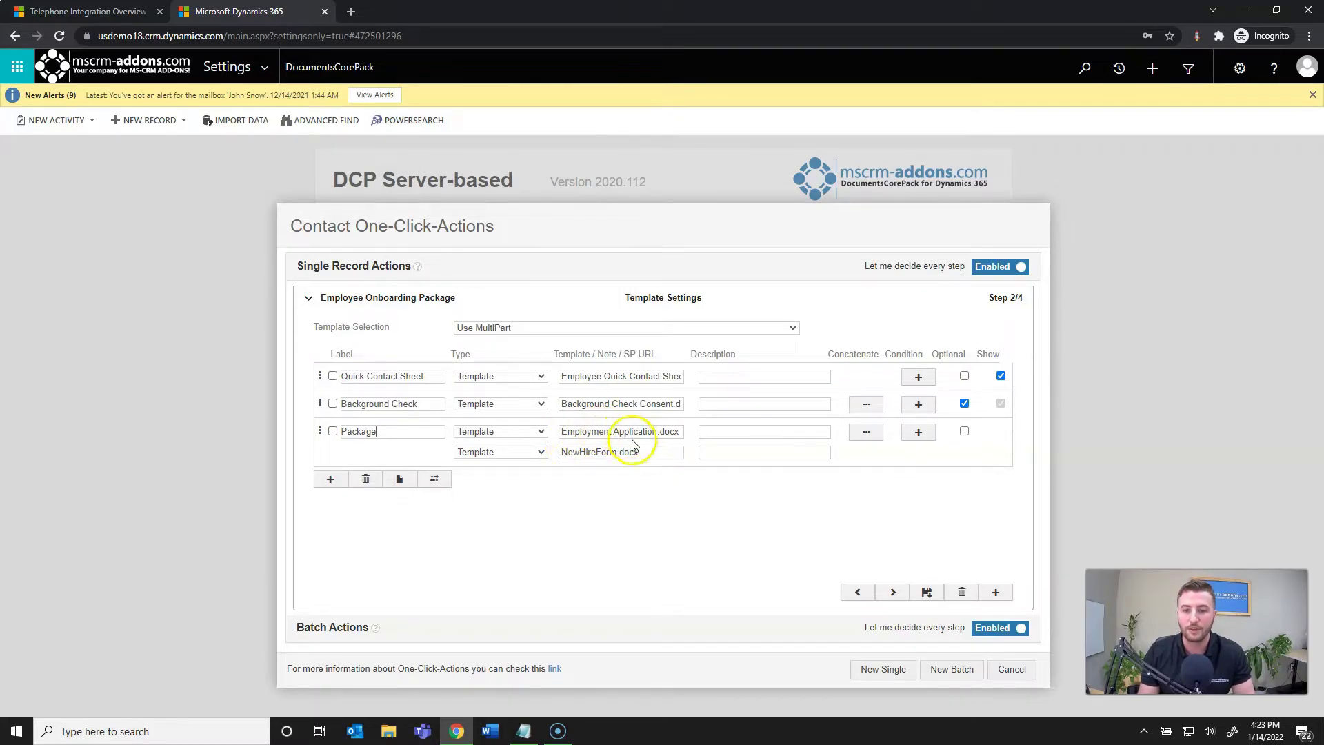
{"action": "left_click", "coordinate": [964, 431]}
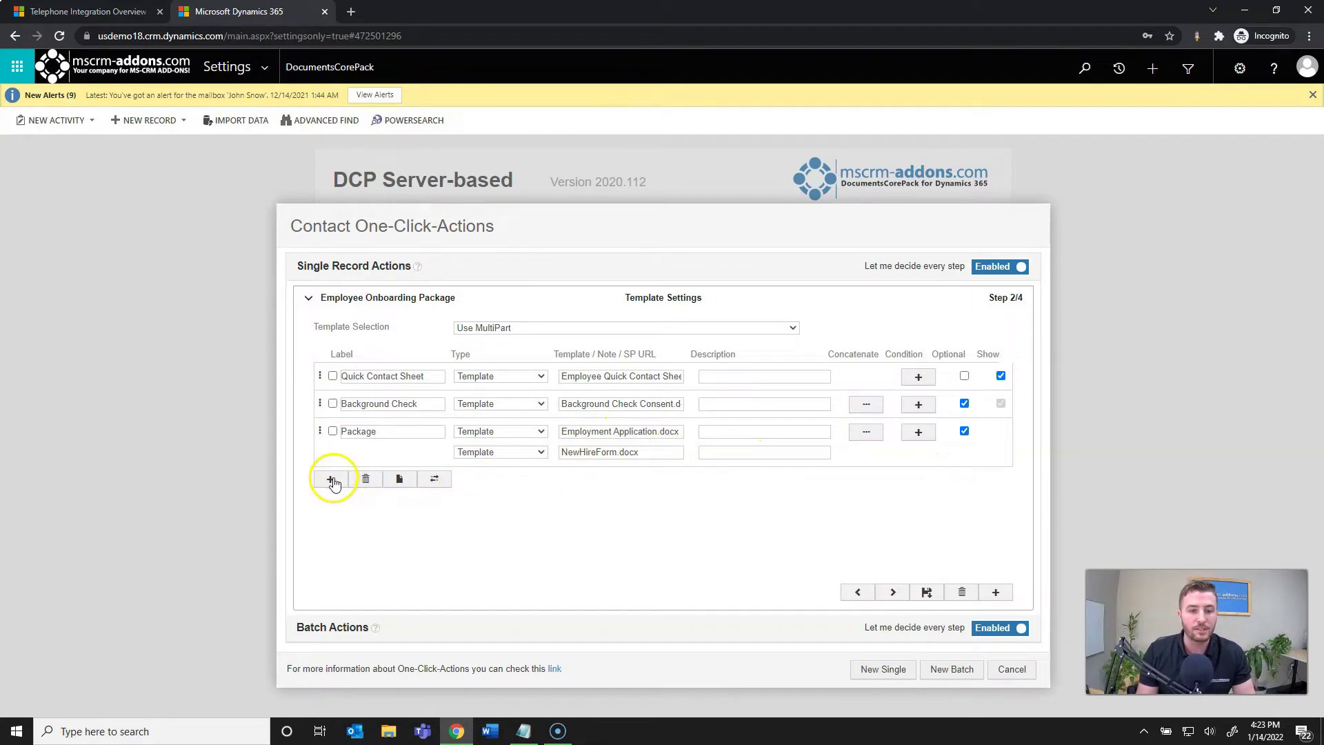
Step: Add a 'Form W-9' part of type SharePoint URL with the pasted W-9 PDF link, described 'Tax Form Contractor'
{"action": "left_click", "coordinate": [331, 481]}
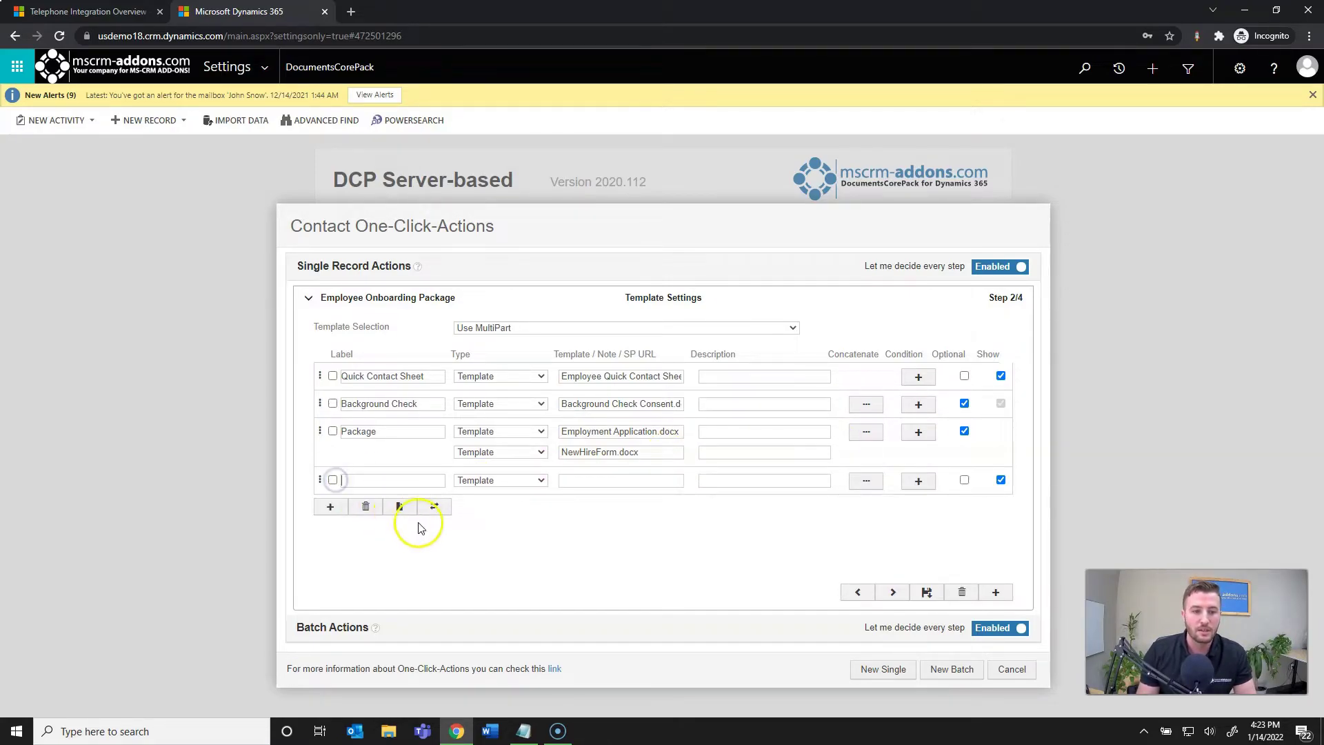
{"action": "left_click", "coordinate": [429, 480]}
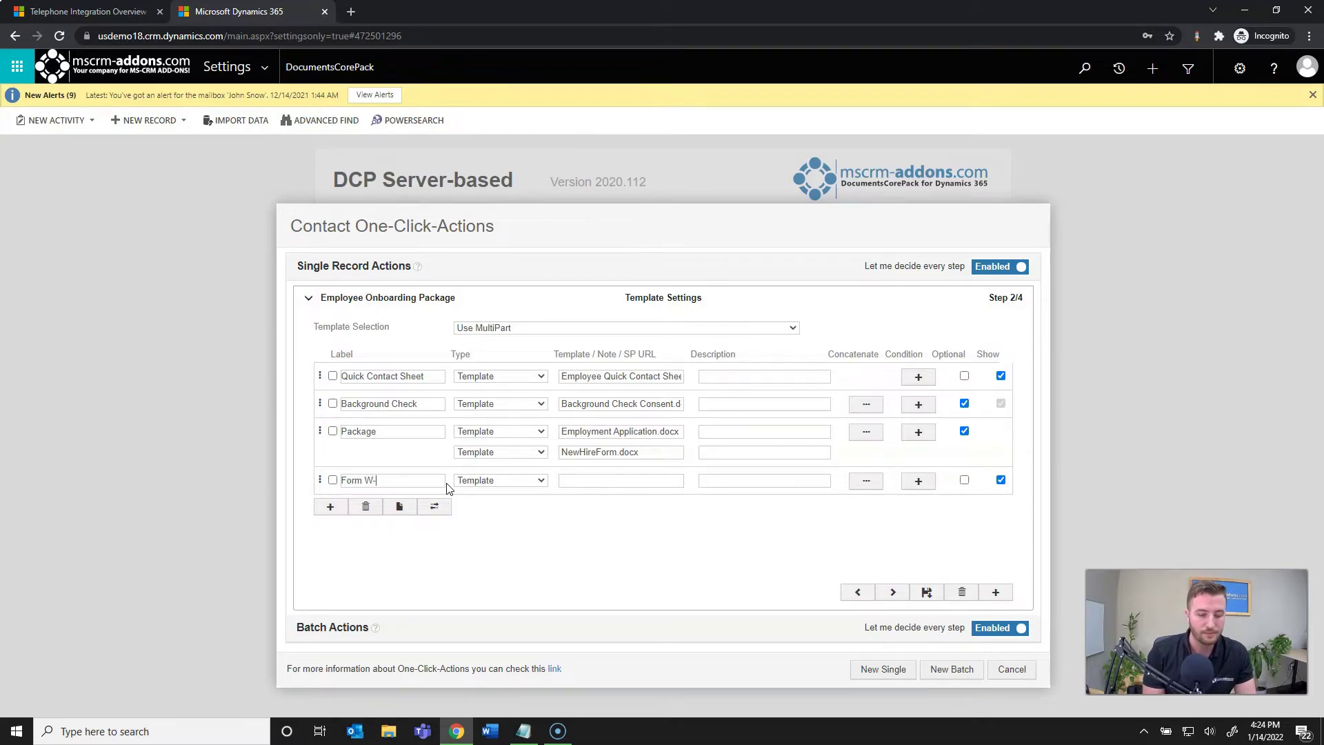
{"action": "left_click", "coordinate": [485, 480]}
{"action": "left_click", "coordinate": [498, 516]}
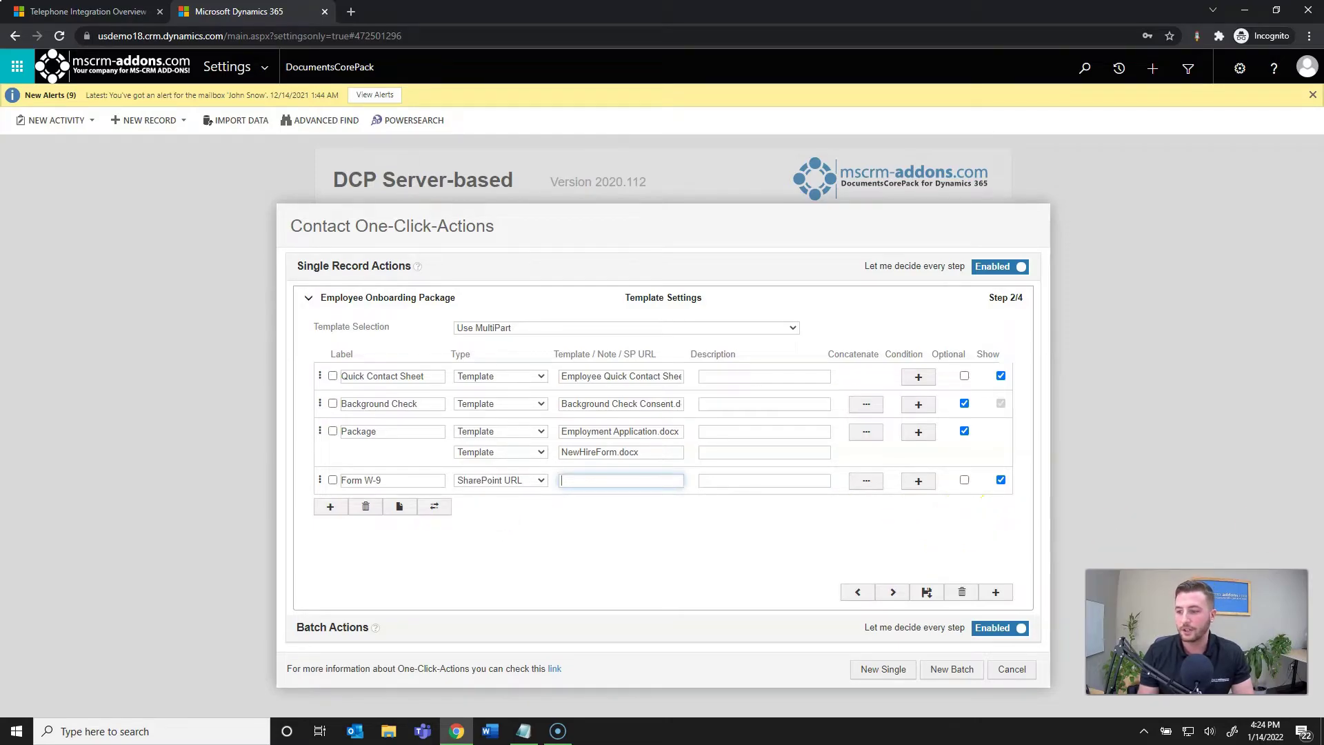
{"action": "key", "text": "alt+Tab"}
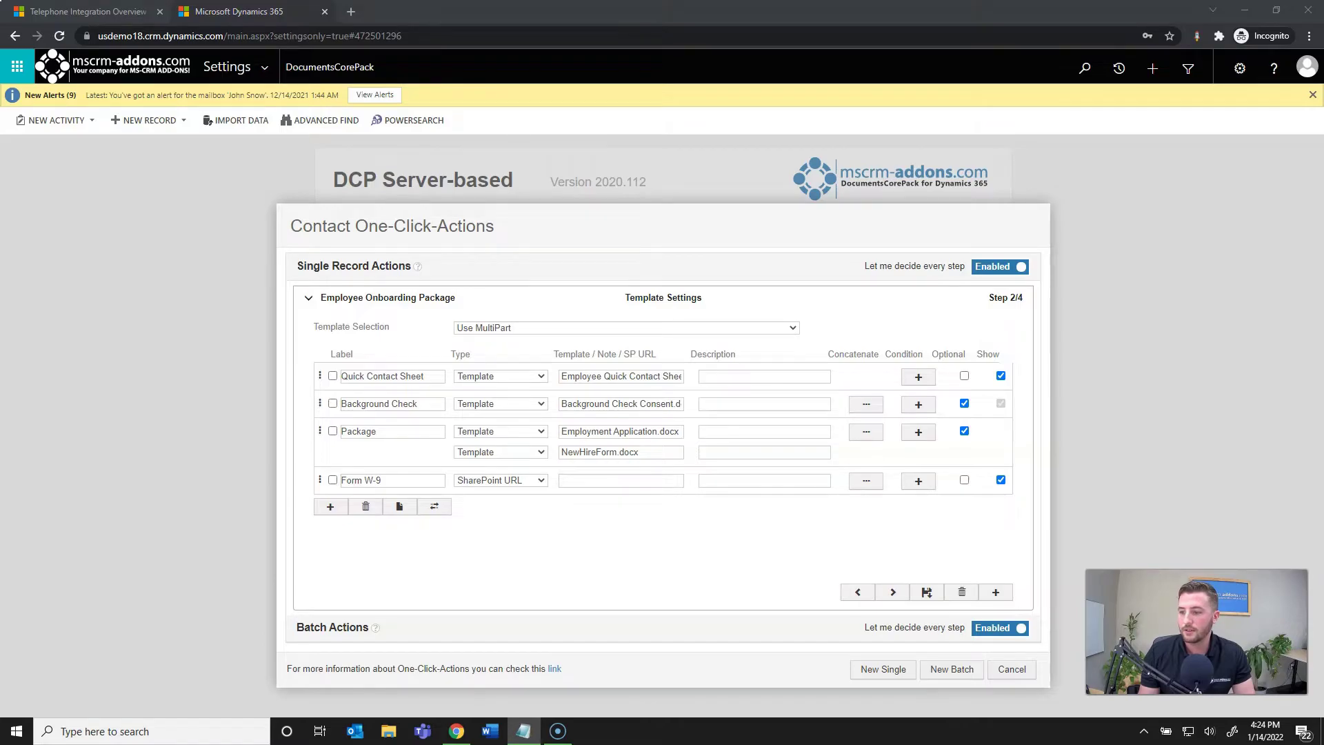
{"action": "left_click", "coordinate": [624, 476]}
{"action": "type", "text": "o/Static%20Templates/fw9.pdf"}
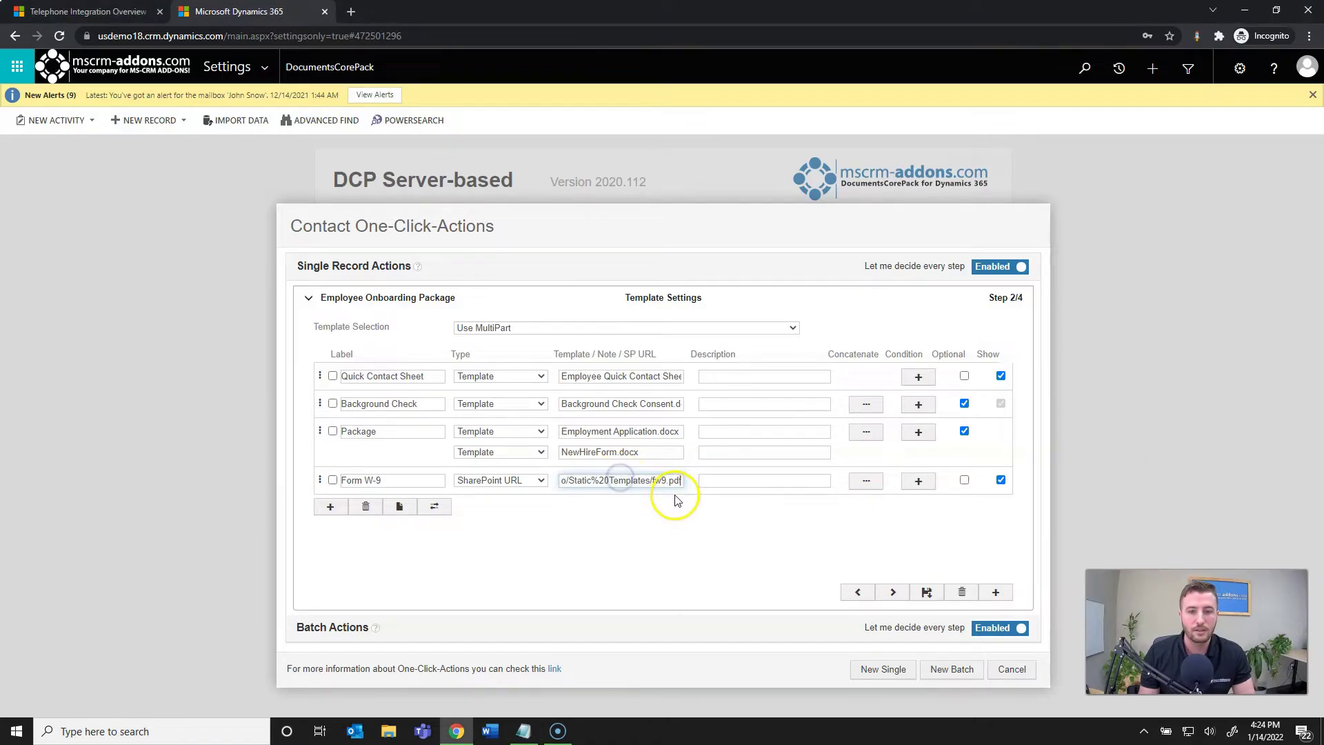
{"action": "left_click", "coordinate": [751, 481]}
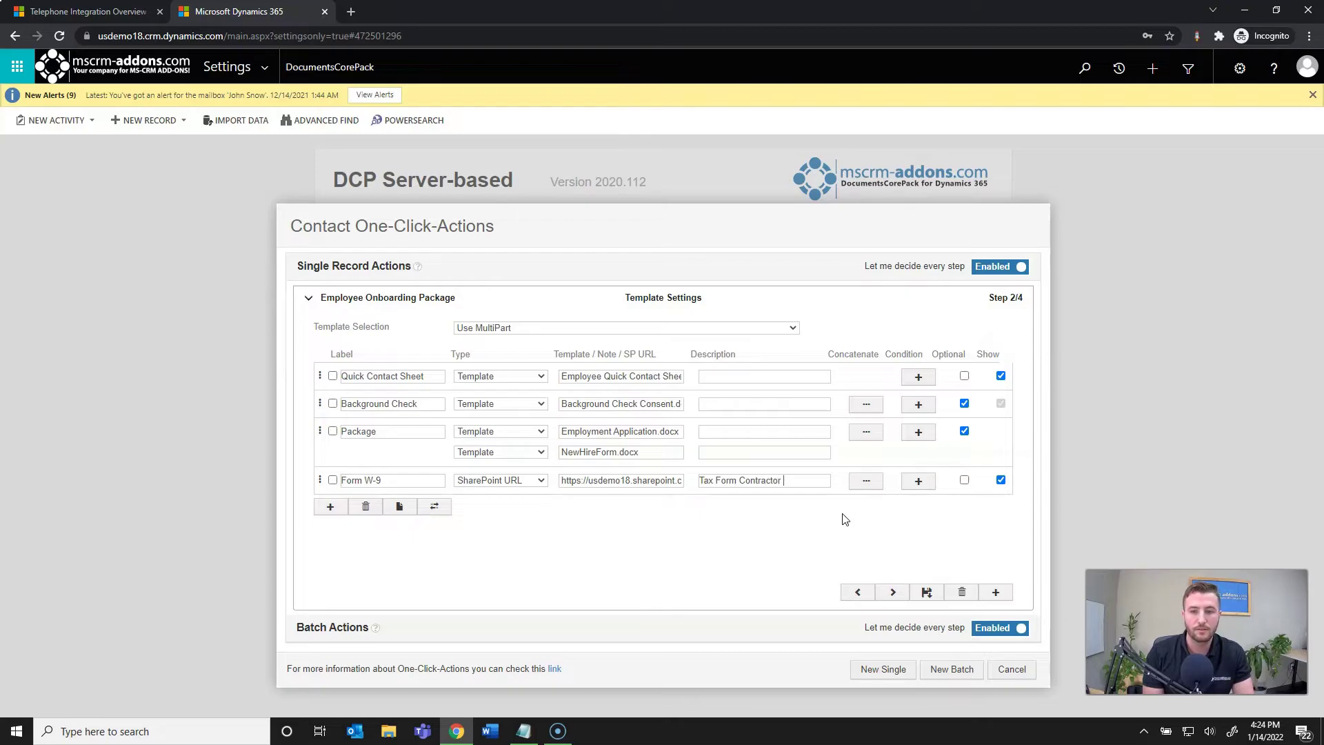
{"action": "left_click", "coordinate": [750, 491]}
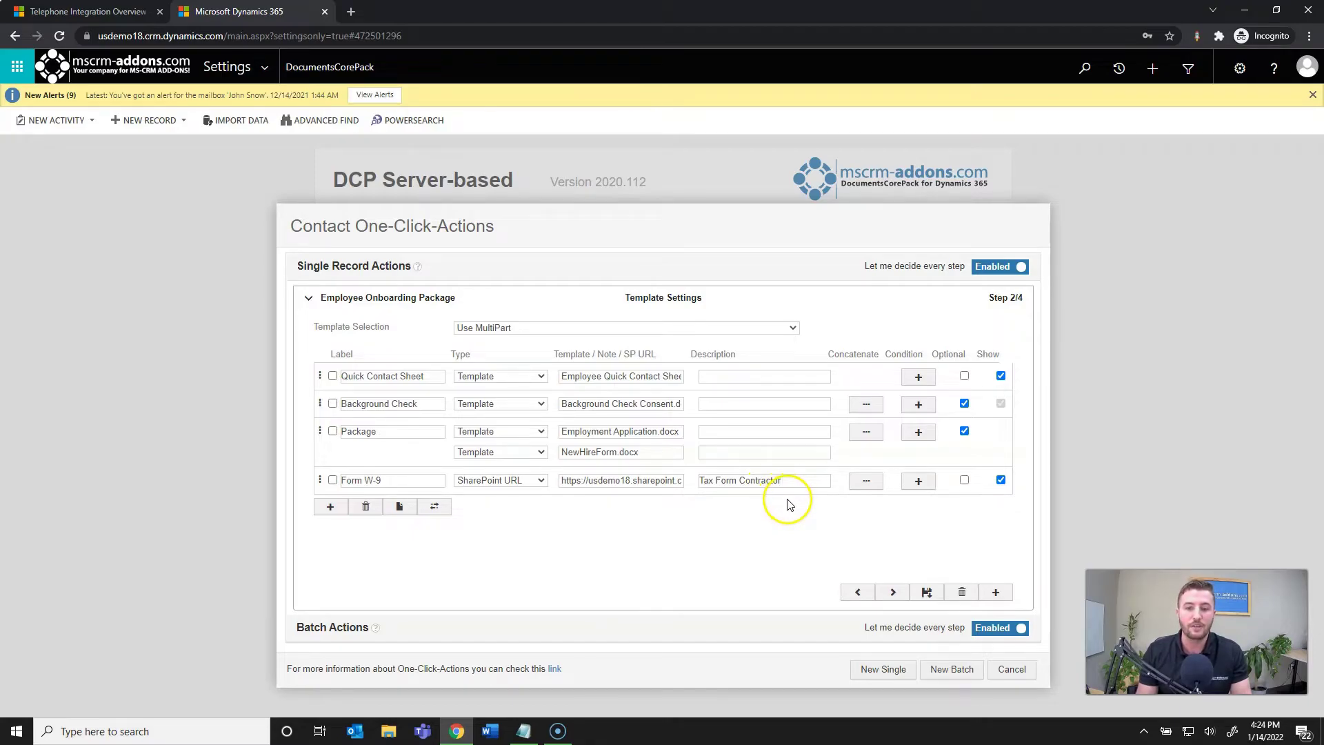
Step: Give the Form W-9 part the condition Contractor equals Yes
{"action": "left_click", "coordinate": [917, 482]}
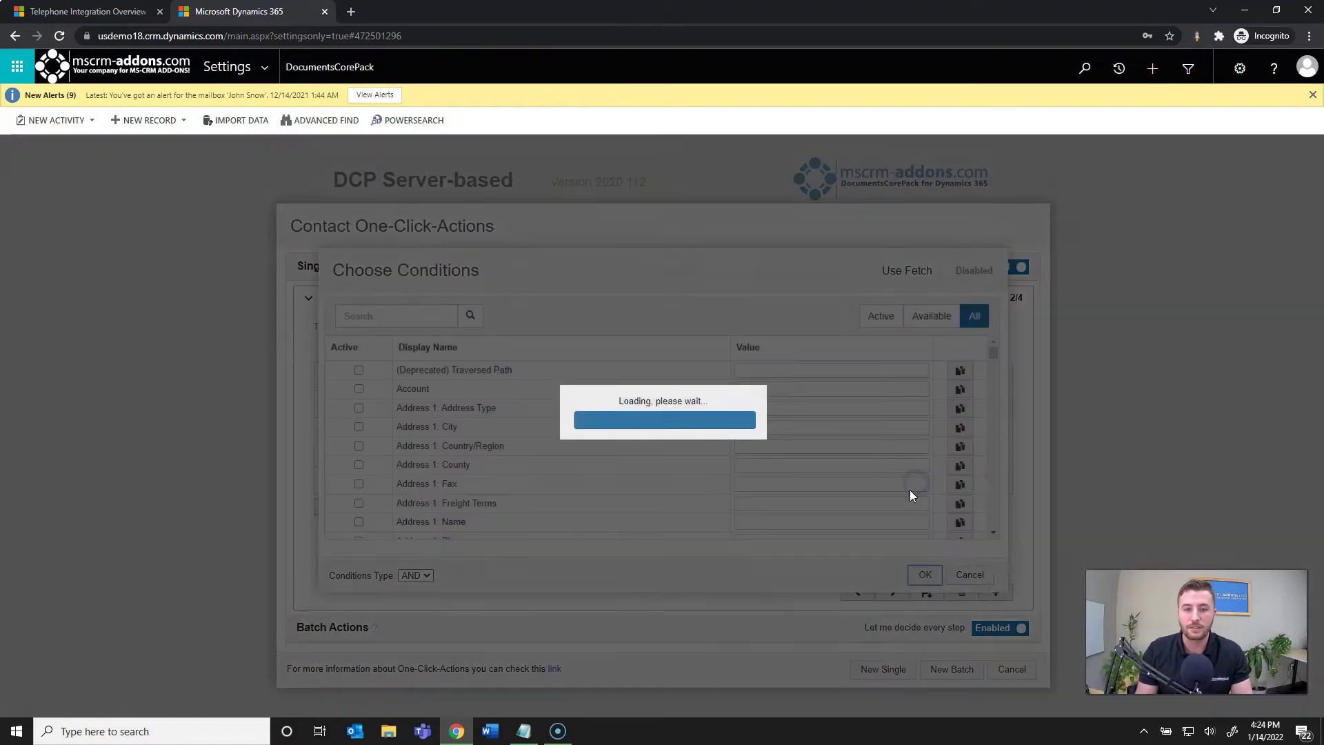
{"action": "scroll", "coordinate": [647, 497], "scroll_direction": "down", "scroll_amount": 15}
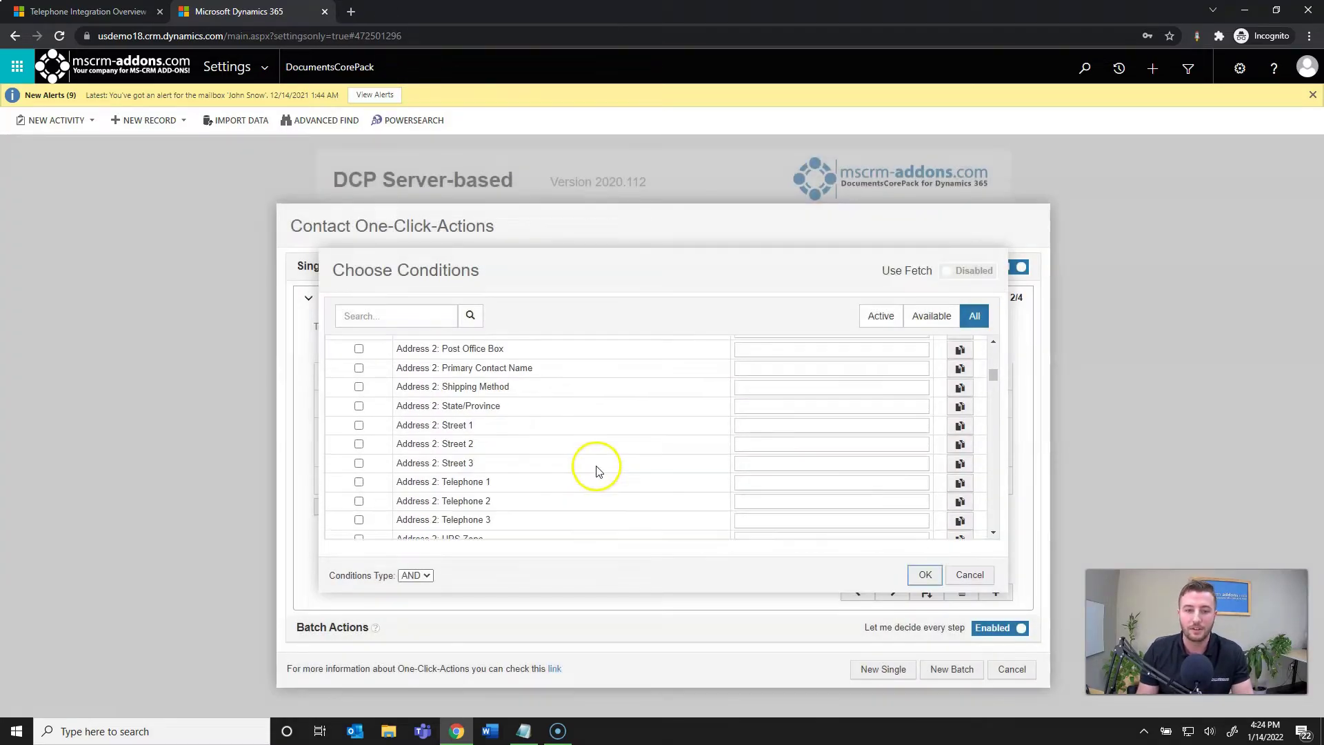
{"action": "scroll", "coordinate": [583, 464], "scroll_direction": "up", "scroll_amount": 1}
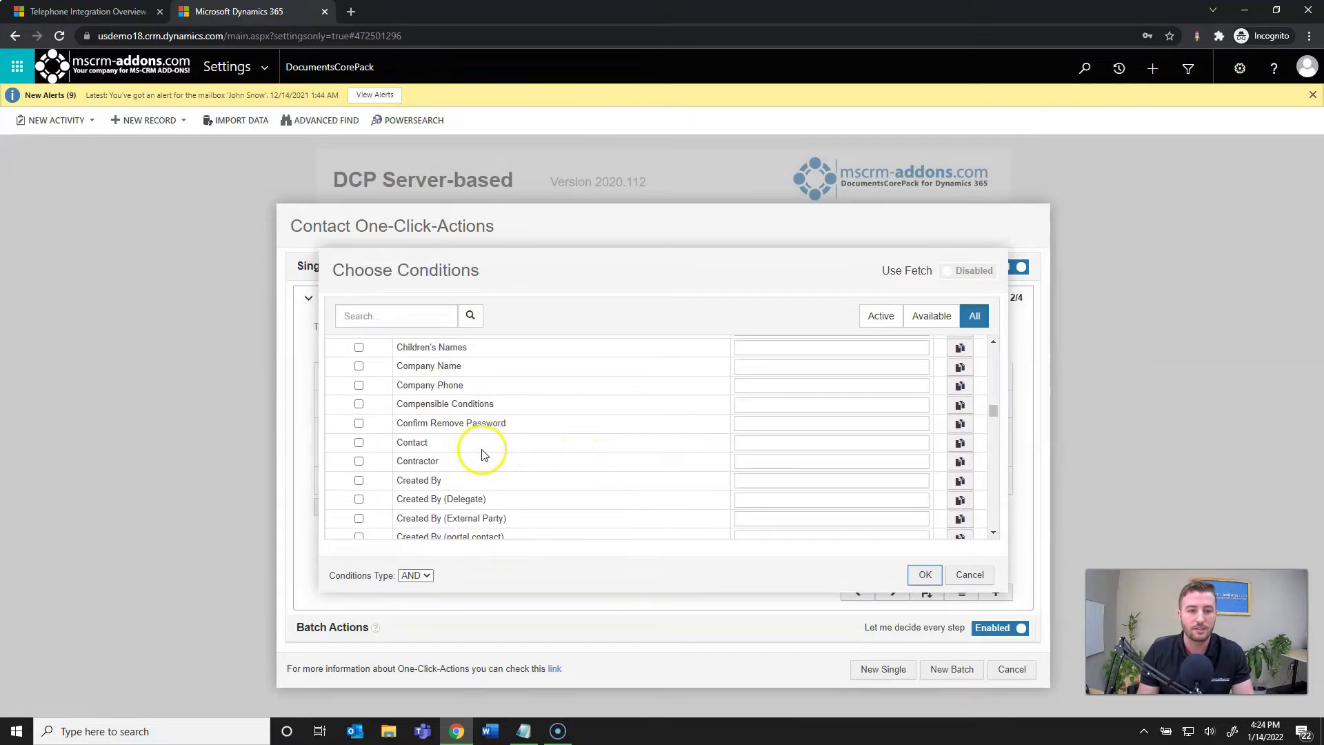
{"action": "left_click", "coordinate": [359, 461]}
{"action": "left_click", "coordinate": [792, 462]}
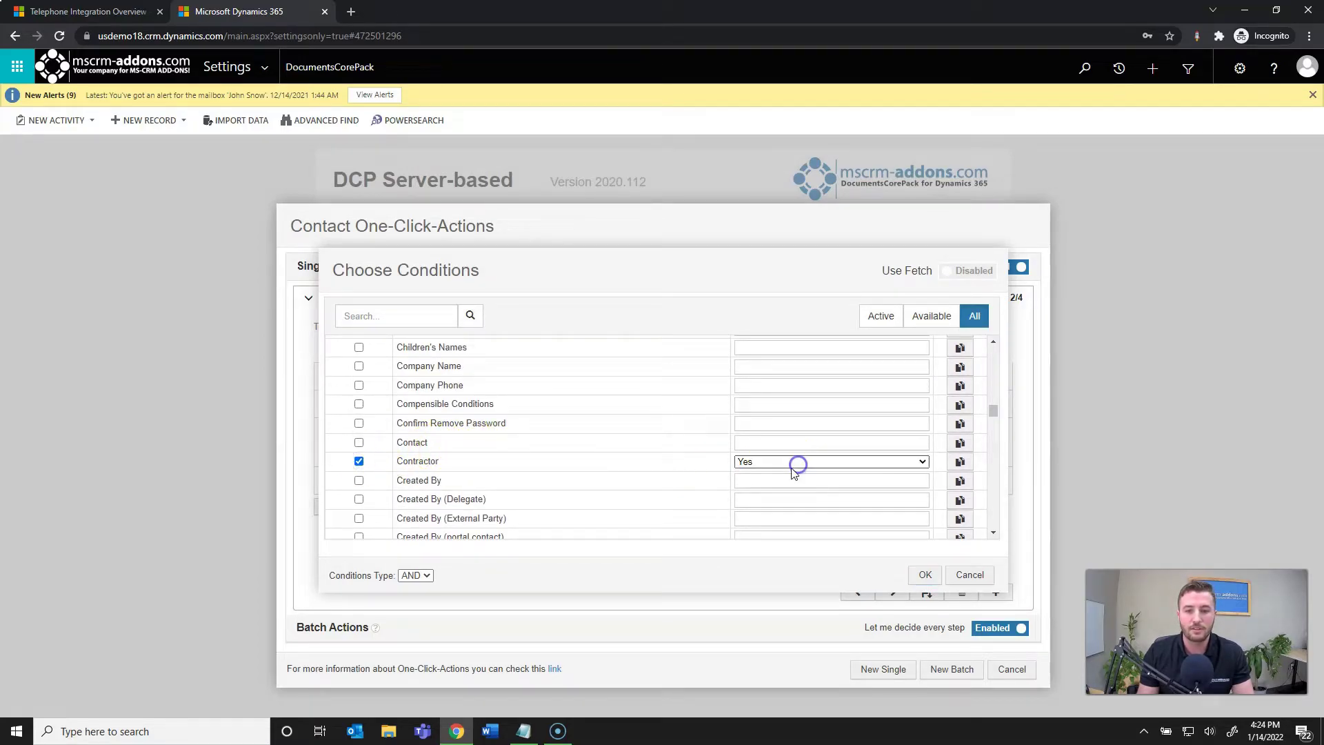
{"action": "left_click", "coordinate": [918, 579]}
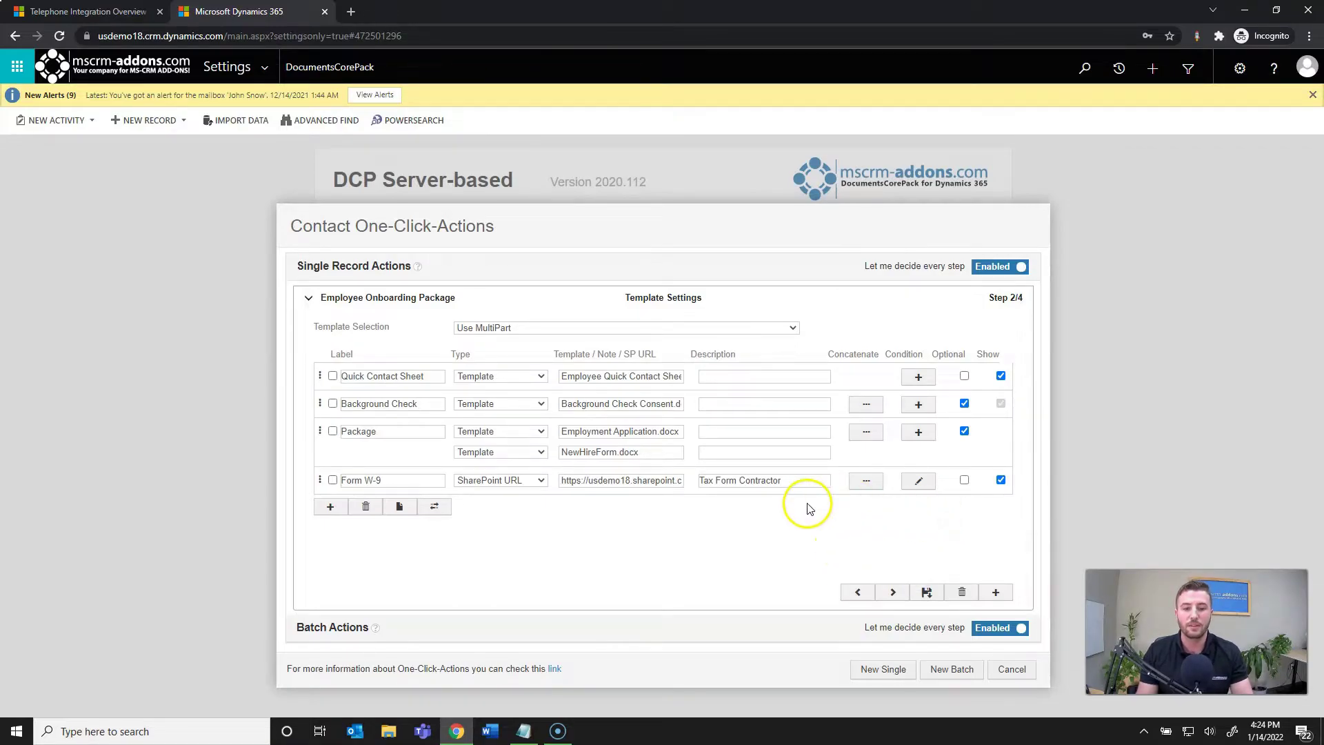
Step: Add a Form I-9 part of type SharePoint URL with the pasted I-9 PDF link, described 'Tax Form Non-Contractor'
{"action": "left_click", "coordinate": [336, 513]}
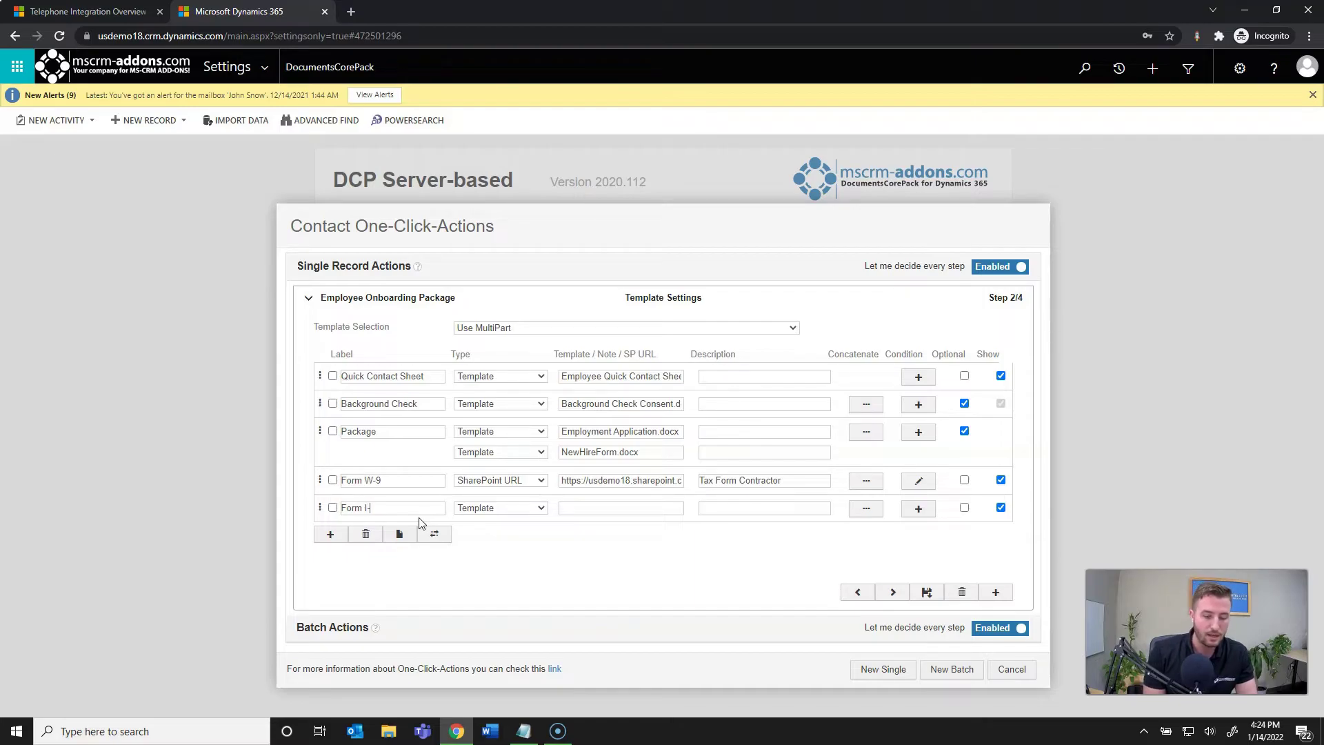
{"action": "left_click", "coordinate": [478, 508]}
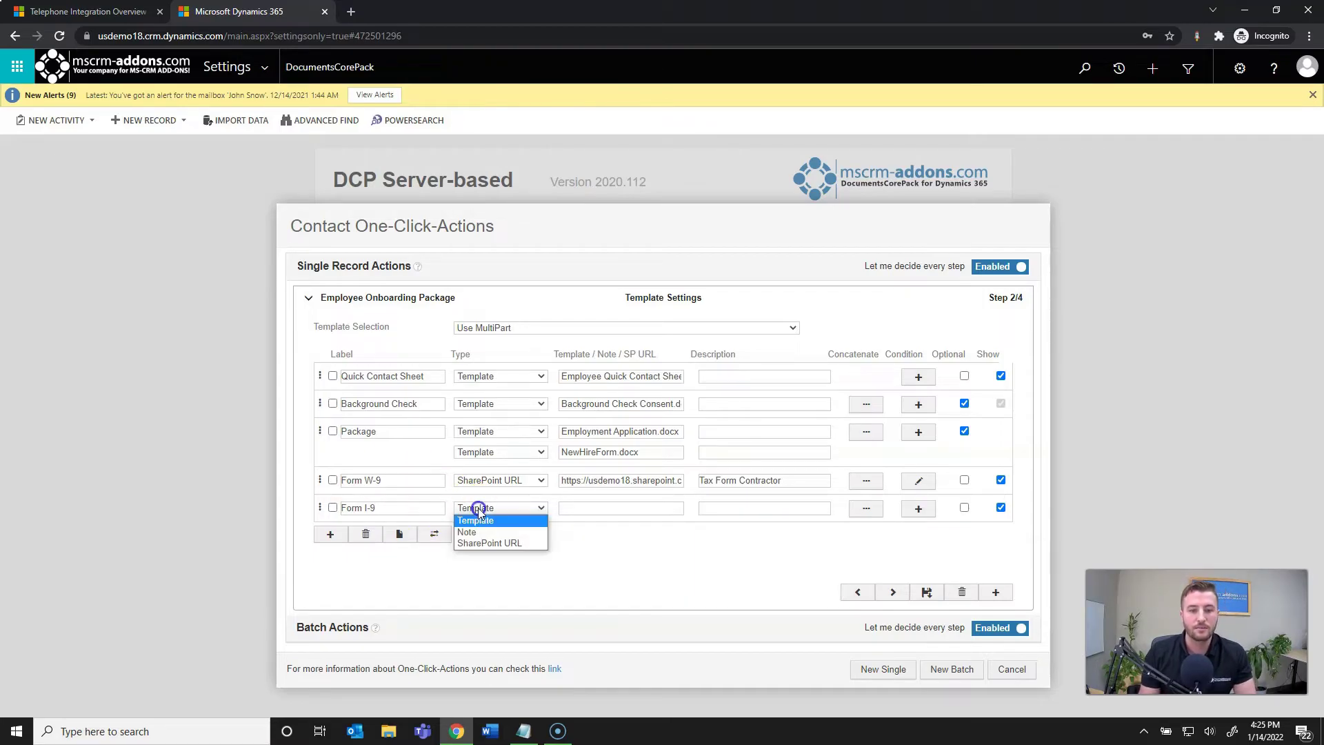
{"action": "left_click", "coordinate": [486, 543]}
{"action": "left_click", "coordinate": [631, 507]}
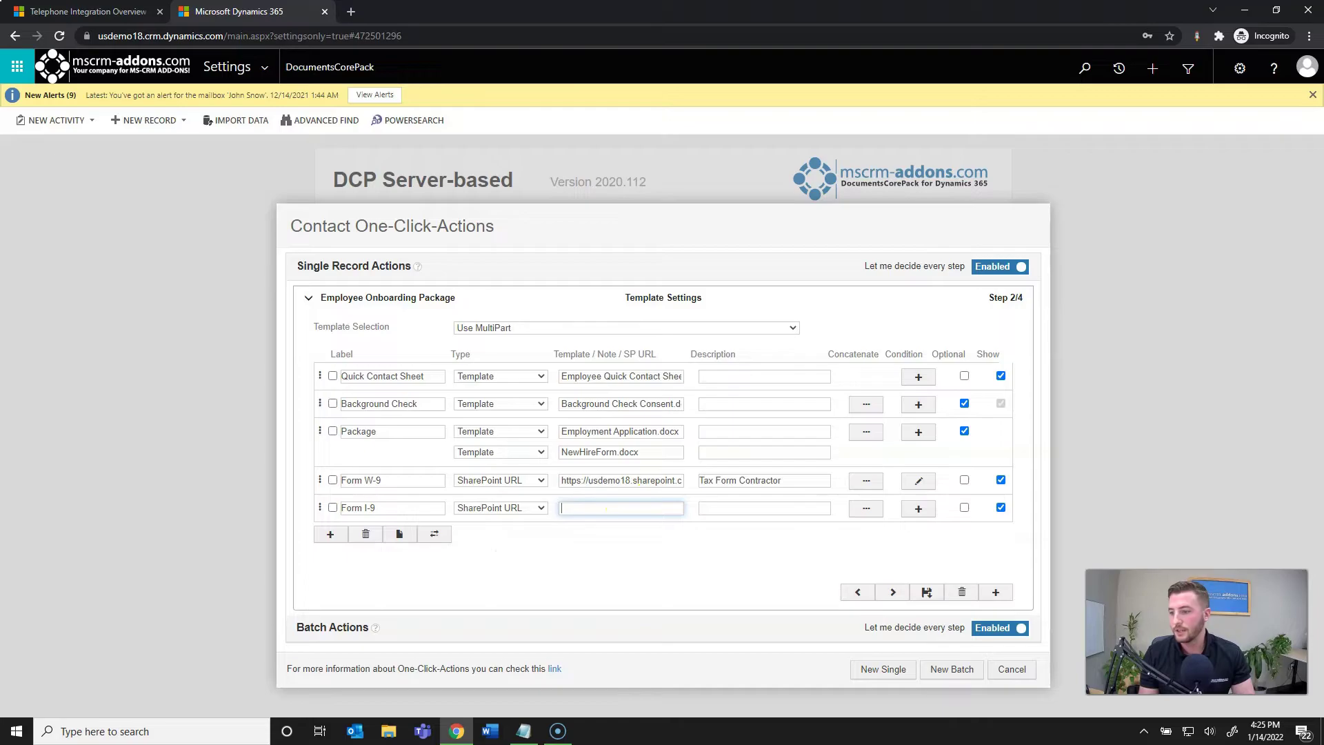
{"action": "key", "text": "alt+Tab"}
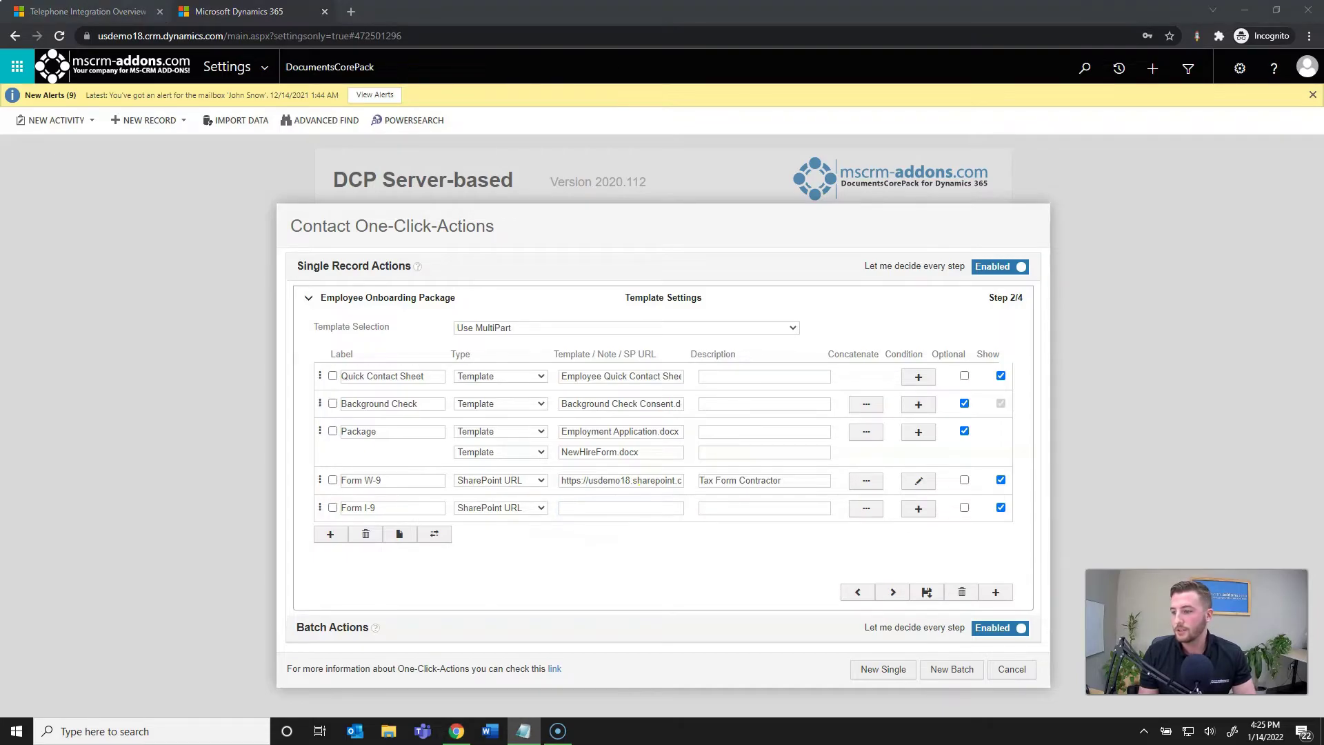
{"action": "left_click", "coordinate": [618, 509]}
{"action": "key", "text": "ctrl+v"}
{"action": "left_click", "coordinate": [768, 512]}
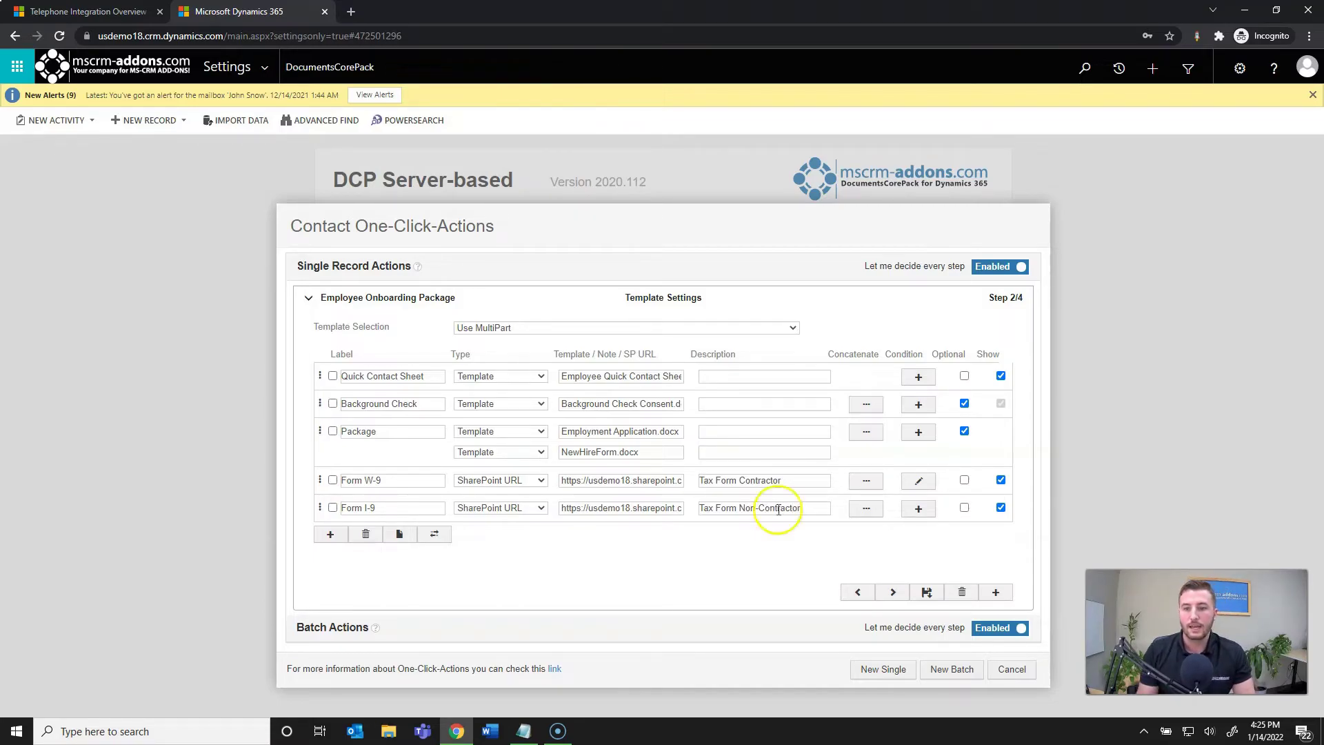
Step: Give the Form I-9 part the condition Contractor equals No
{"action": "left_click", "coordinate": [916, 508]}
{"action": "scroll", "coordinate": [464, 458], "scroll_direction": "down", "scroll_amount": 12}
{"action": "scroll", "coordinate": [446, 531], "scroll_direction": "down", "scroll_amount": 10}
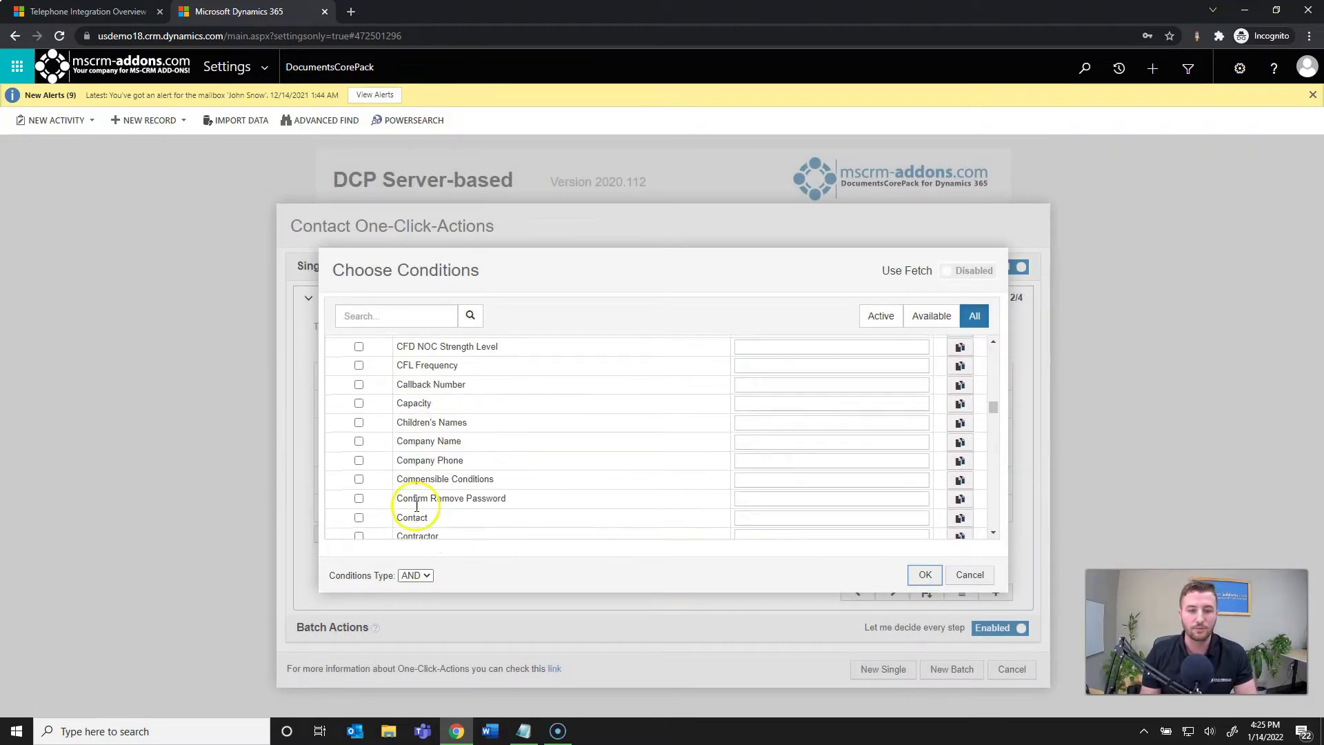
{"action": "left_click", "coordinate": [359, 460]}
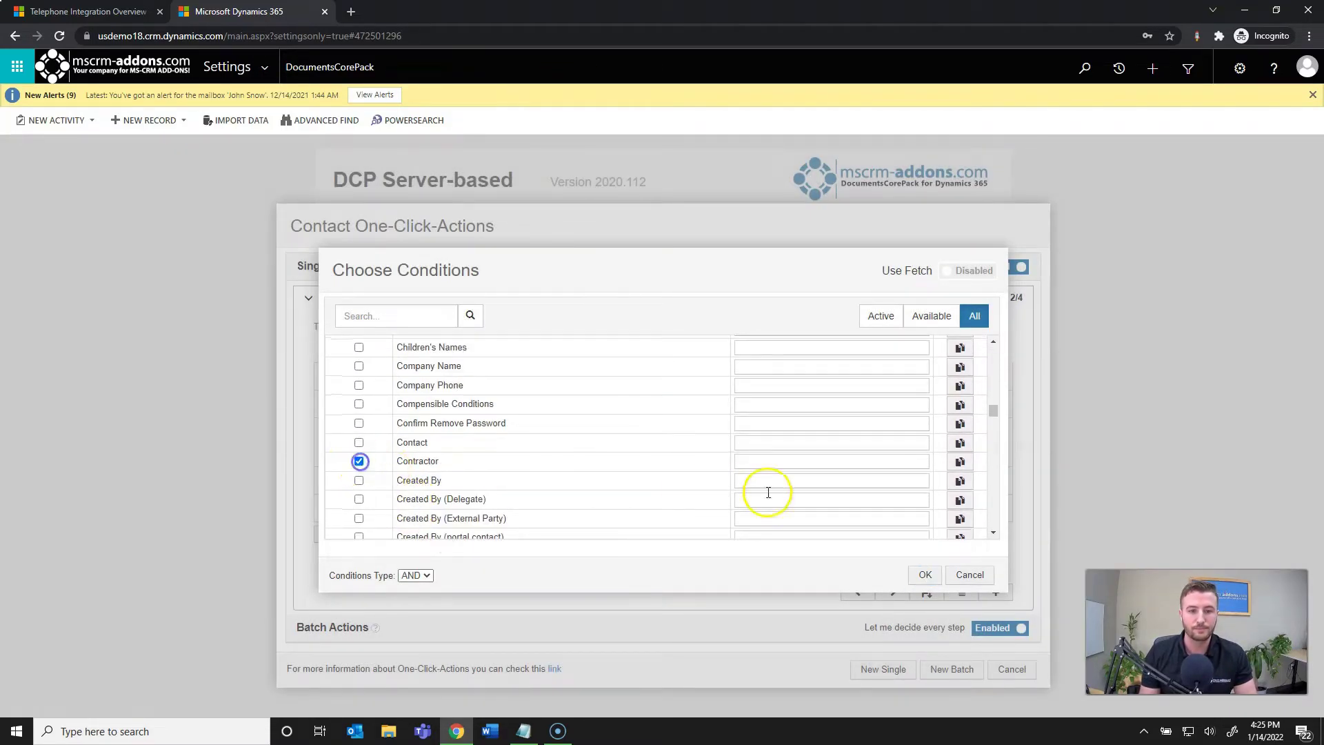
{"action": "left_click", "coordinate": [792, 461]}
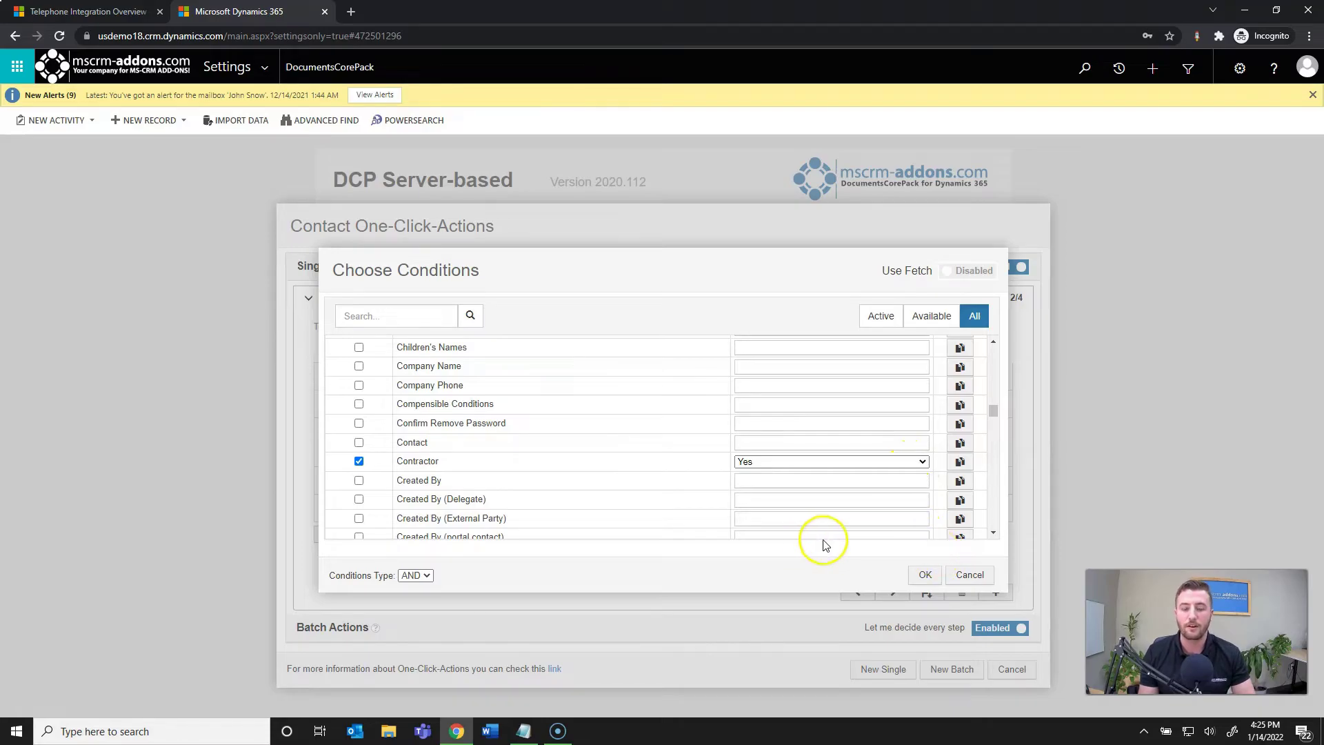
{"action": "left_click", "coordinate": [924, 576]}
{"action": "left_click", "coordinate": [921, 461]}
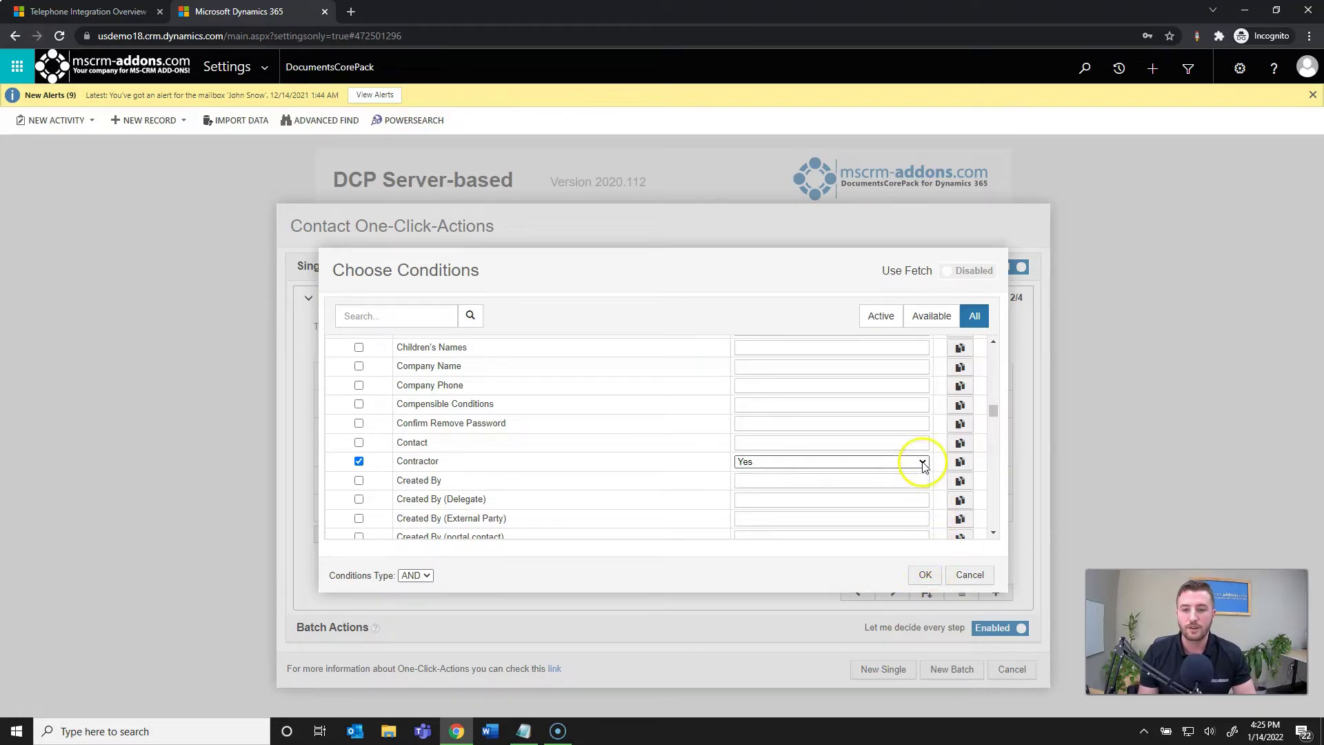
{"action": "left_click", "coordinate": [906, 480]}
{"action": "left_click", "coordinate": [928, 575]}
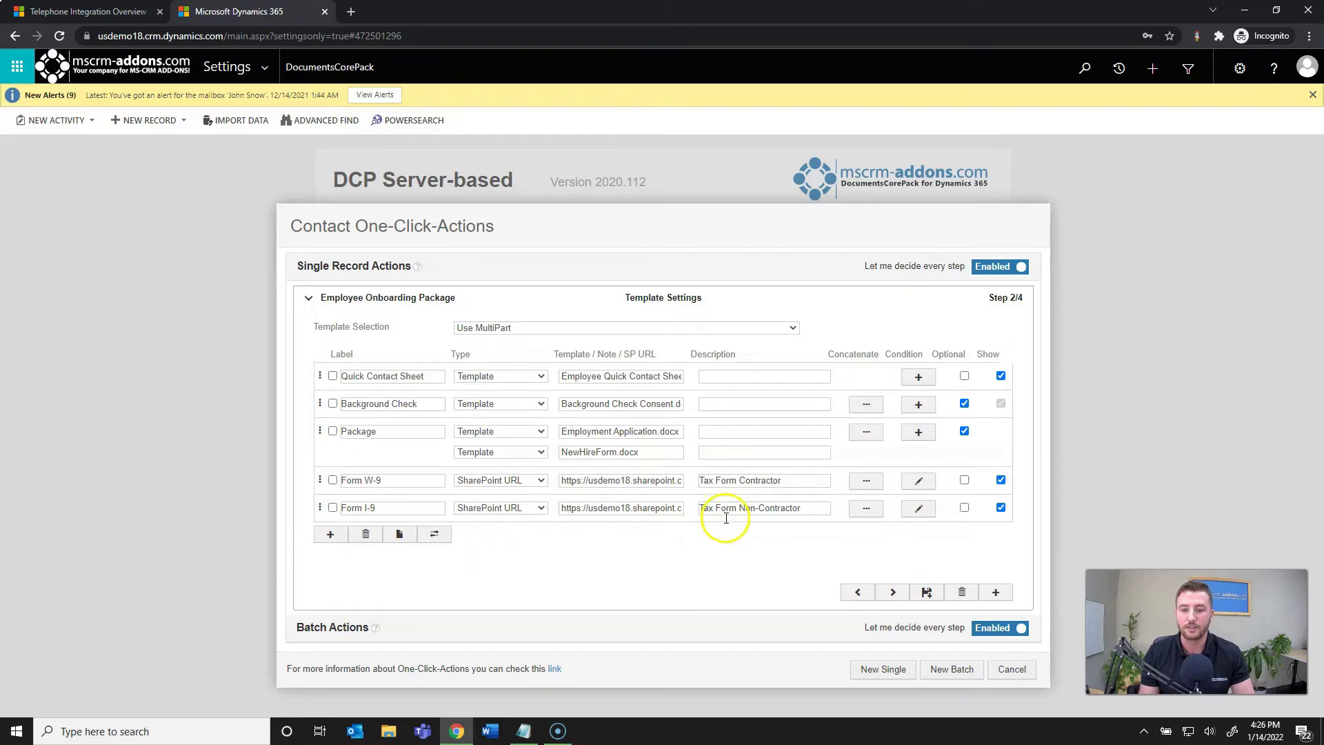
Step: In Processing Settings, set the output file type to pdf
{"action": "left_click", "coordinate": [894, 593]}
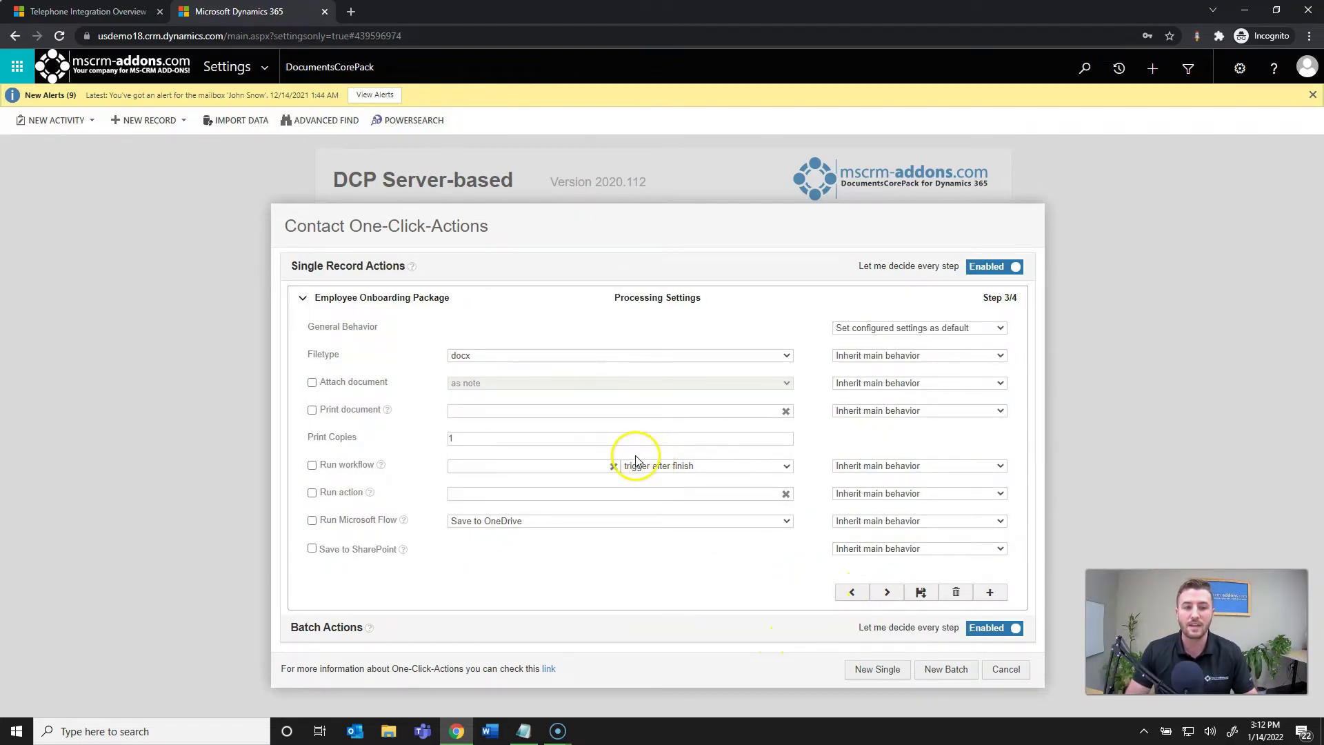
{"action": "left_click", "coordinate": [662, 354]}
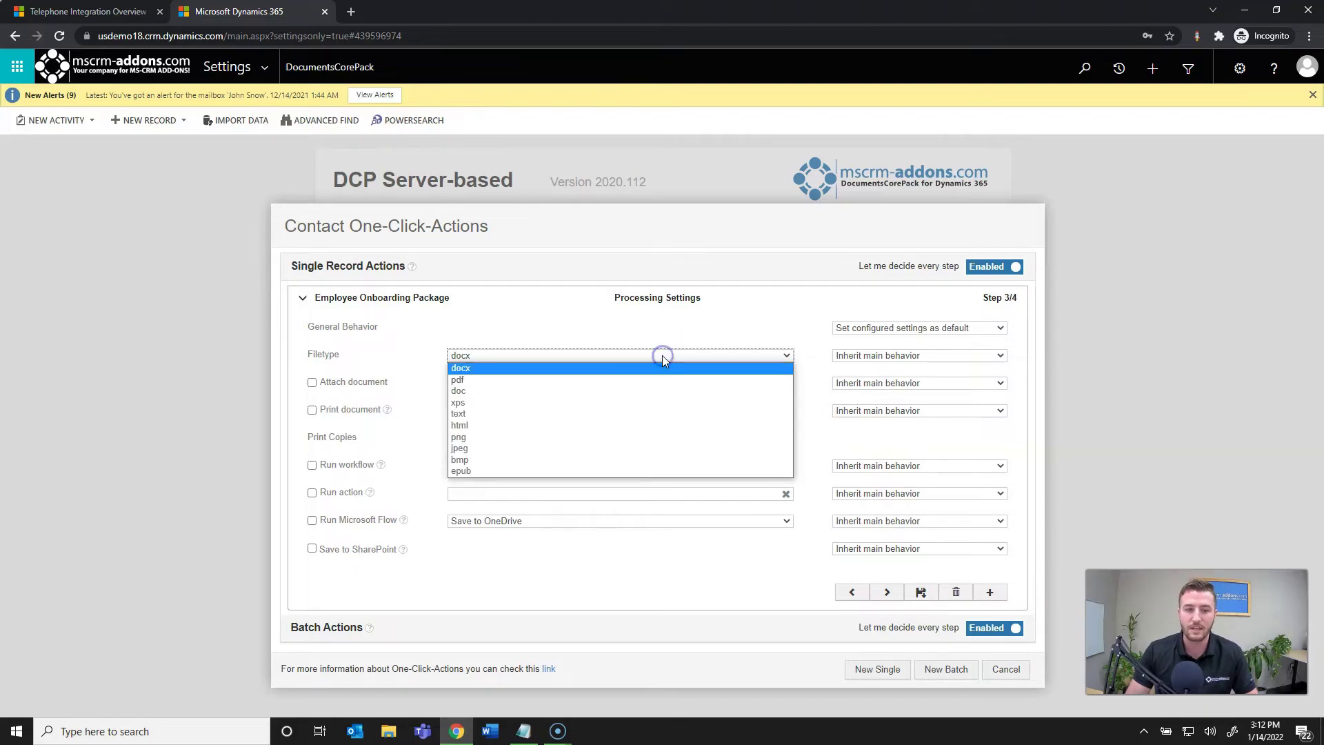
{"action": "left_click", "coordinate": [597, 380]}
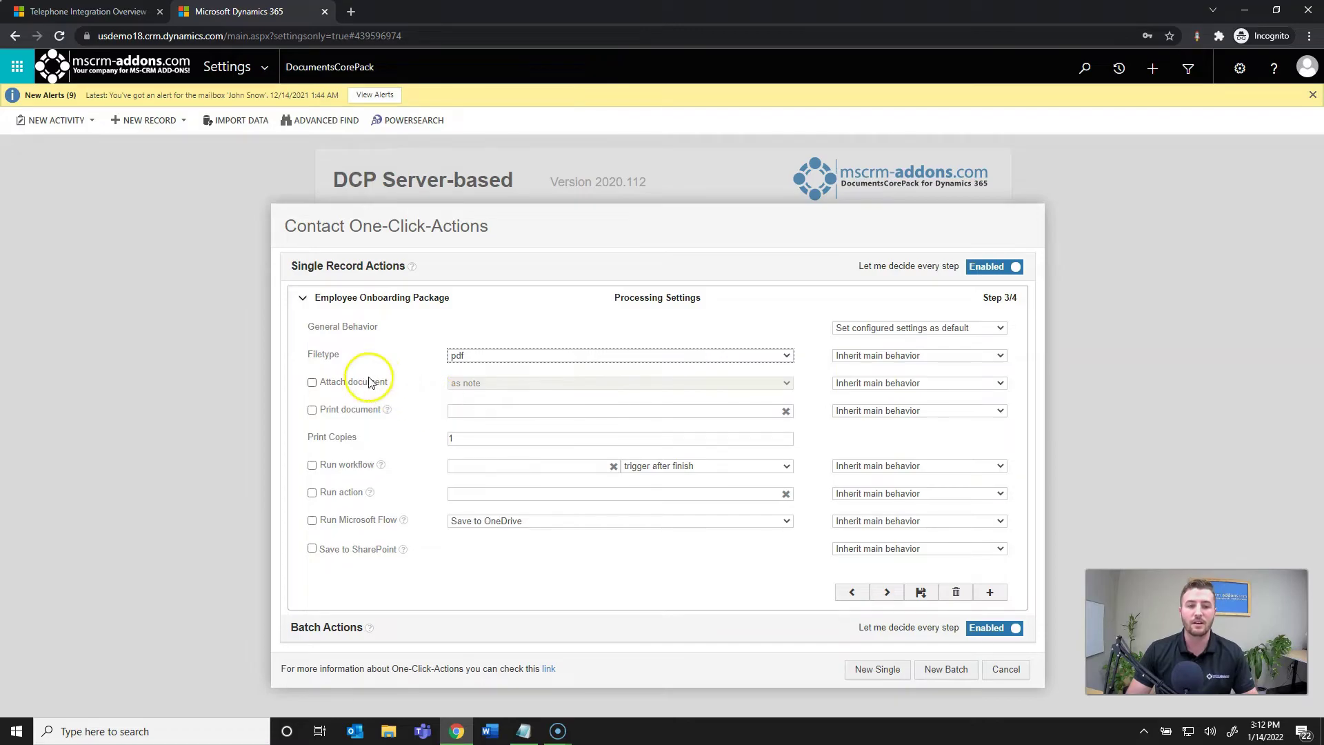
Step: Attach the document as an email attachment sent to the selected contact
{"action": "left_click", "coordinate": [312, 382]}
{"action": "left_click", "coordinate": [541, 383]}
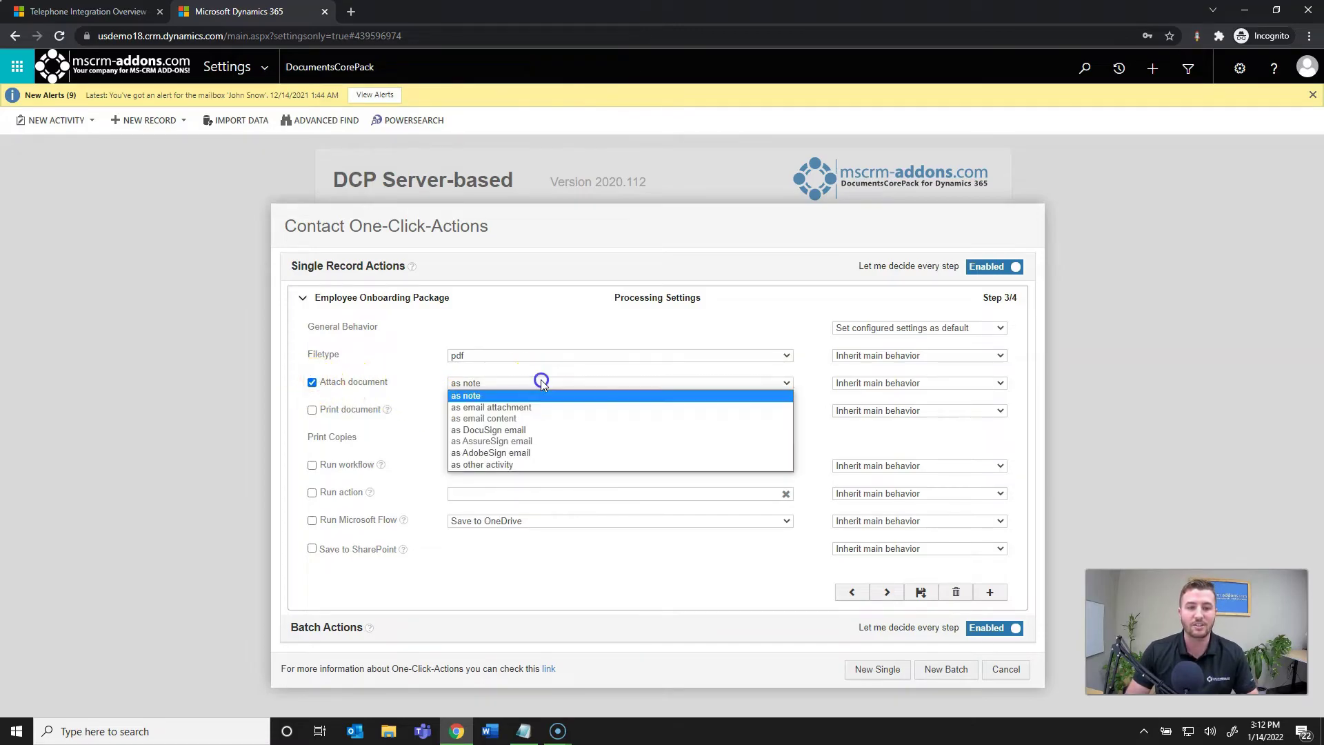
{"action": "left_click", "coordinate": [539, 409]}
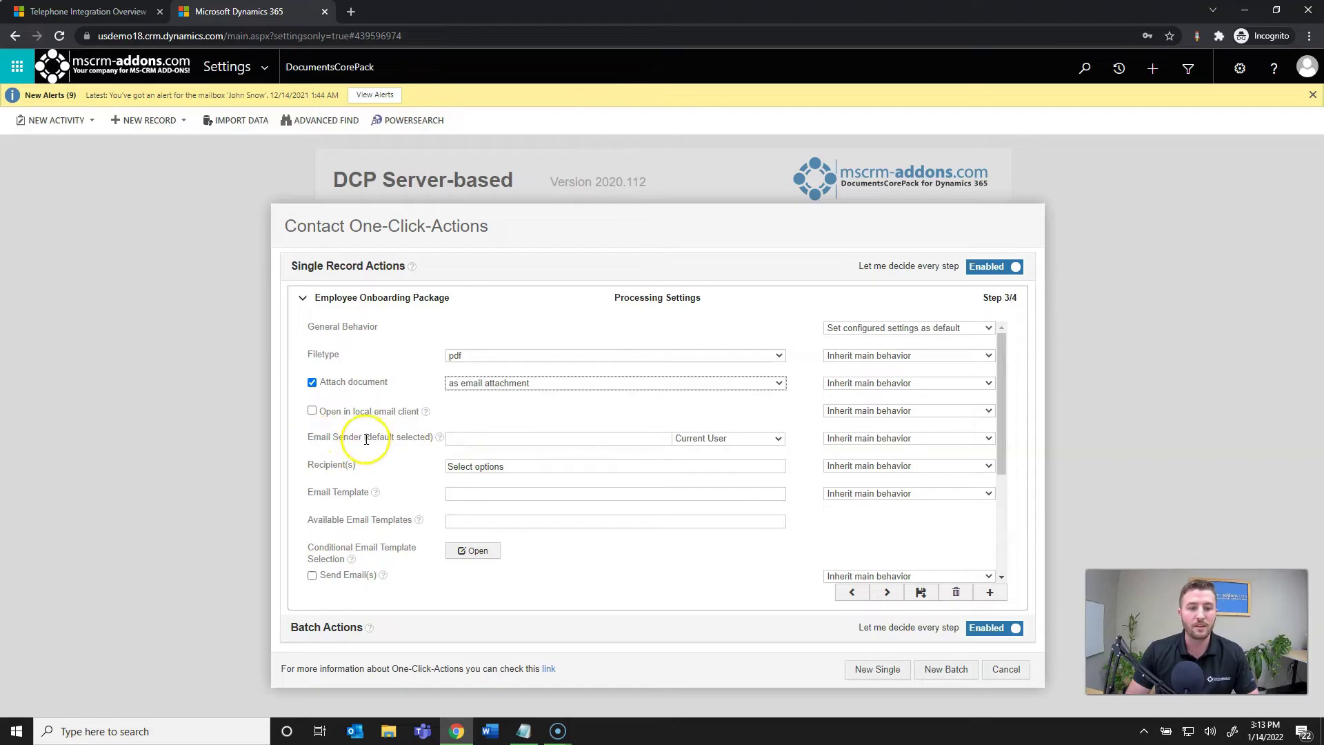
{"action": "left_click", "coordinate": [541, 471]}
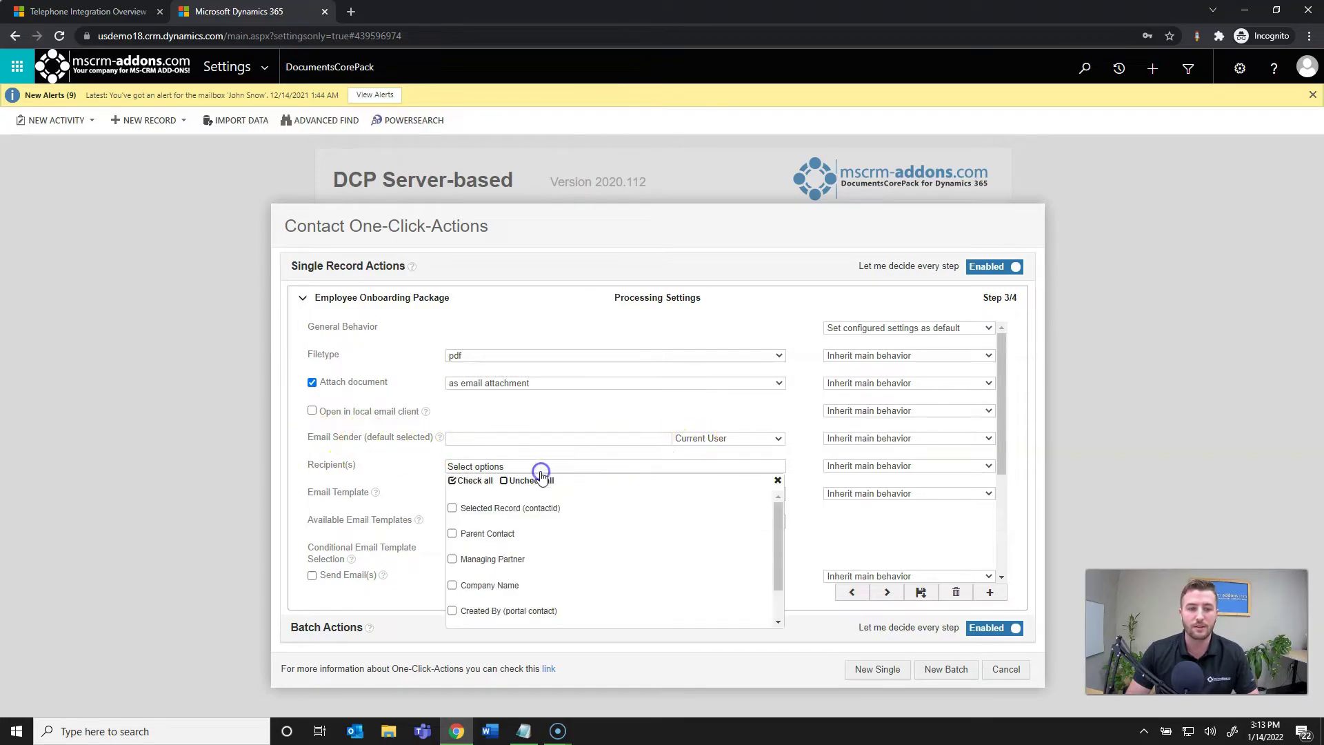
{"action": "left_click", "coordinate": [534, 508]}
{"action": "left_click", "coordinate": [419, 464]}
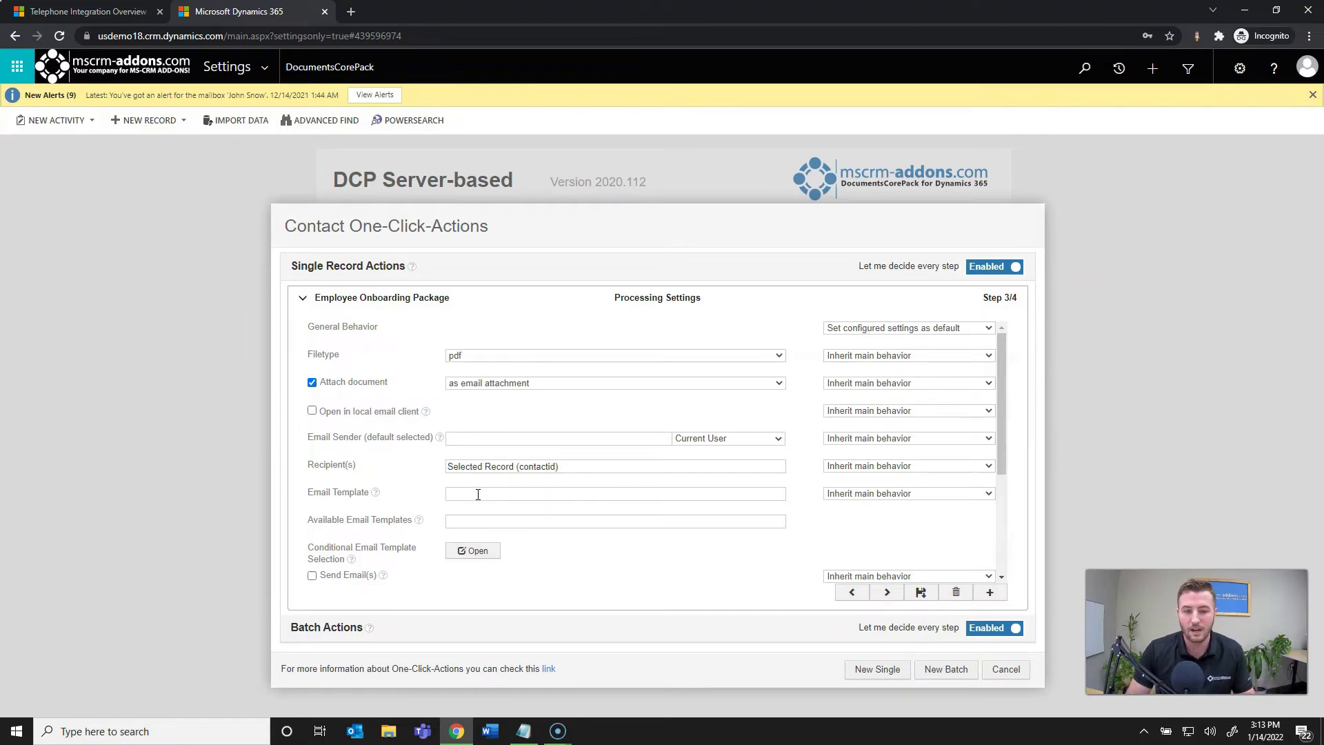
Step: Use the [DCP] Onboarding Package_email template.docx email template and enable Send Email(s)
{"action": "left_click", "coordinate": [484, 495]}
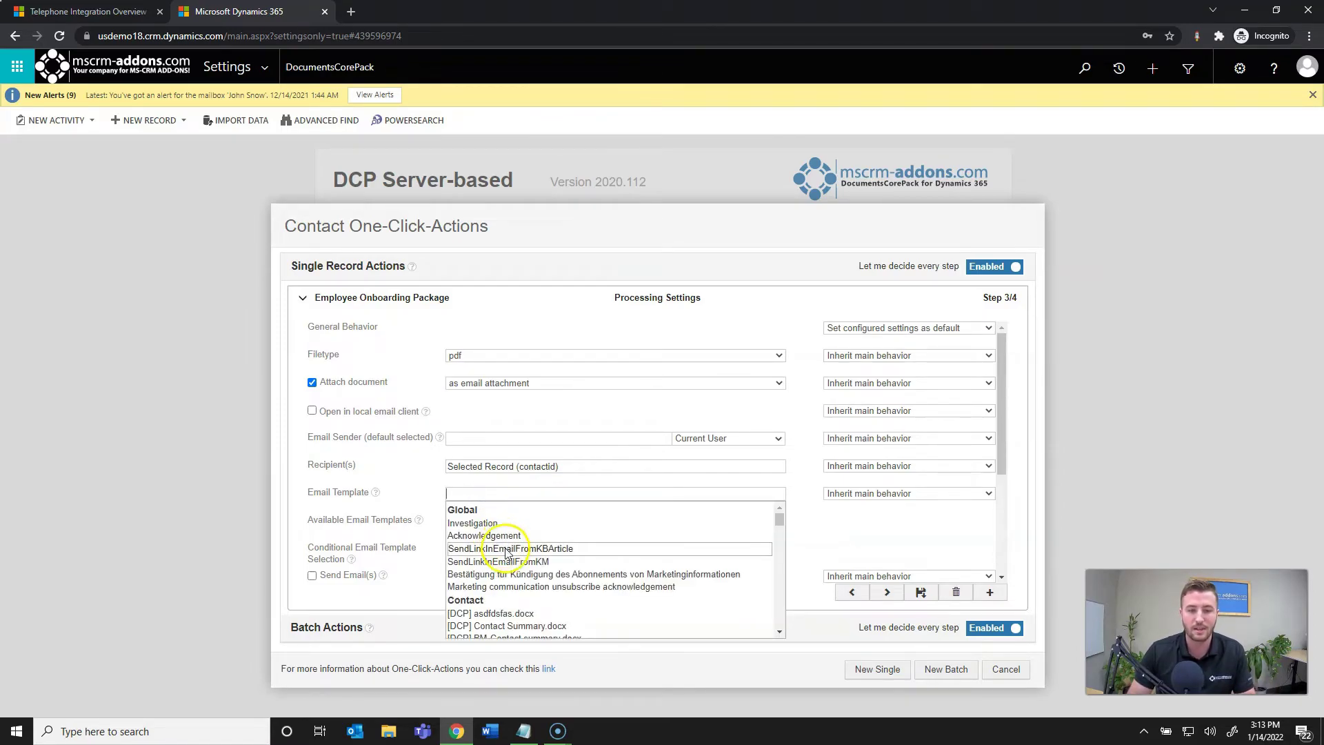
{"action": "scroll", "coordinate": [510, 536], "scroll_direction": "down", "scroll_amount": 10}
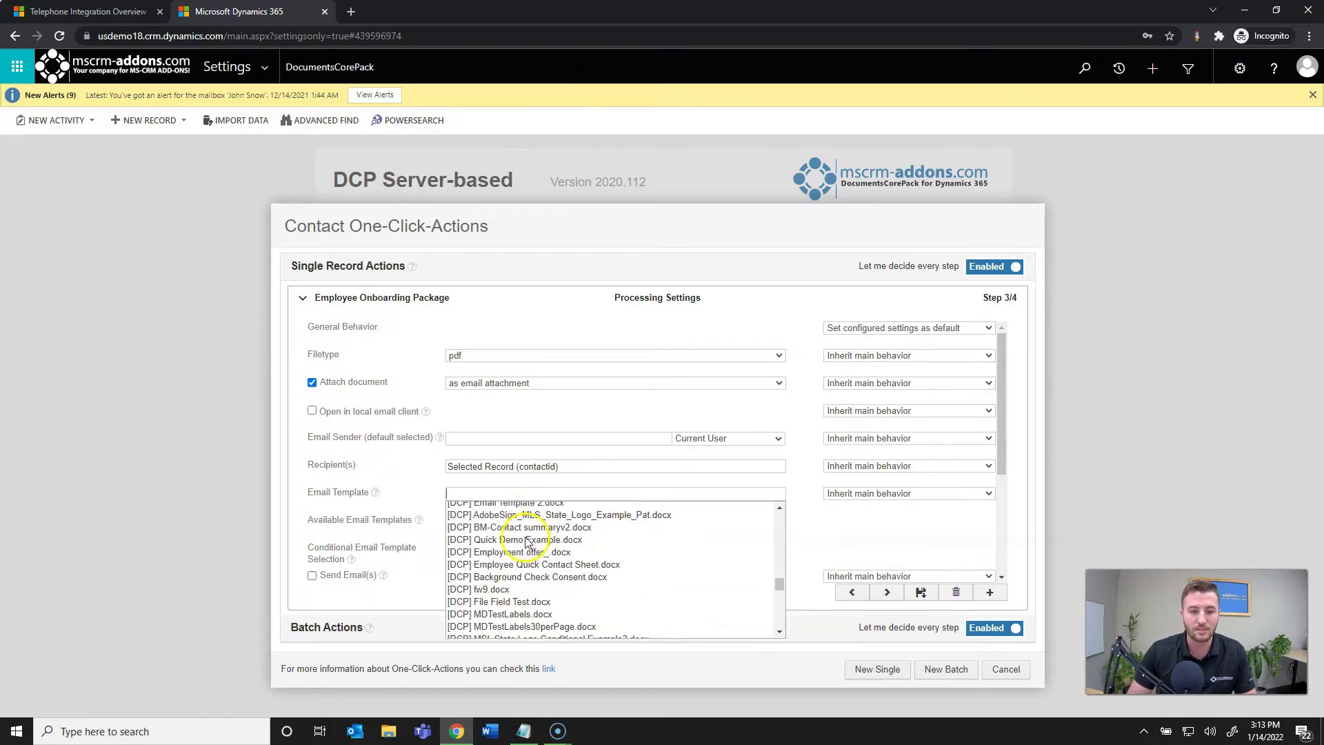
{"action": "scroll", "coordinate": [526, 541], "scroll_direction": "down", "scroll_amount": 5}
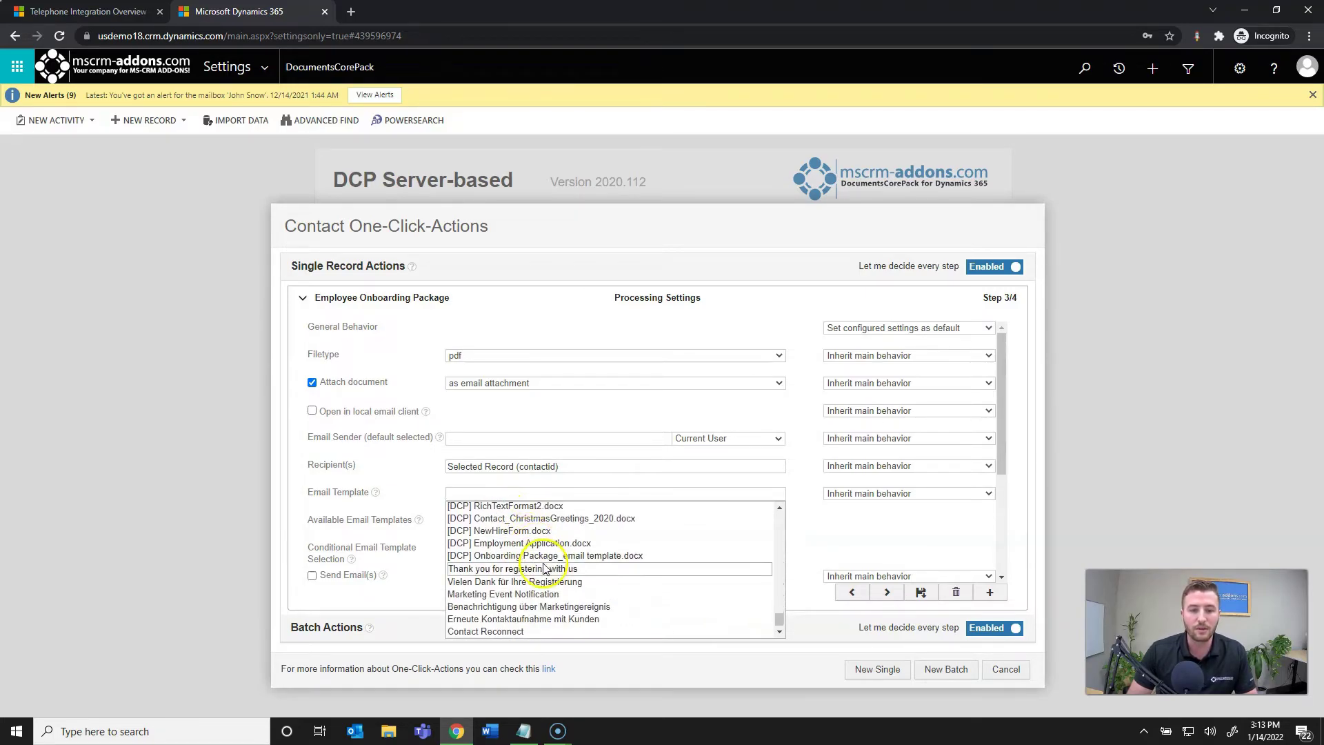
{"action": "left_click", "coordinate": [547, 557]}
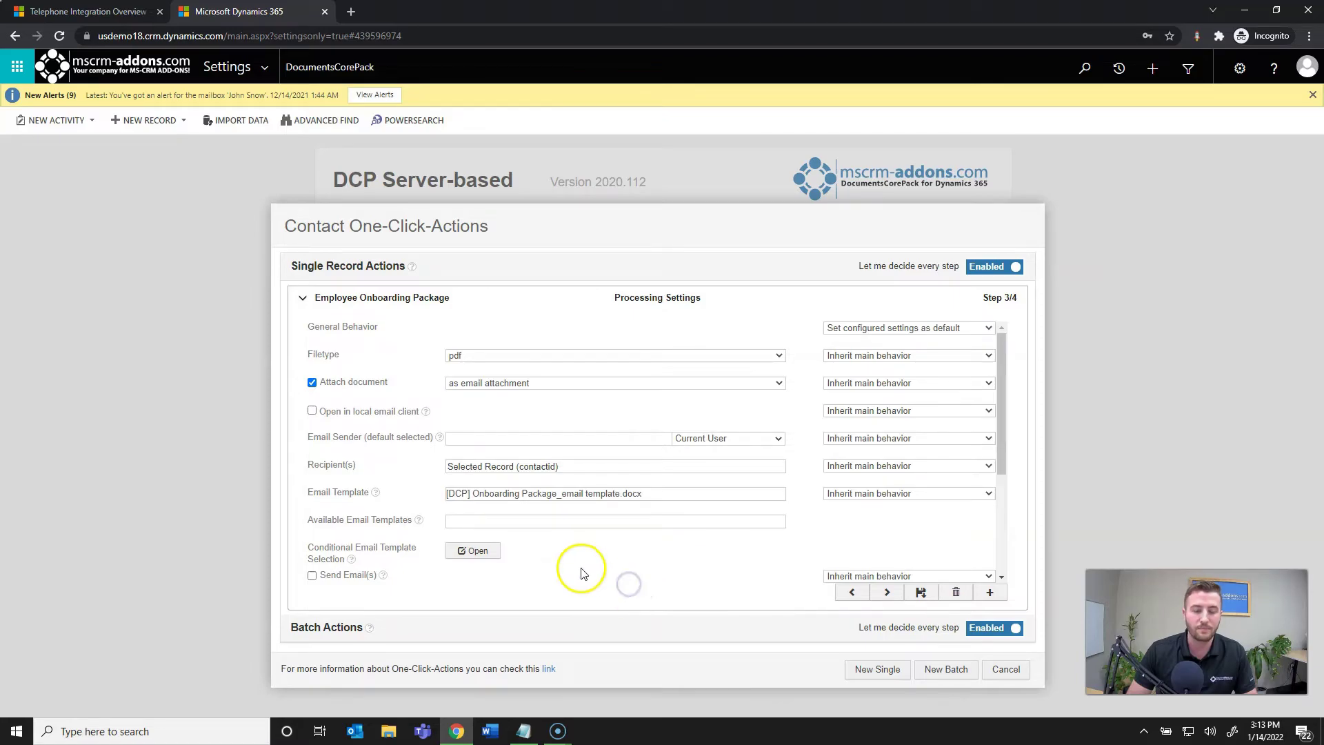
{"action": "scroll", "coordinate": [551, 559], "scroll_direction": "down", "scroll_amount": 2}
{"action": "scroll", "coordinate": [504, 535], "scroll_direction": "up", "scroll_amount": 1}
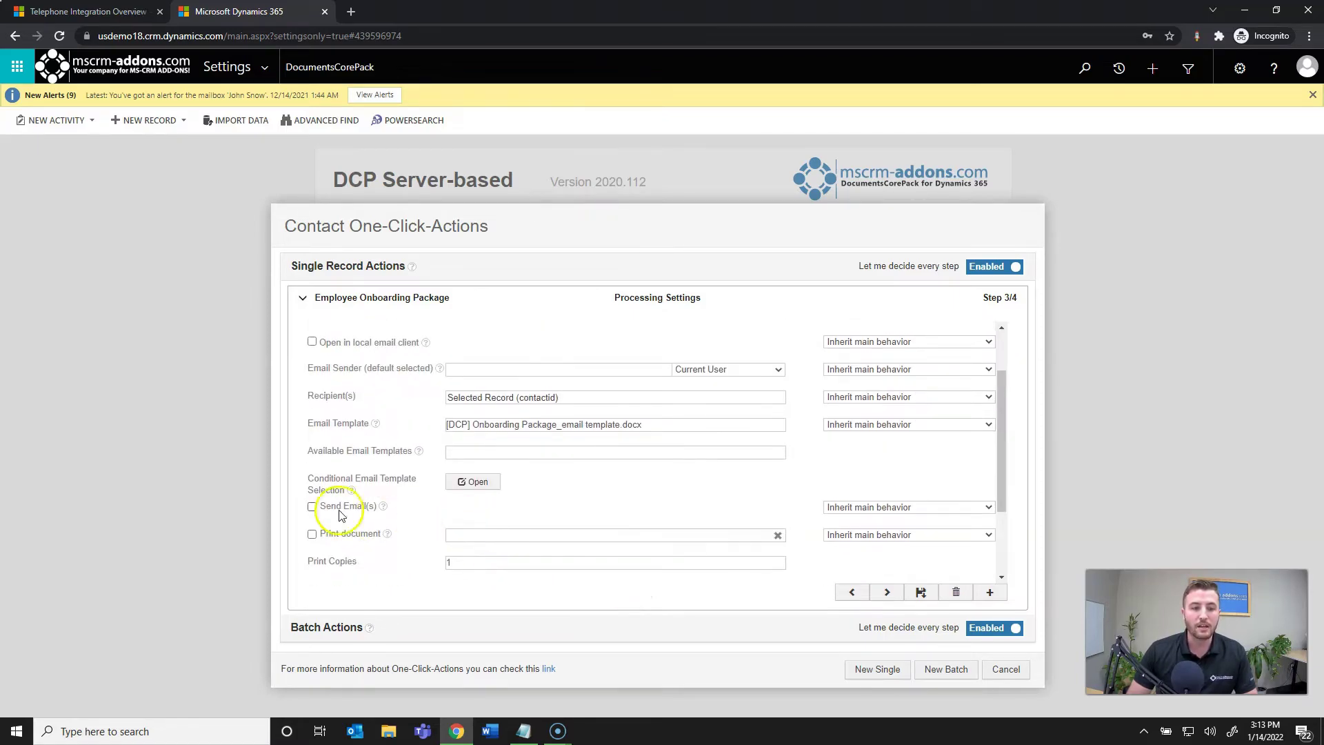
{"action": "left_click", "coordinate": [312, 507]}
Step: Set General Behavior to Hide configured settings and advance to Step 4/4
{"action": "scroll", "coordinate": [773, 535], "scroll_direction": "up", "scroll_amount": 1}
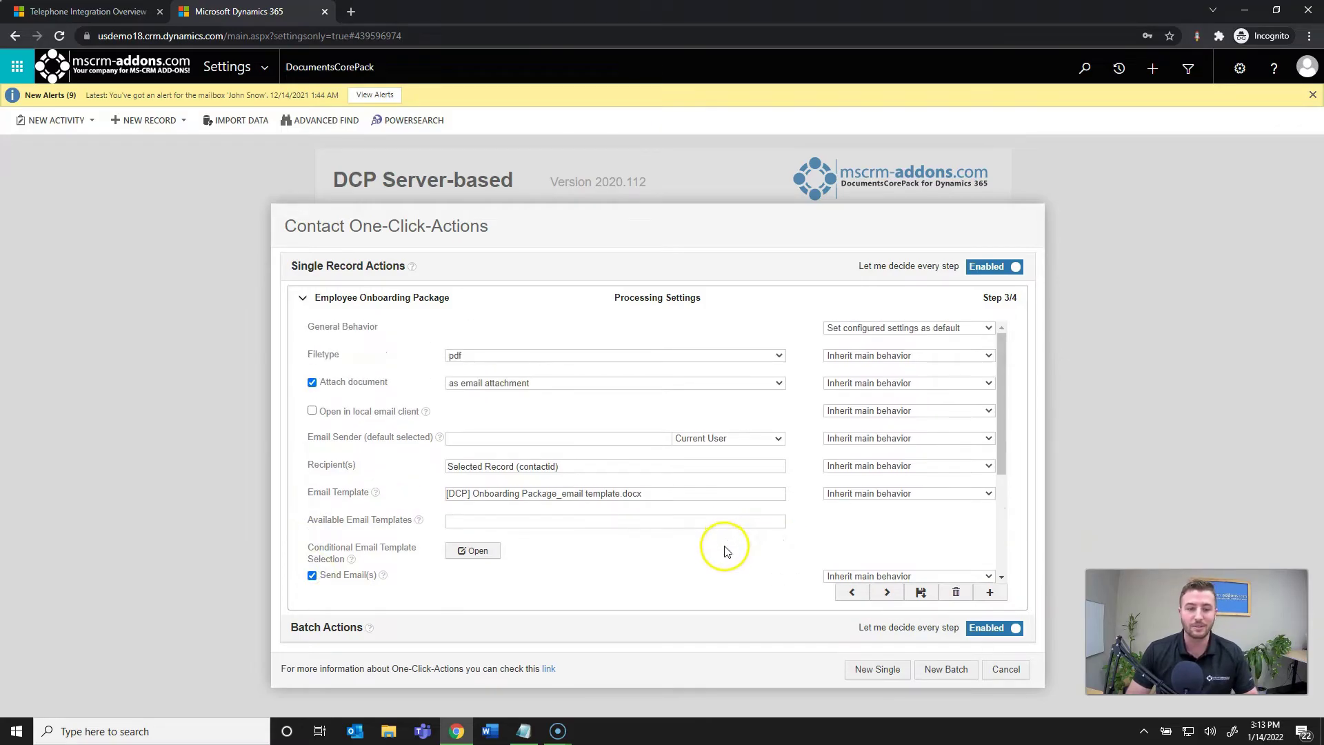
{"action": "left_click", "coordinate": [883, 329]}
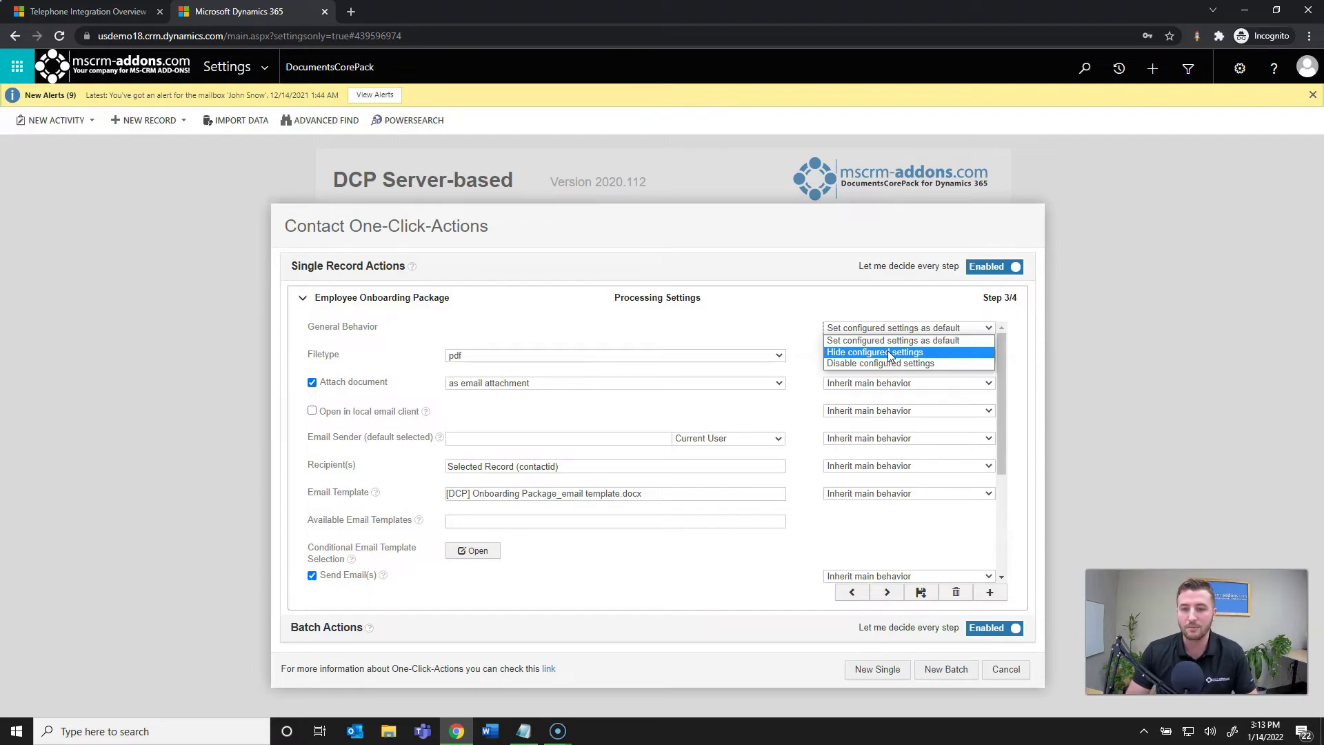
{"action": "left_click", "coordinate": [887, 352]}
{"action": "left_click", "coordinate": [778, 318]}
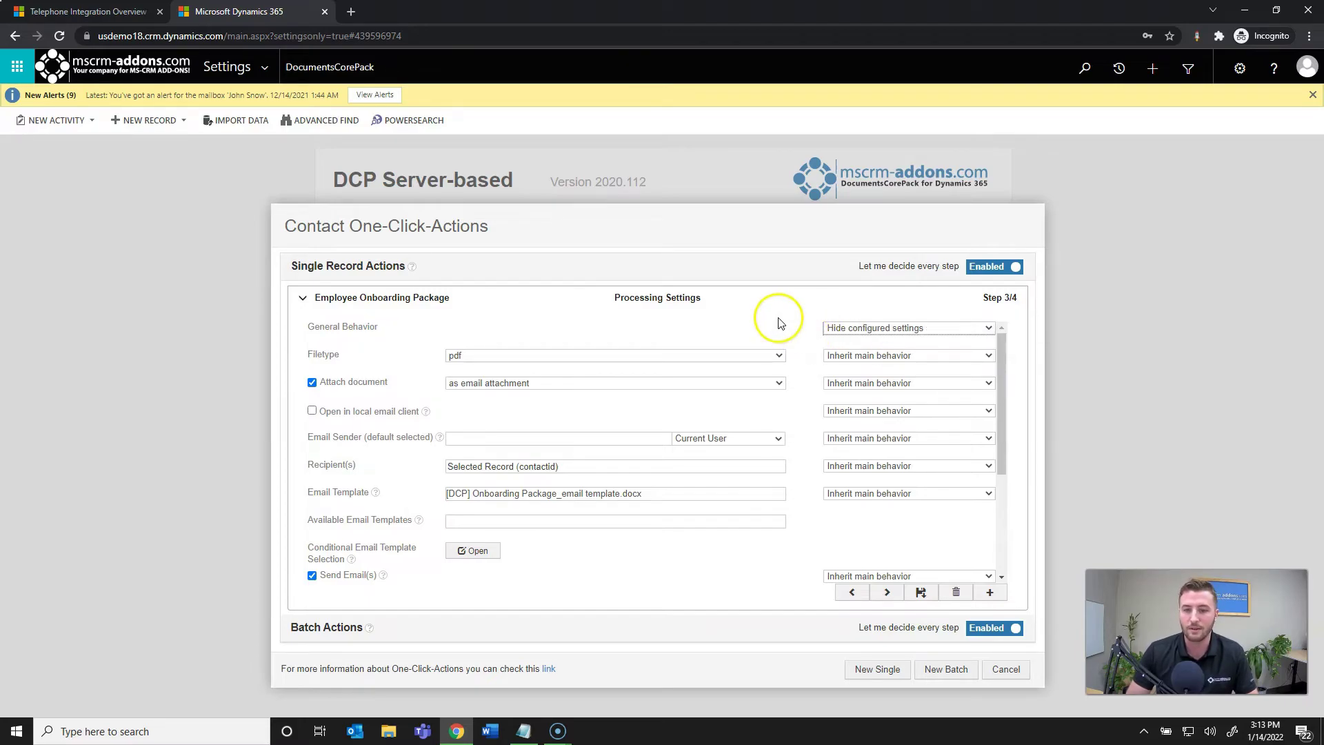
{"action": "left_click", "coordinate": [887, 591]}
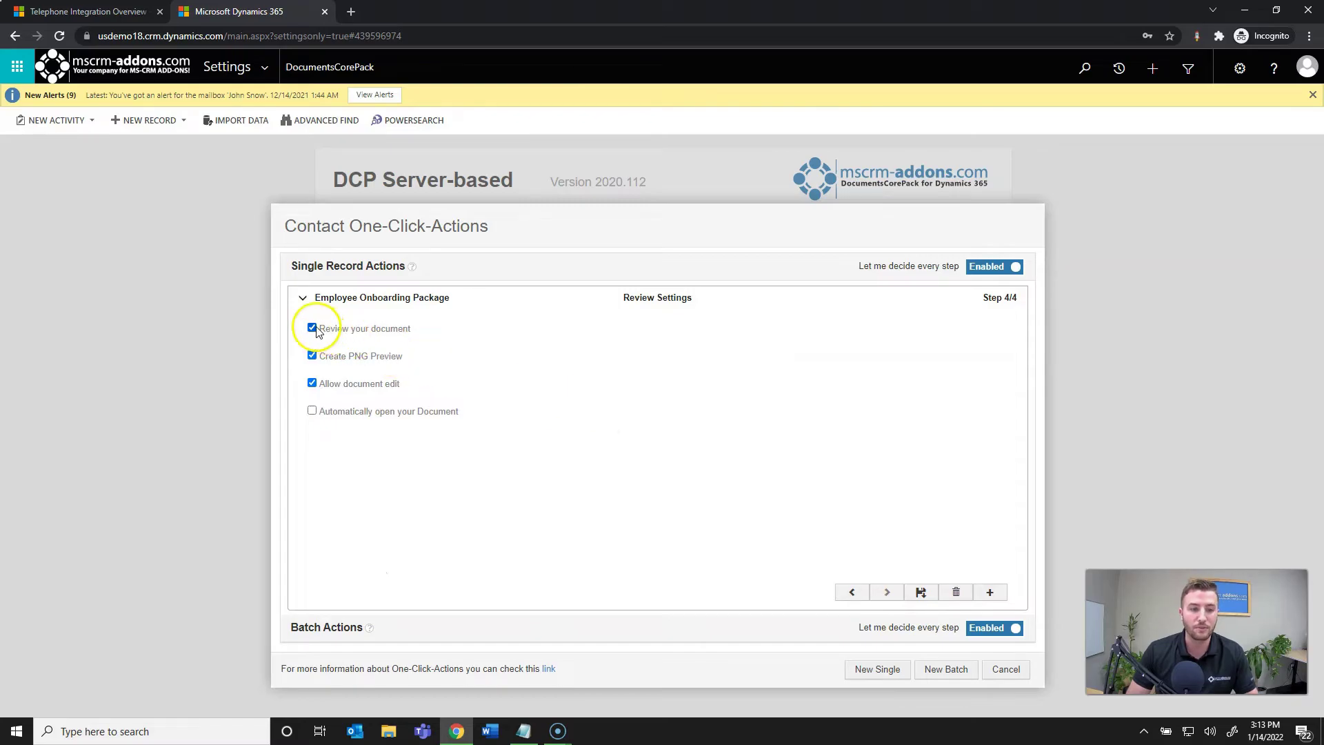
Step: Clear Allow document edit and Review your document, save the action, and close the editor
{"action": "left_click", "coordinate": [312, 383]}
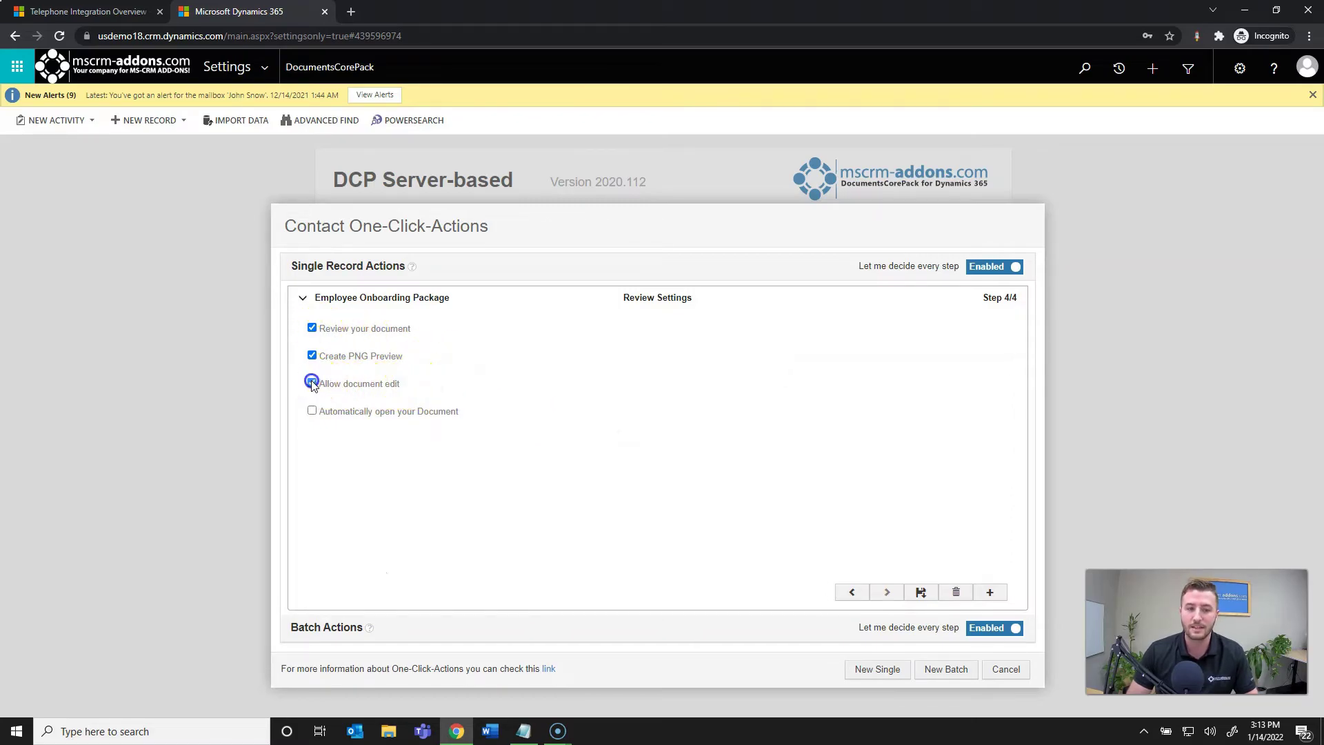
{"action": "left_click", "coordinate": [312, 328]}
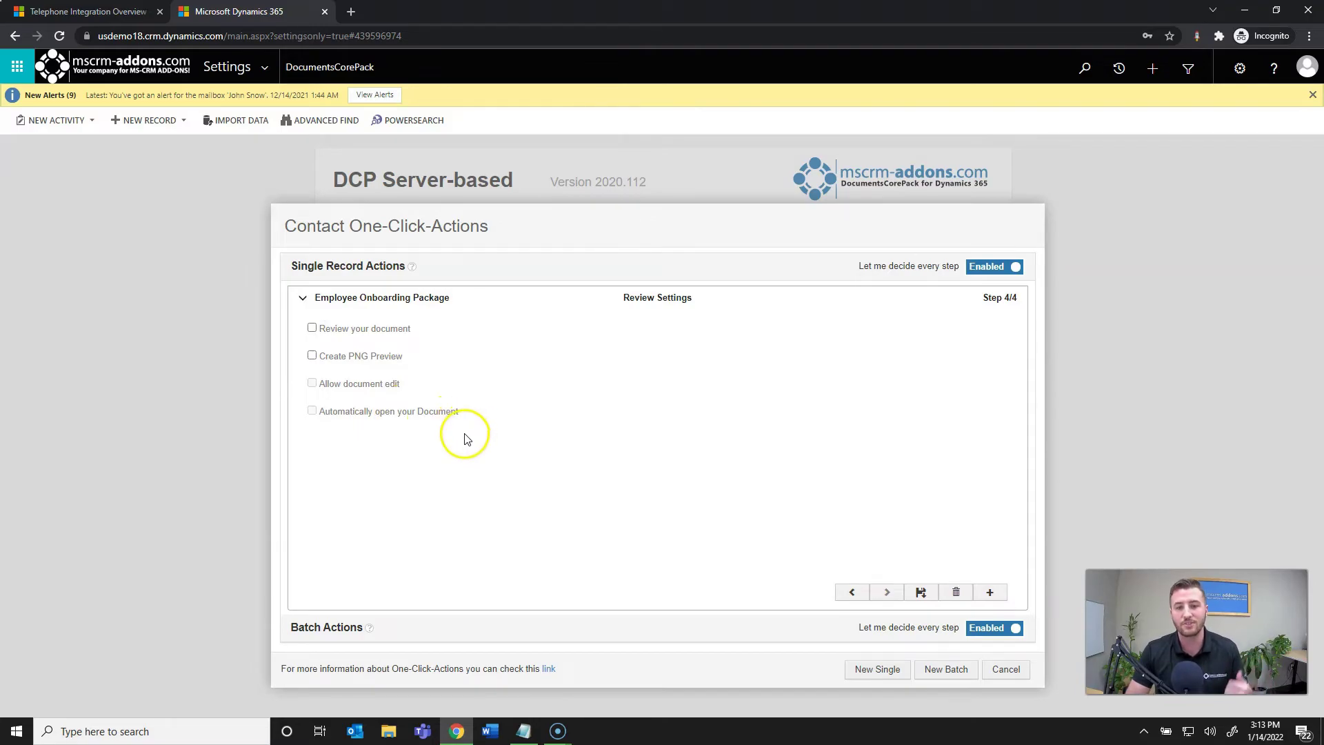
{"action": "left_click", "coordinate": [924, 593]}
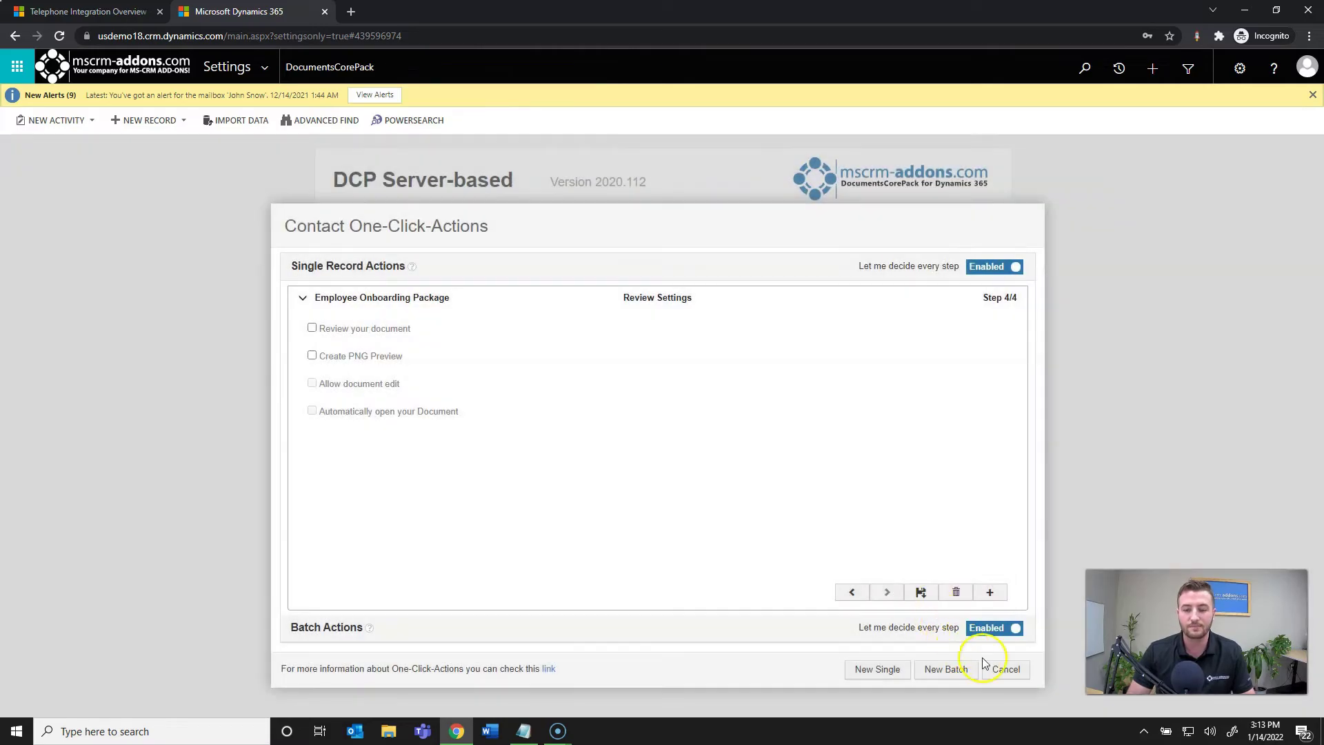
{"action": "left_click", "coordinate": [1006, 670]}
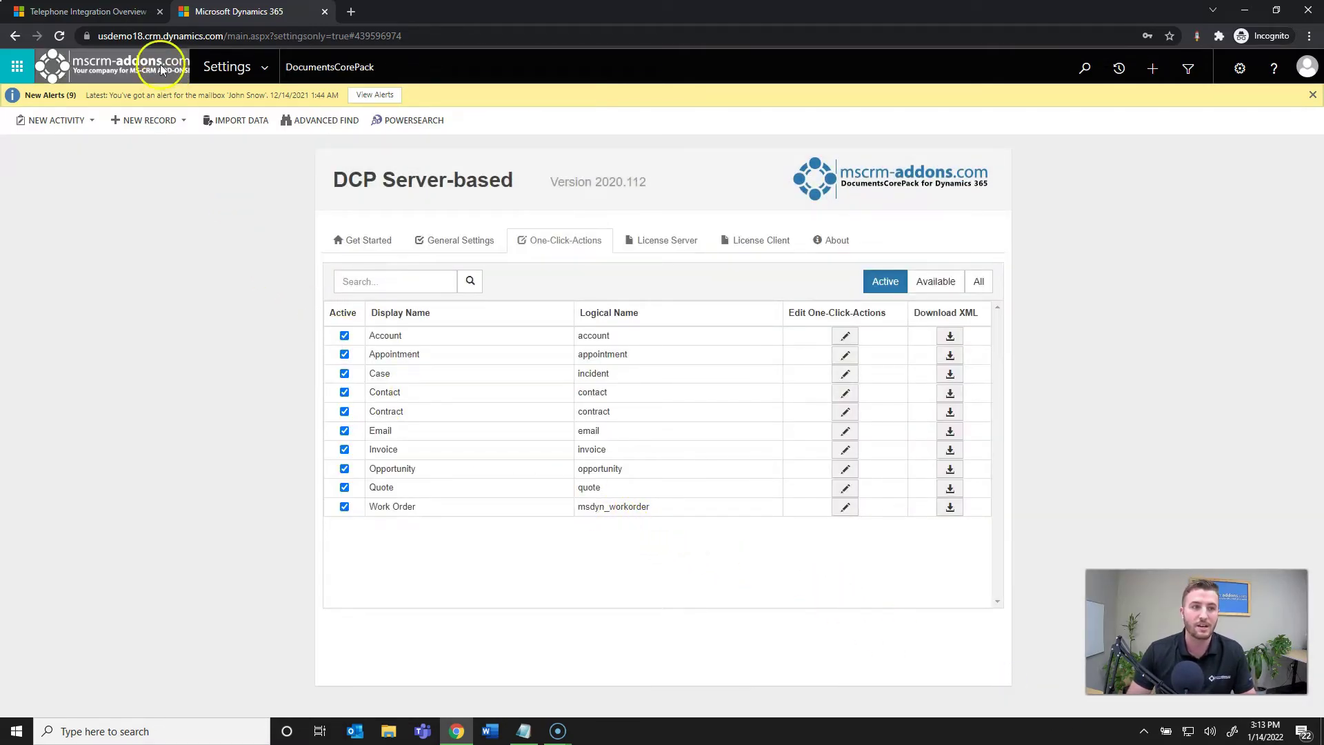
{"action": "left_click", "coordinate": [137, 8]}
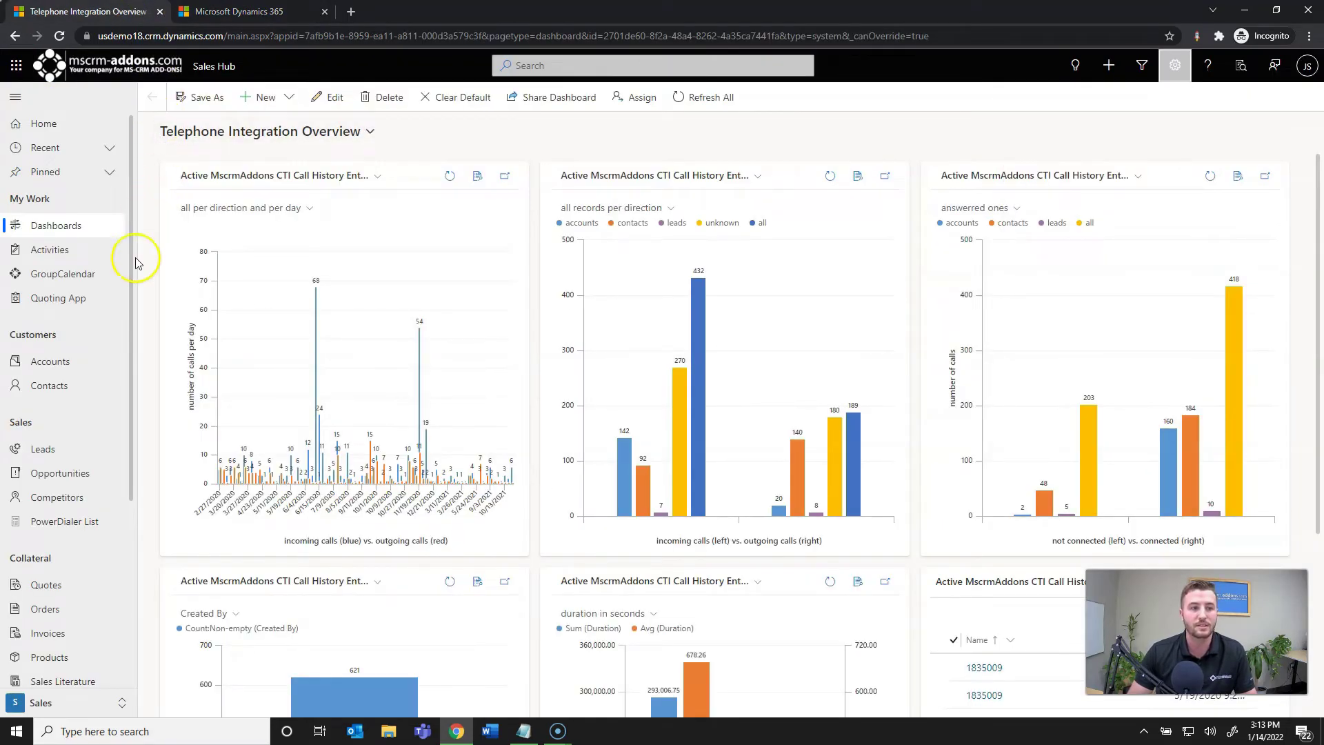
Step: Open a contact from My Active Contacts and show its ⋮ overflow commands
{"action": "scroll", "coordinate": [124, 343], "scroll_direction": "down", "scroll_amount": 1}
{"action": "left_click", "coordinate": [77, 358]}
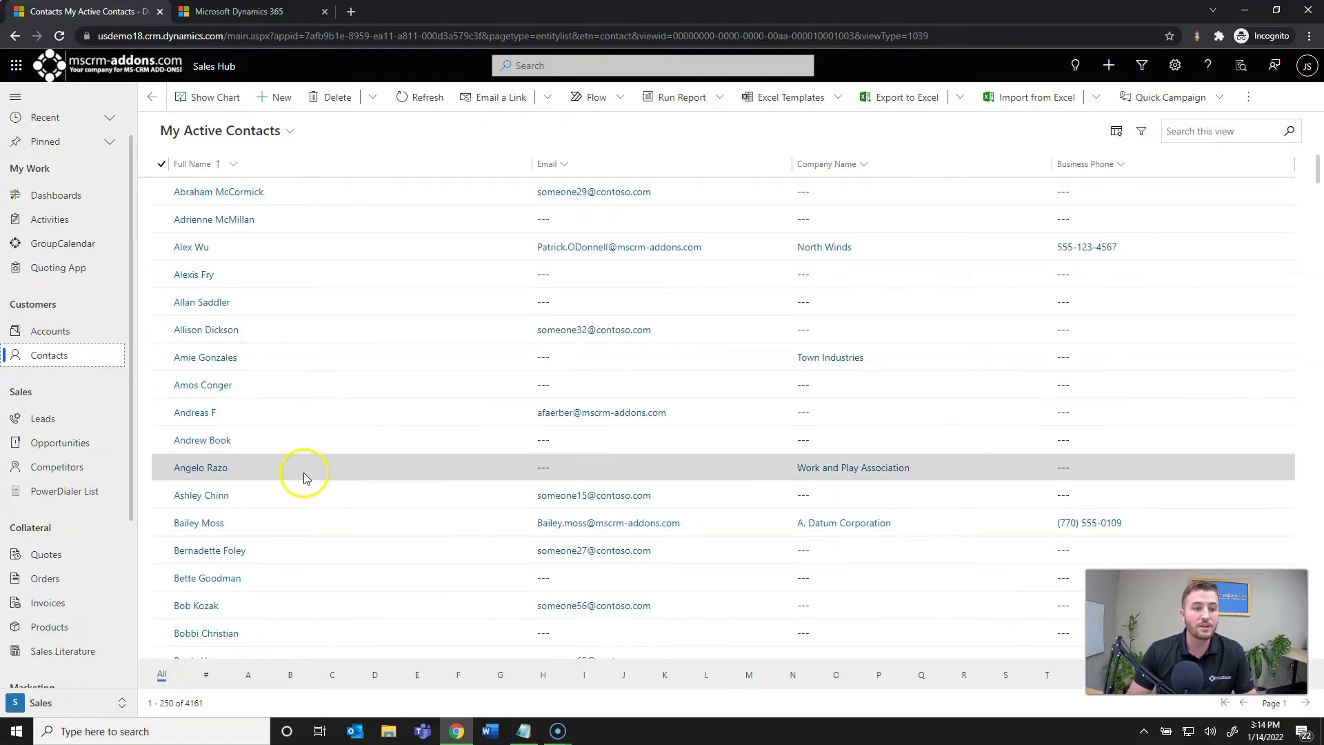
{"action": "scroll", "coordinate": [276, 528], "scroll_direction": "down", "scroll_amount": 1}
{"action": "right_click", "coordinate": [164, 456]}
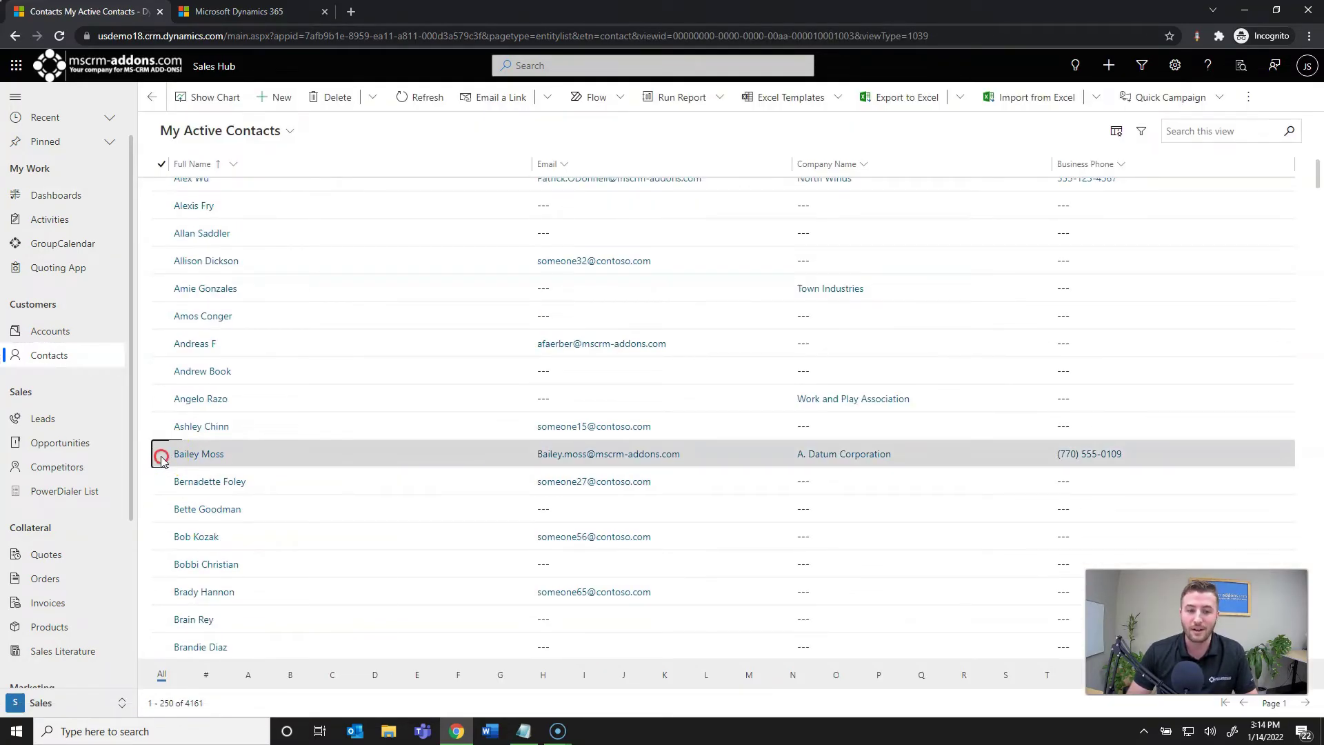
{"action": "key", "text": "Escape"}
{"action": "left_click", "coordinate": [193, 455]}
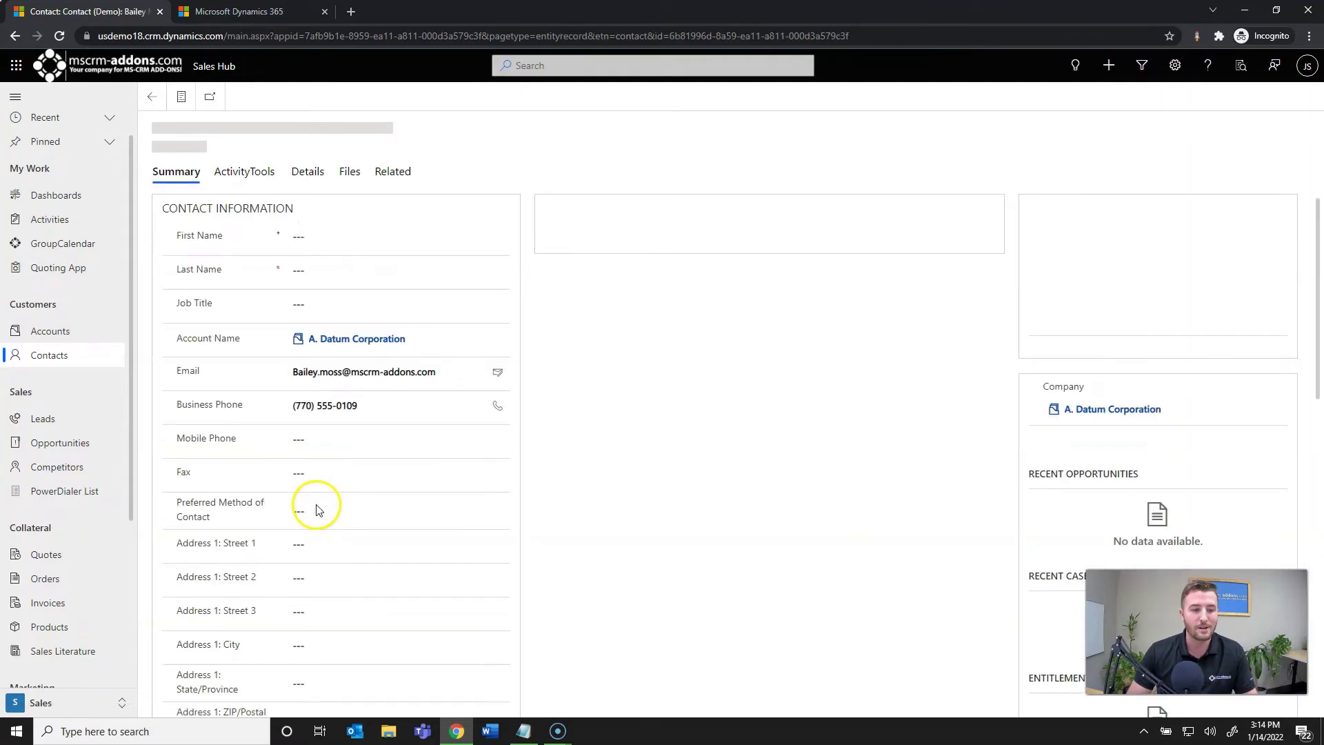
{"action": "scroll", "coordinate": [321, 503], "scroll_direction": "down", "scroll_amount": 4}
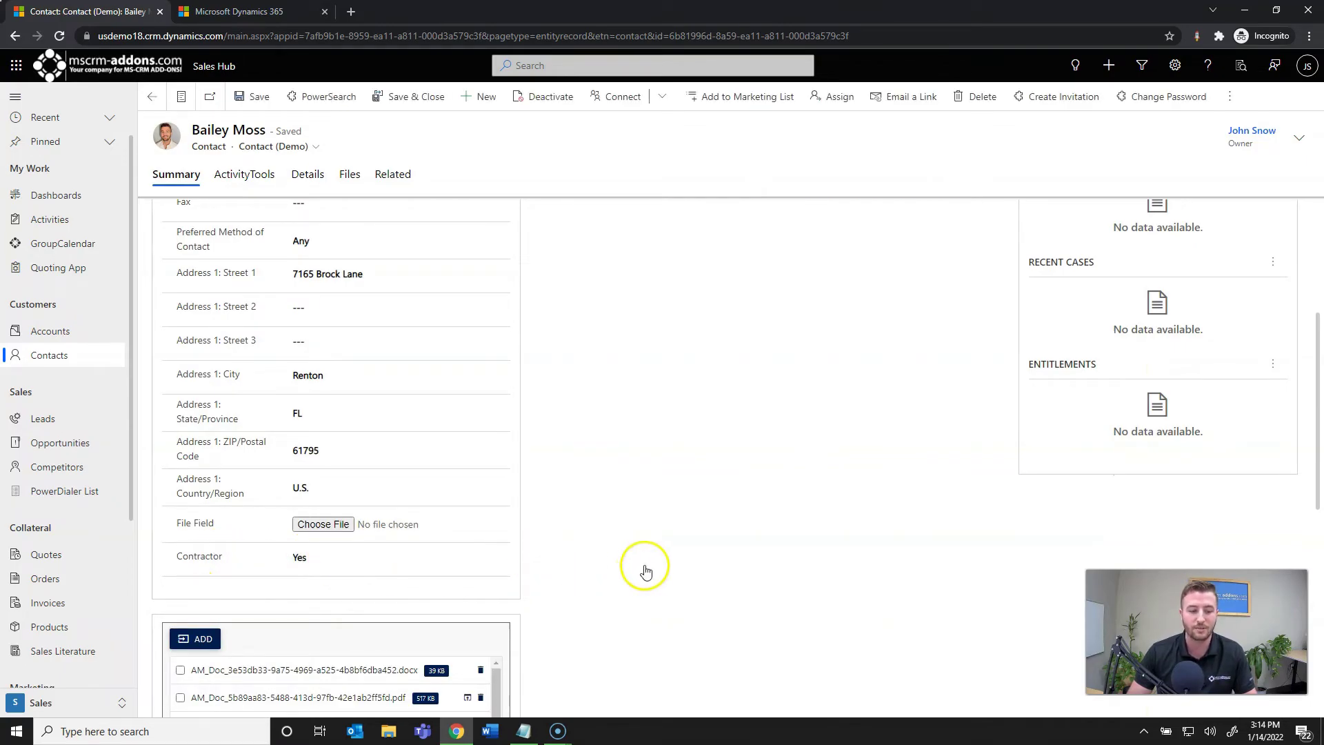
{"action": "scroll", "coordinate": [690, 524], "scroll_direction": "up", "scroll_amount": 4}
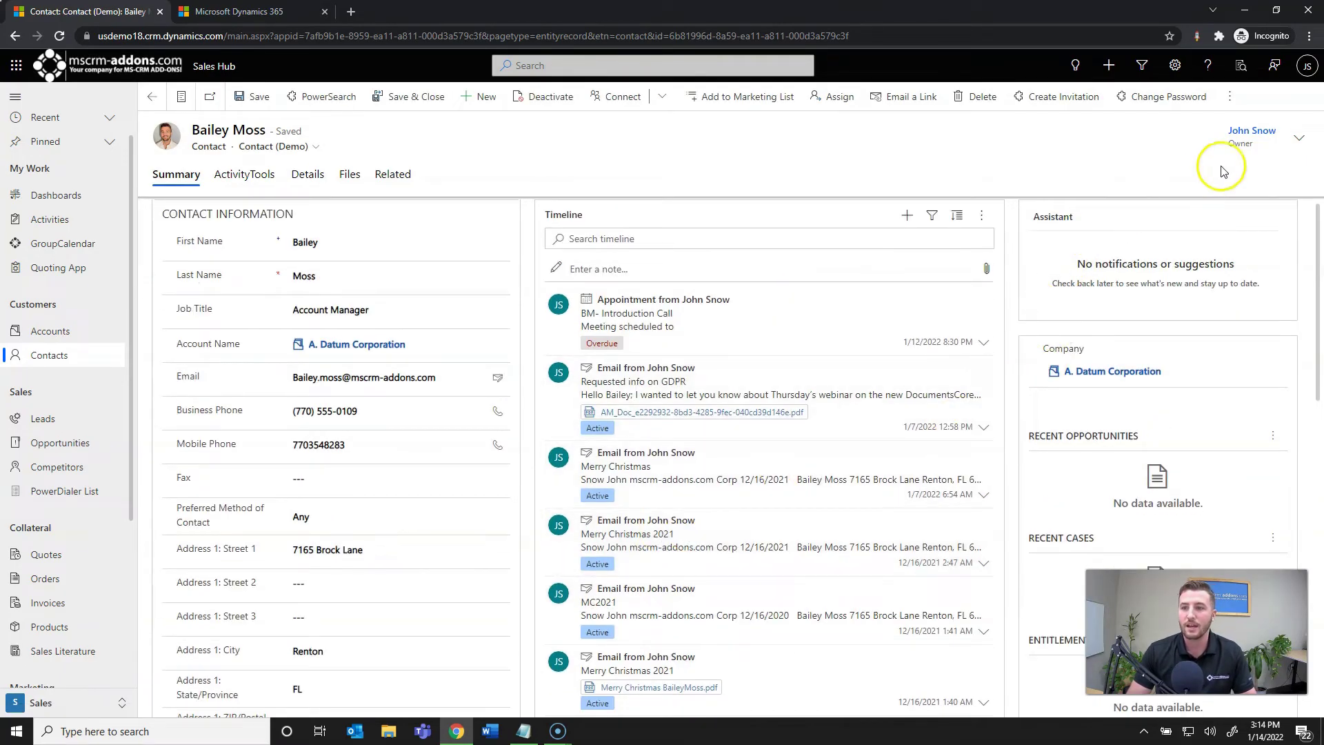
{"action": "left_click", "coordinate": [1228, 100]}
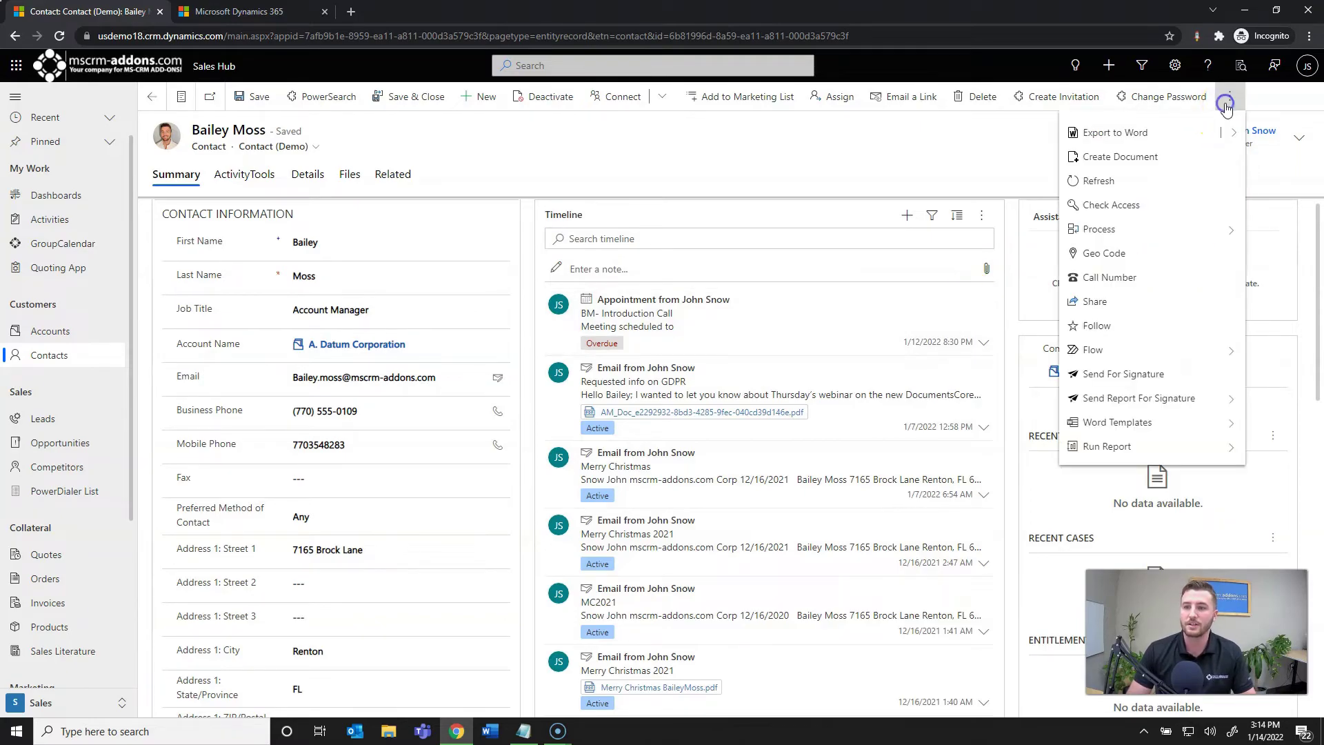
Step: Run Employee Onboarding Package for the contact including Background Check and NewHireForm.docx
{"action": "left_click", "coordinate": [1139, 158]}
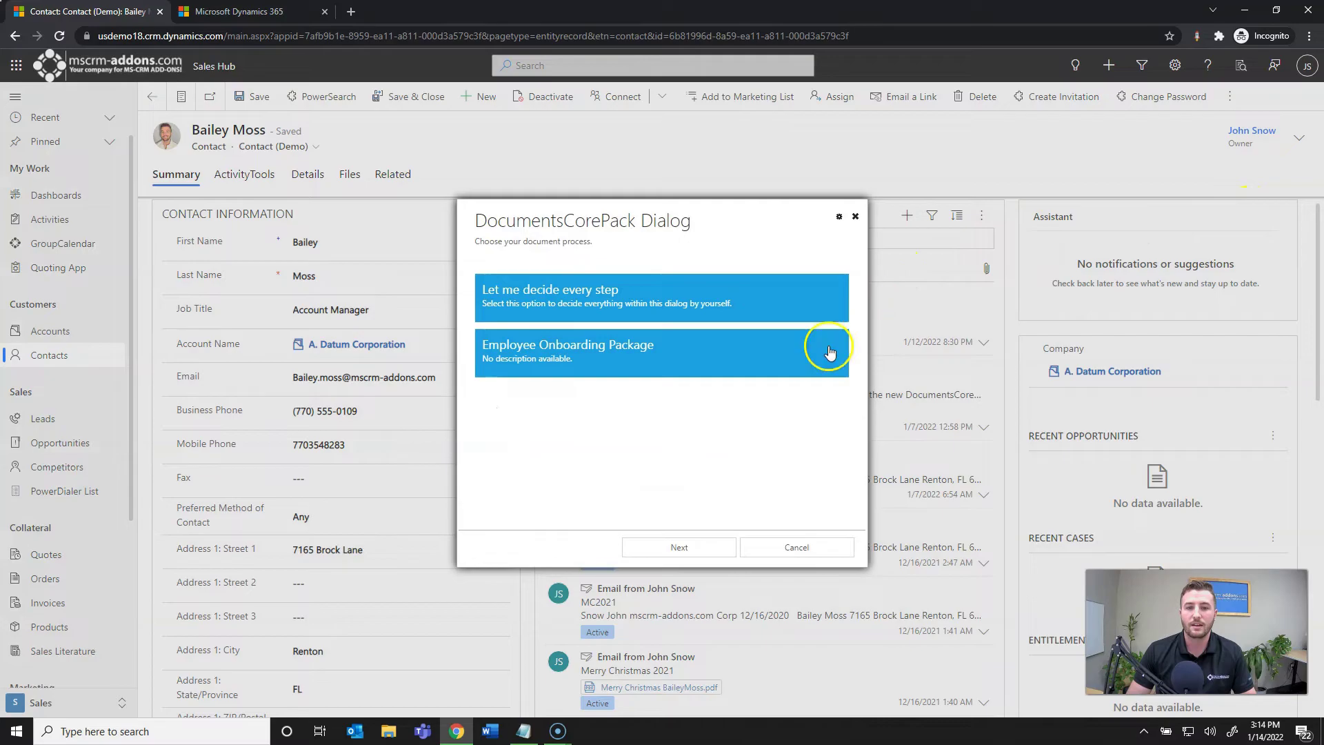
{"action": "left_click", "coordinate": [520, 366]}
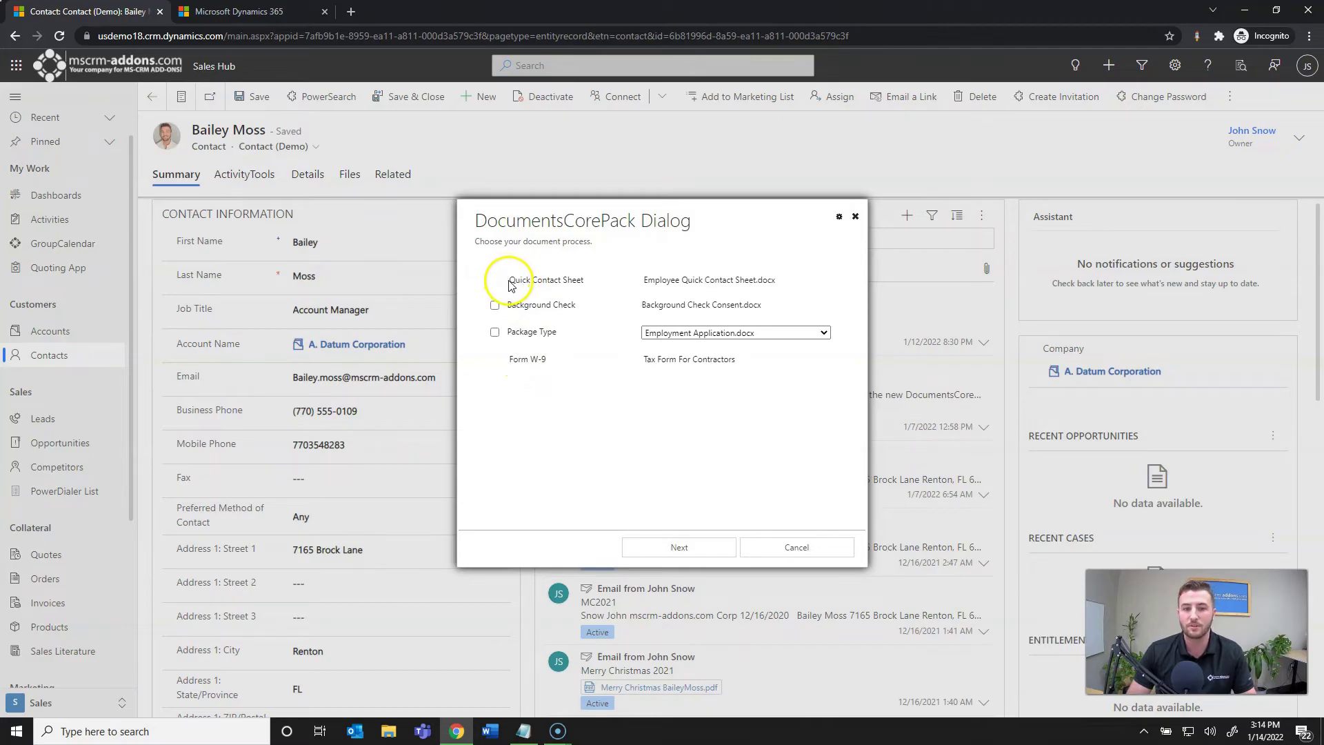
{"action": "left_click", "coordinate": [495, 305]}
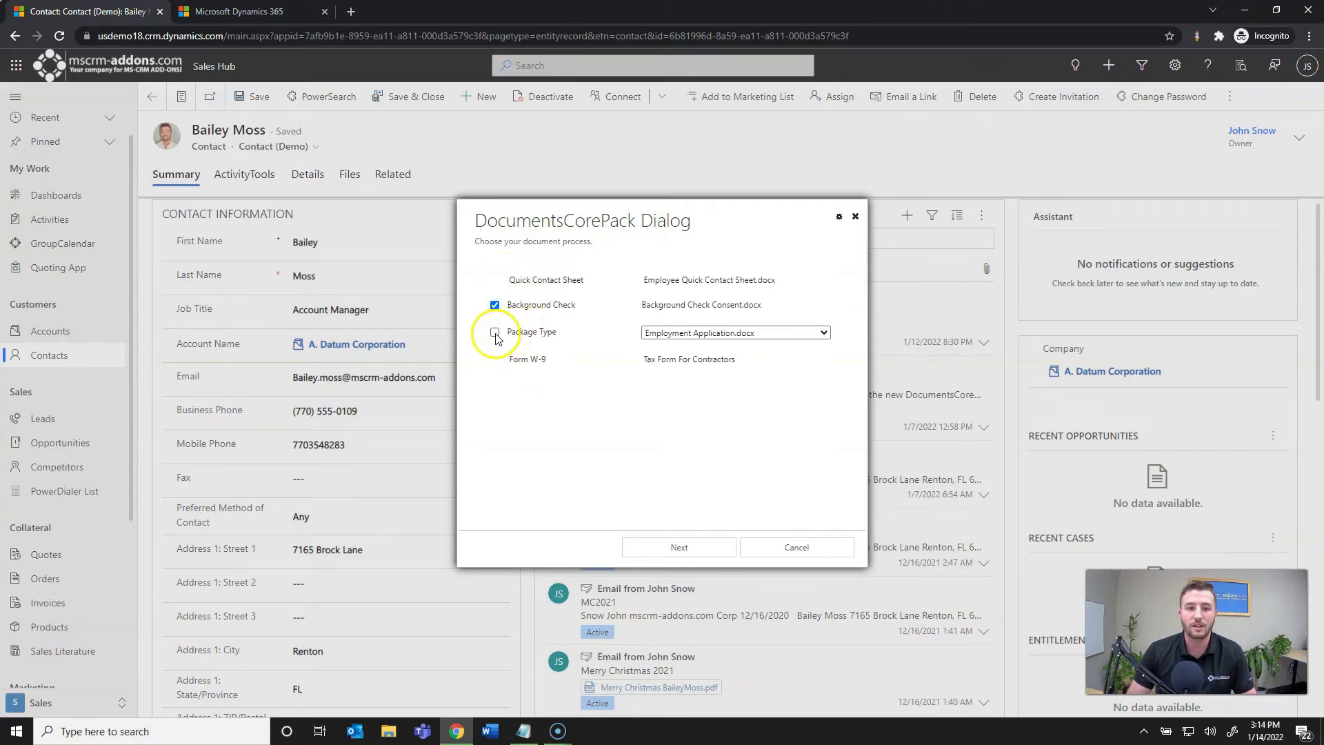
{"action": "left_click", "coordinate": [690, 334]}
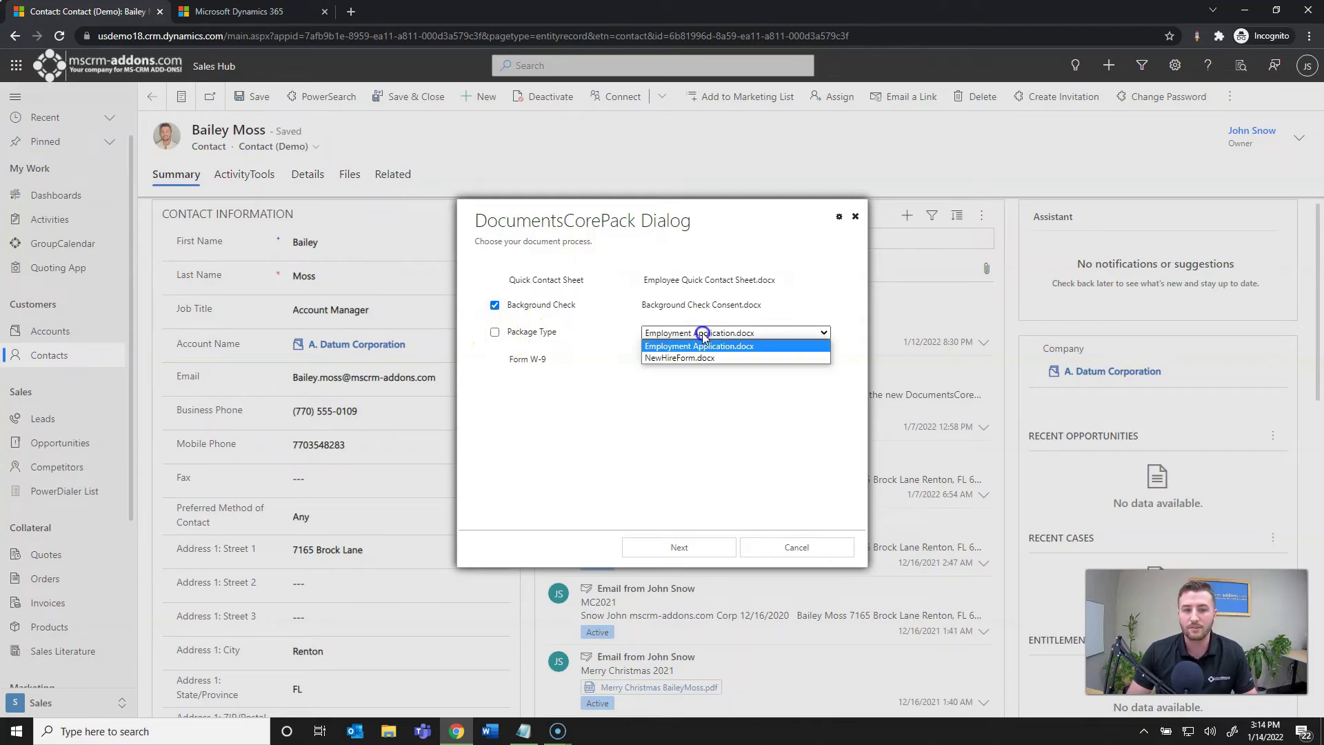
{"action": "left_click", "coordinate": [692, 358]}
{"action": "left_click", "coordinate": [496, 333]}
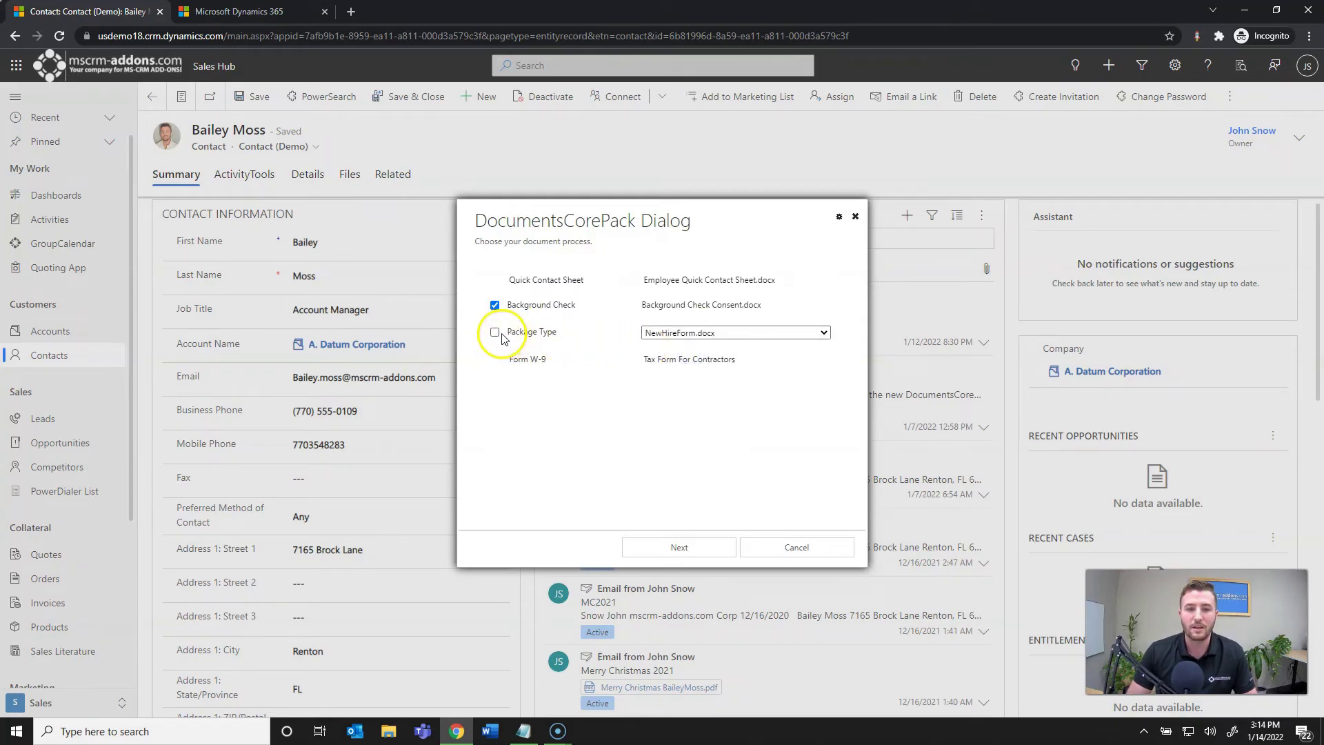
{"action": "left_click", "coordinate": [693, 546]}
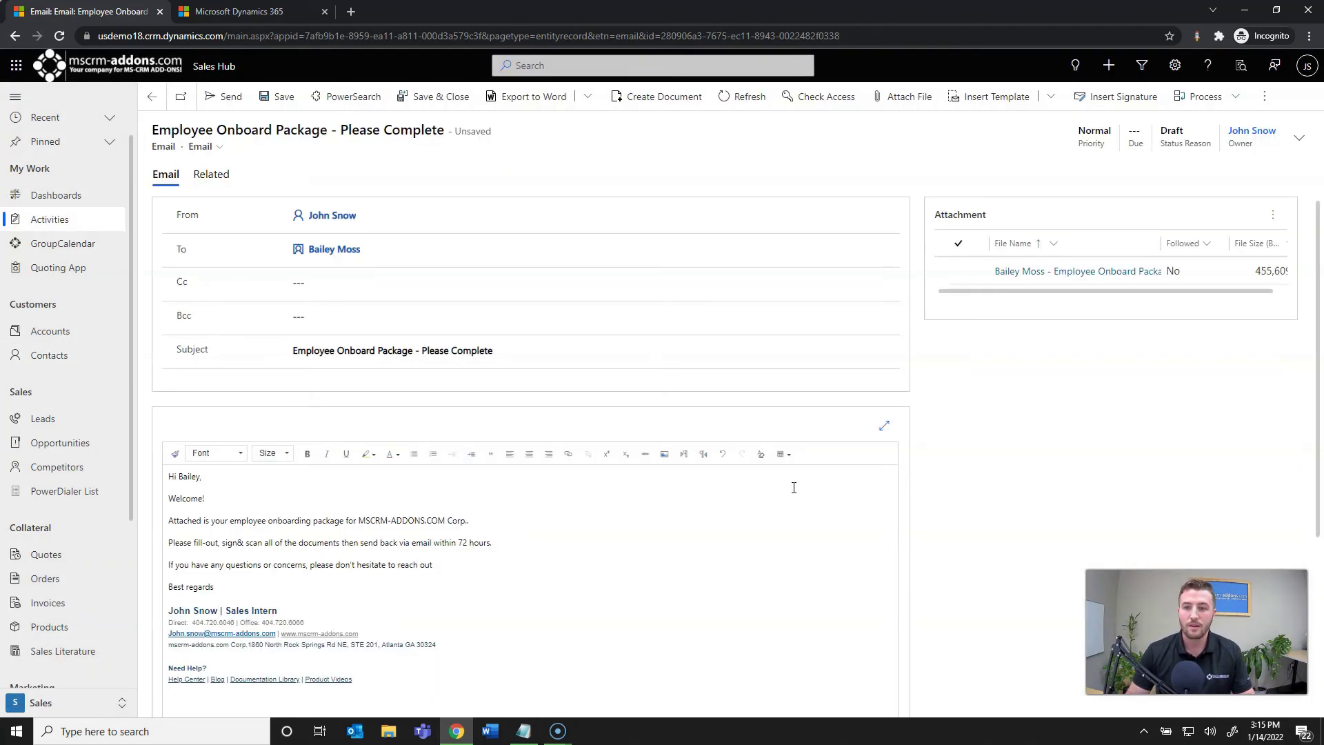
{"action": "left_click", "coordinate": [309, 251]}
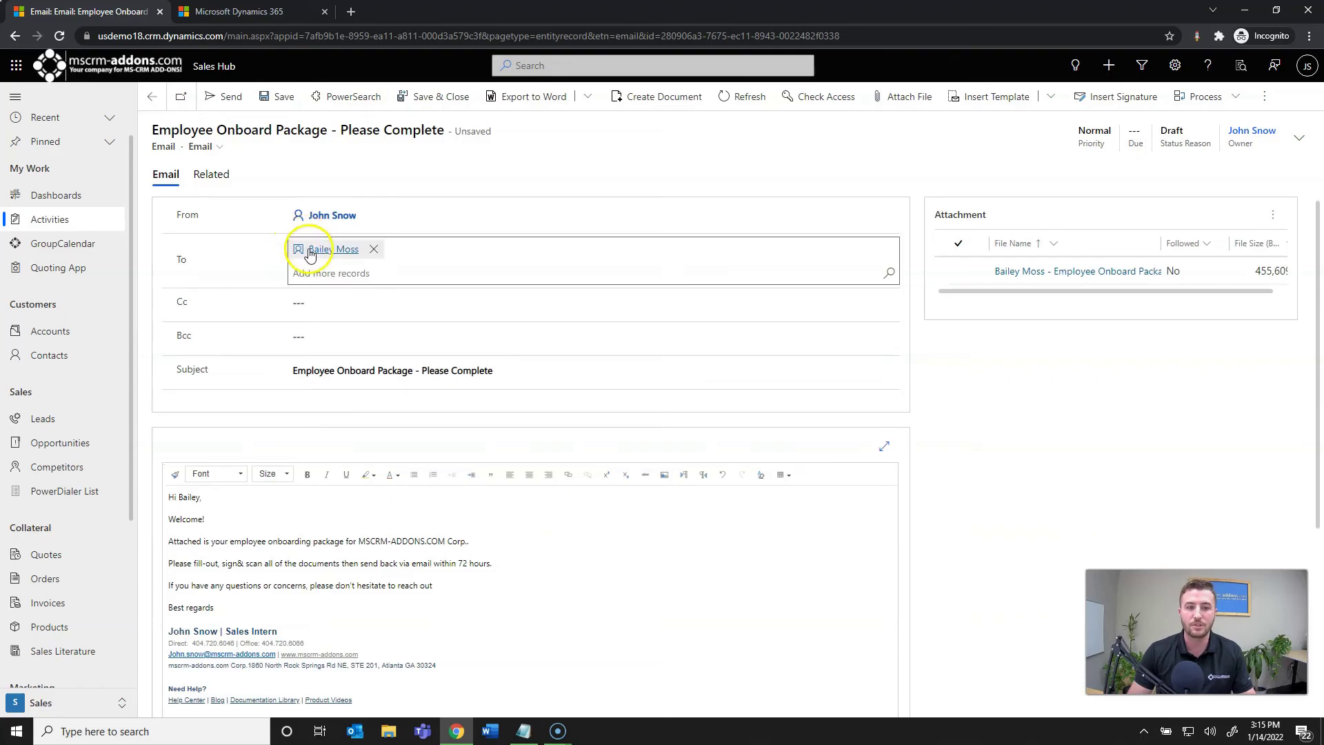
{"action": "left_click", "coordinate": [332, 350]}
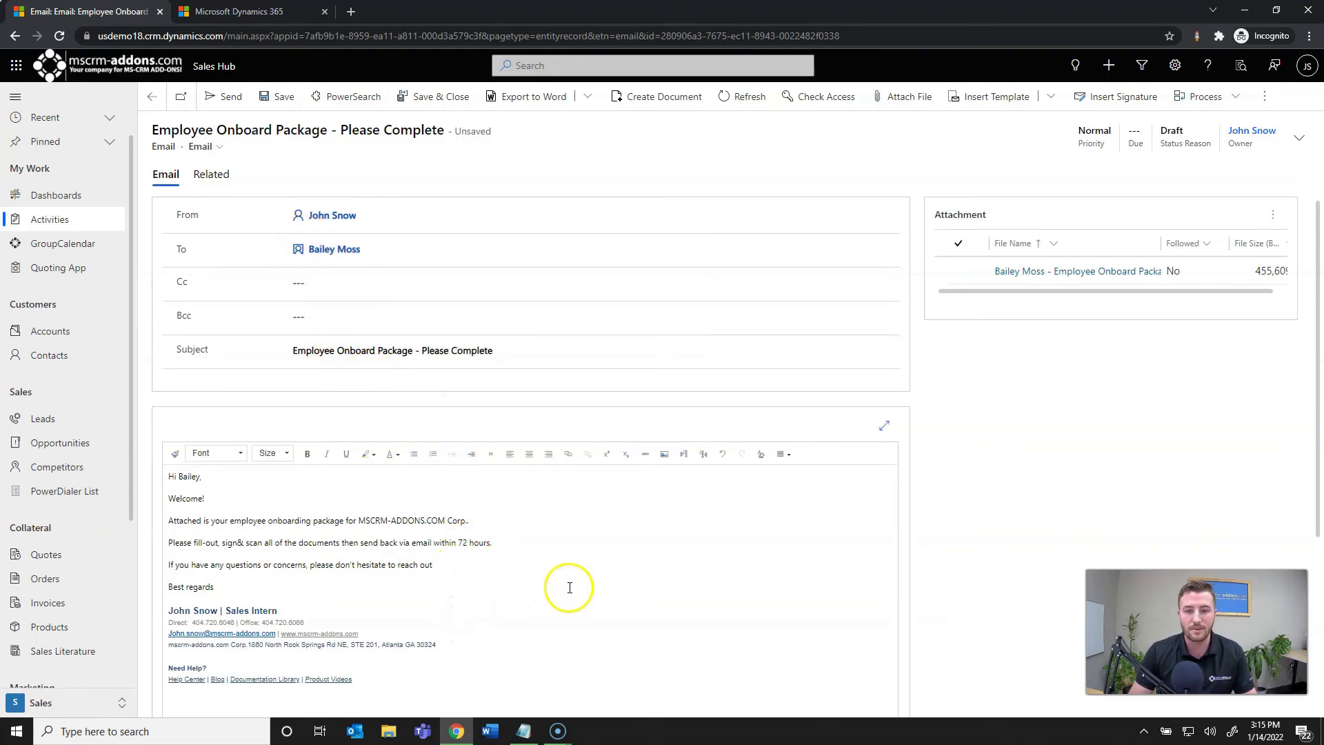
{"action": "left_click", "coordinate": [1053, 275]}
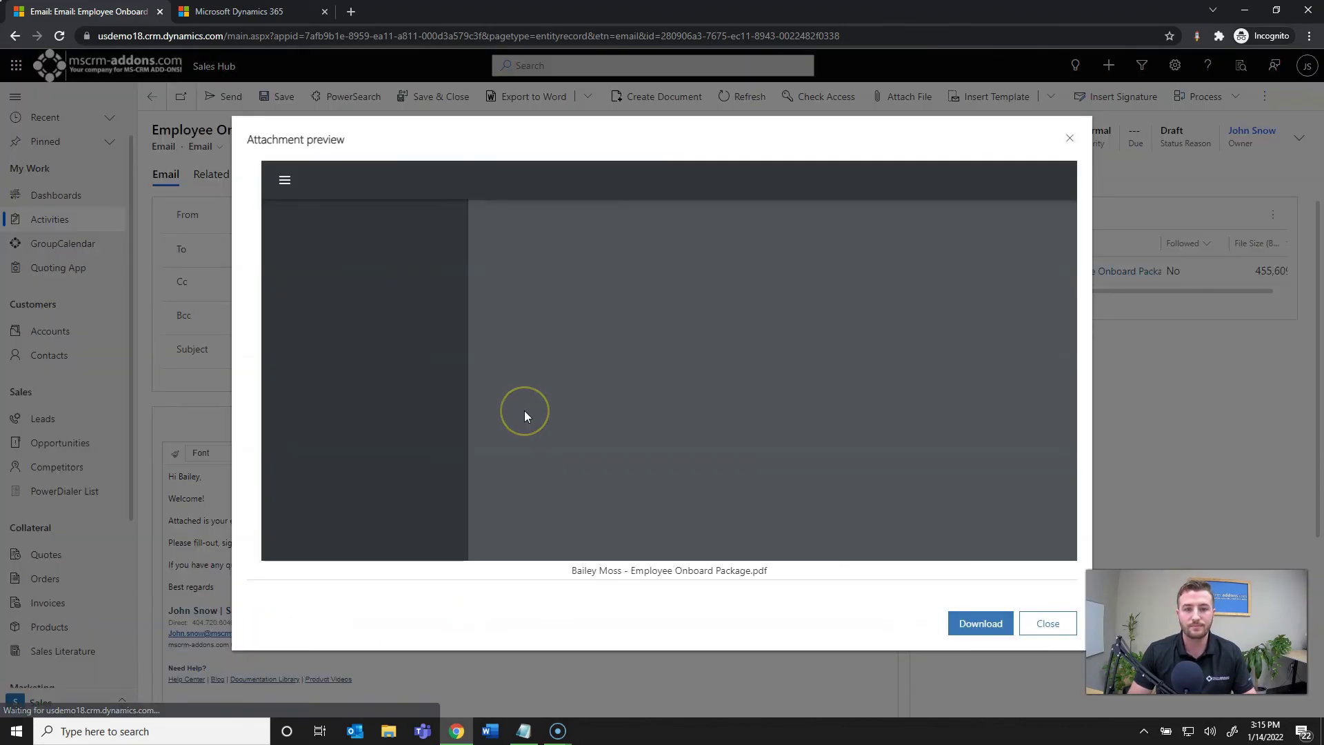
{"action": "scroll", "coordinate": [411, 424], "scroll_direction": "down", "scroll_amount": 2}
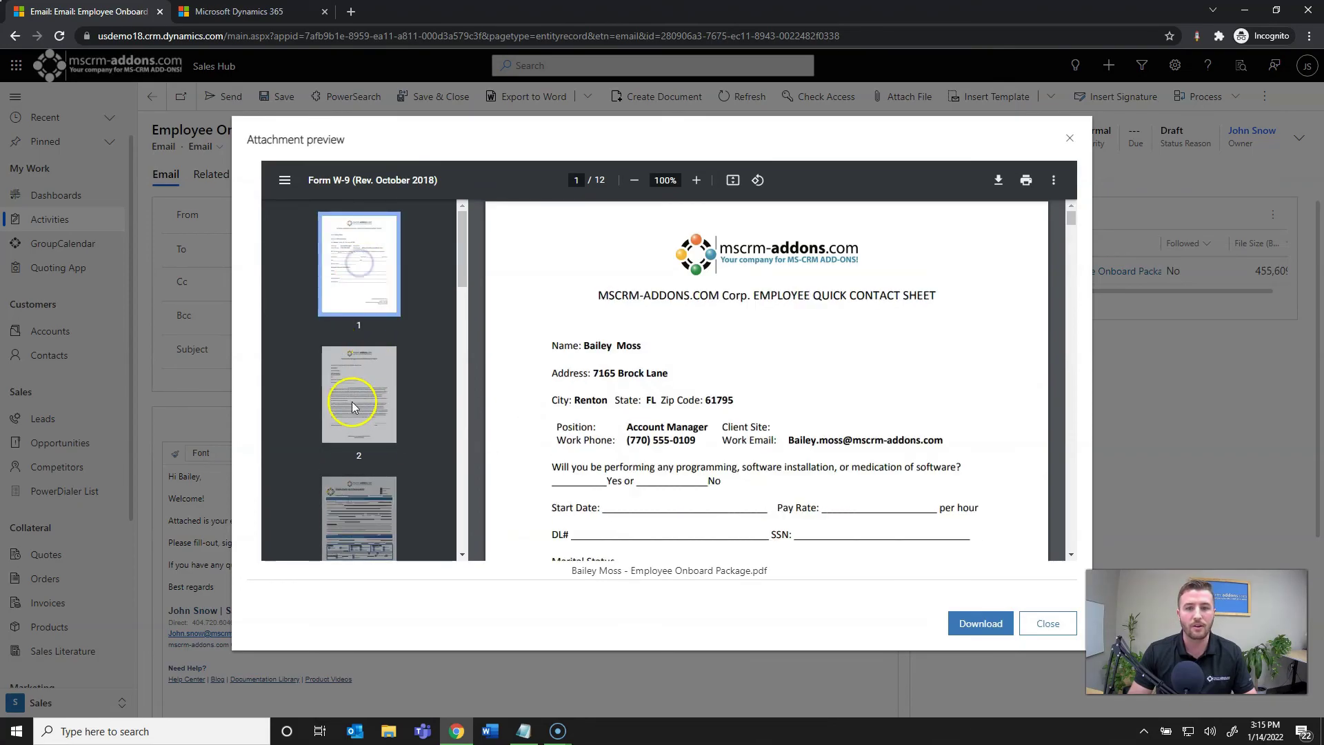
{"action": "left_click", "coordinate": [356, 407]}
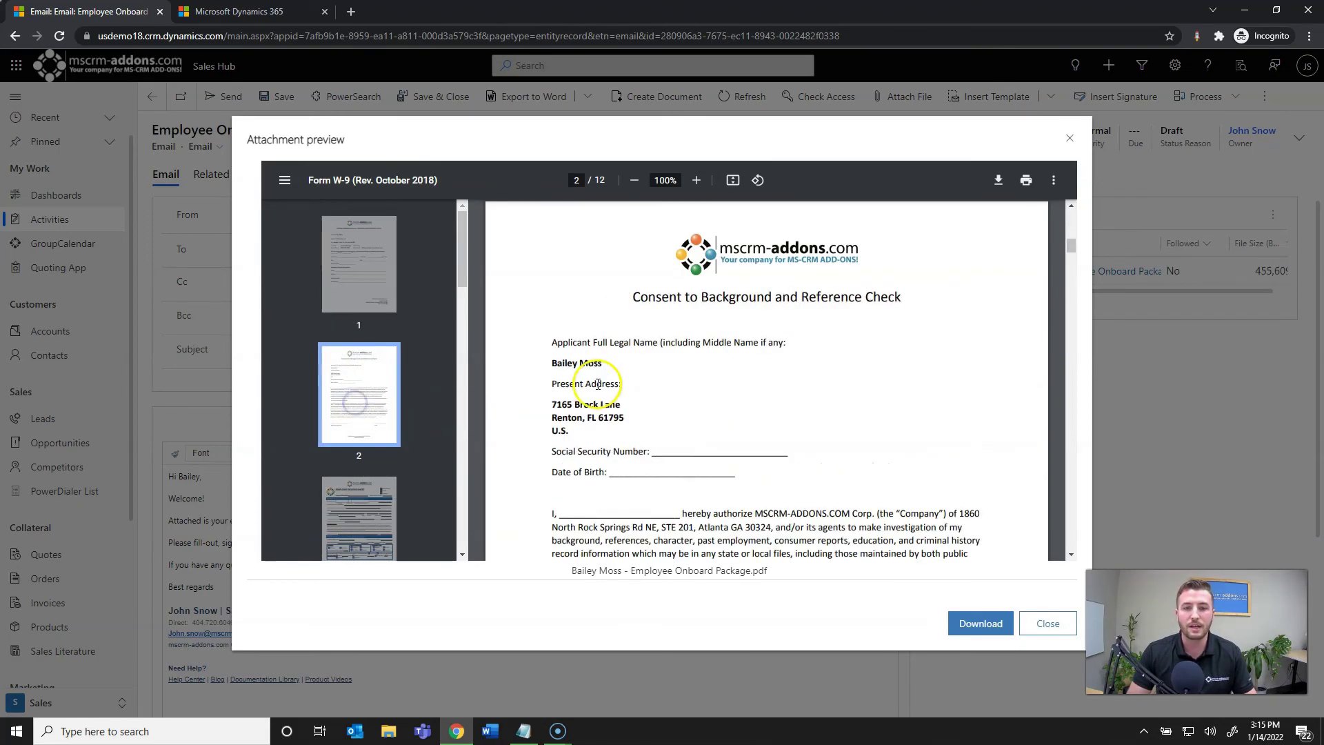
{"action": "scroll", "coordinate": [404, 386], "scroll_direction": "down", "scroll_amount": 1}
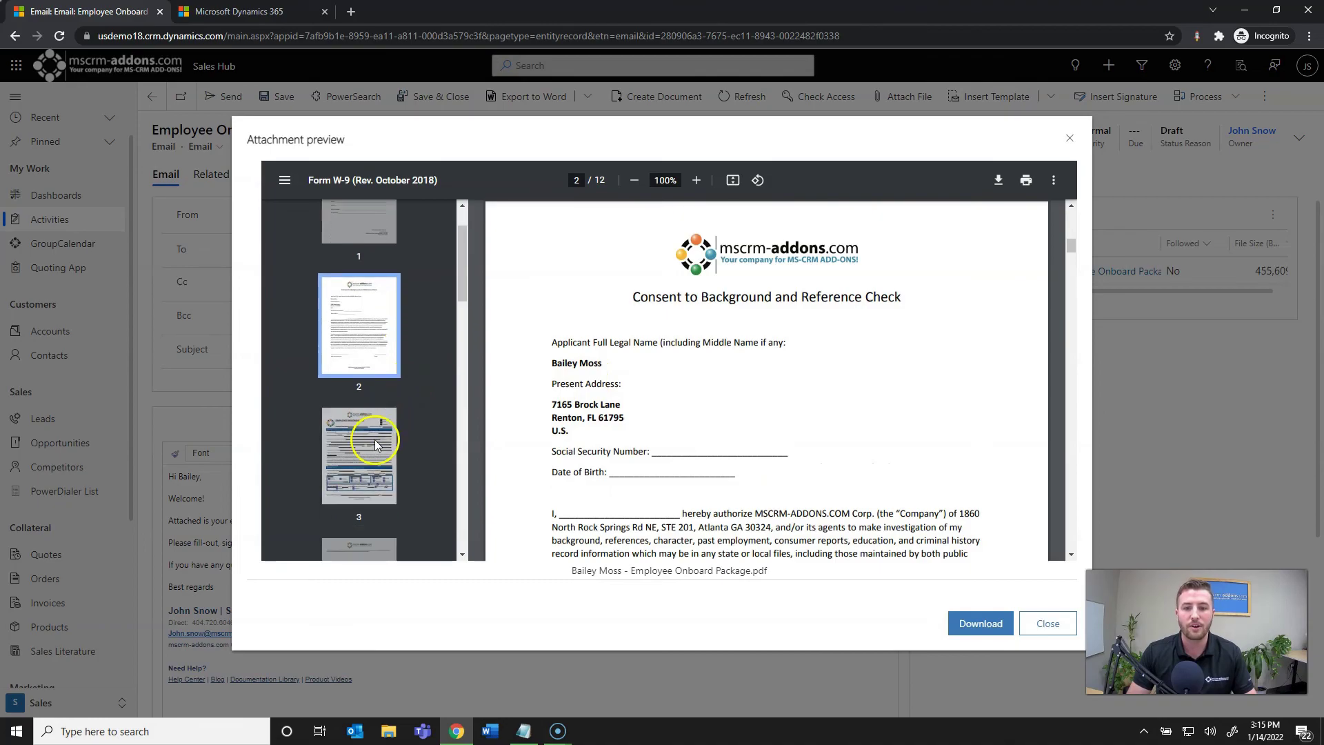
{"action": "left_click", "coordinate": [384, 424]}
{"action": "scroll", "coordinate": [388, 435], "scroll_direction": "down", "scroll_amount": 6}
{"action": "scroll", "coordinate": [390, 441], "scroll_direction": "down", "scroll_amount": 2}
{"action": "left_click", "coordinate": [363, 416]}
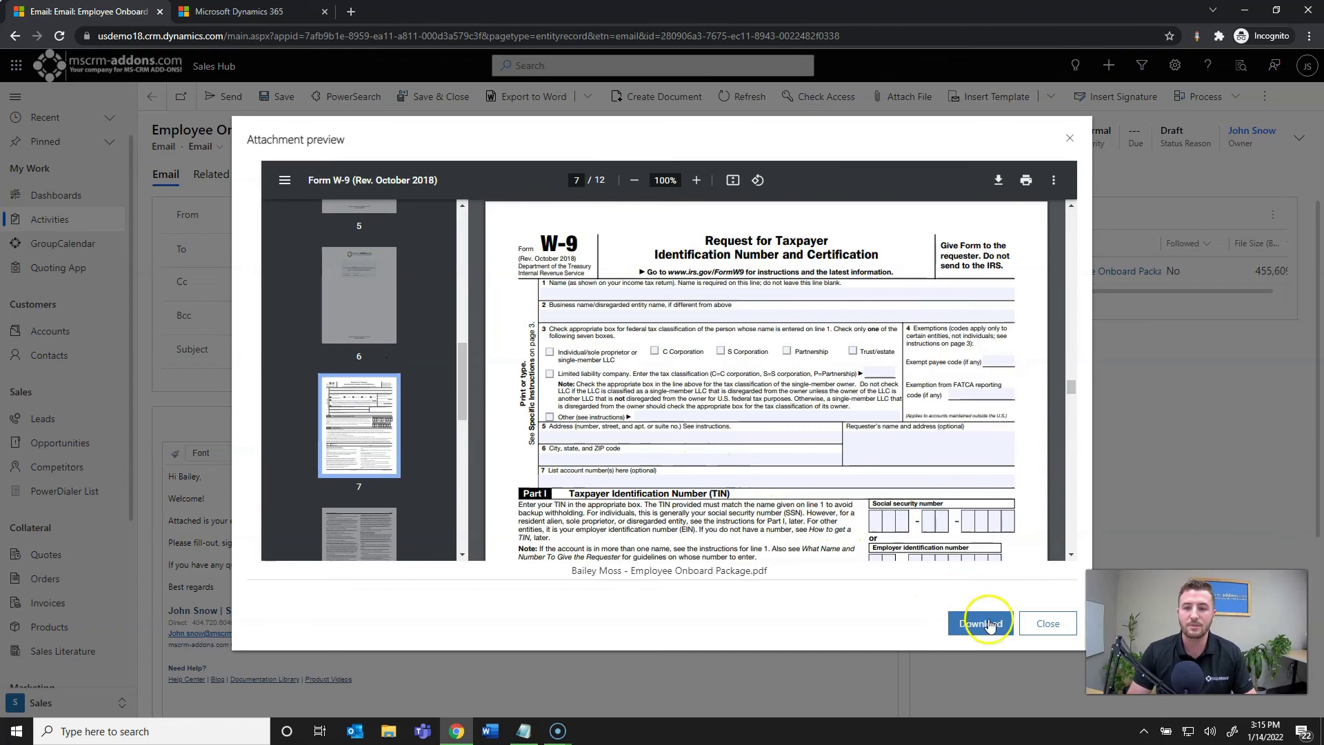
{"action": "left_click", "coordinate": [1049, 623]}
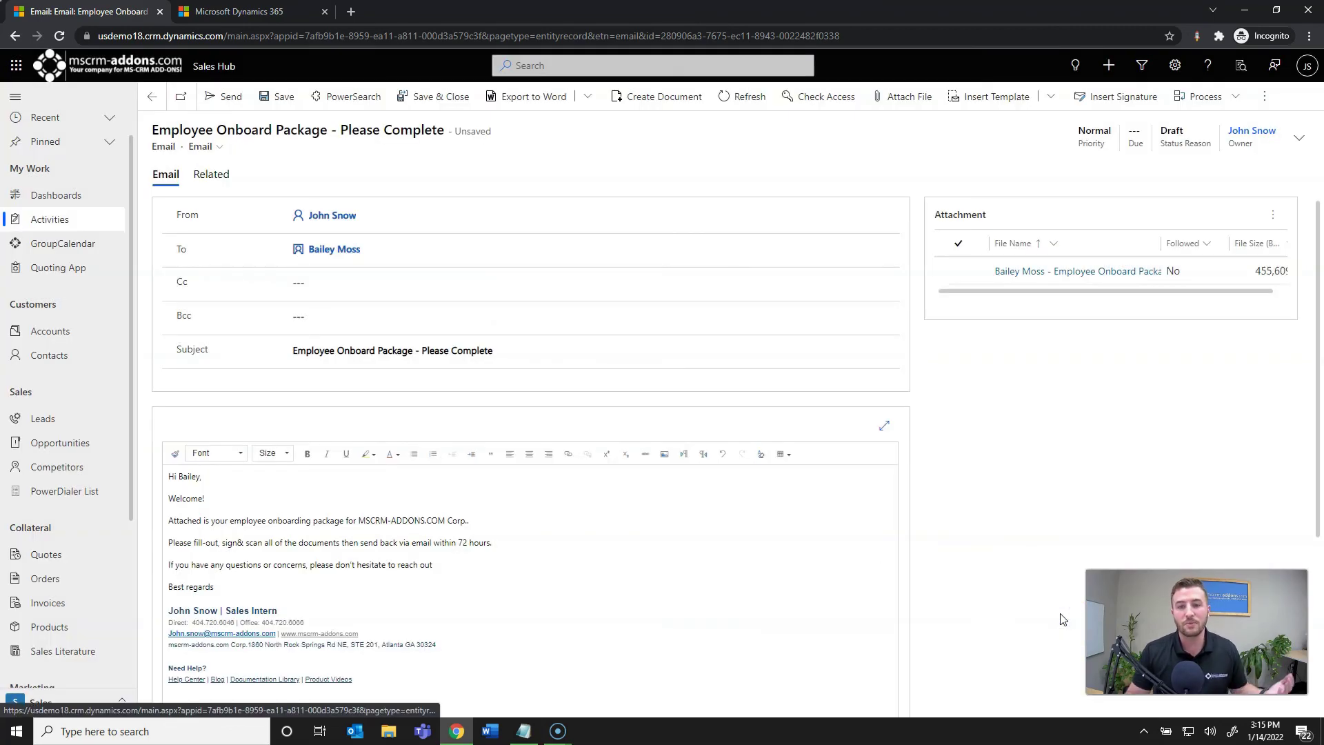